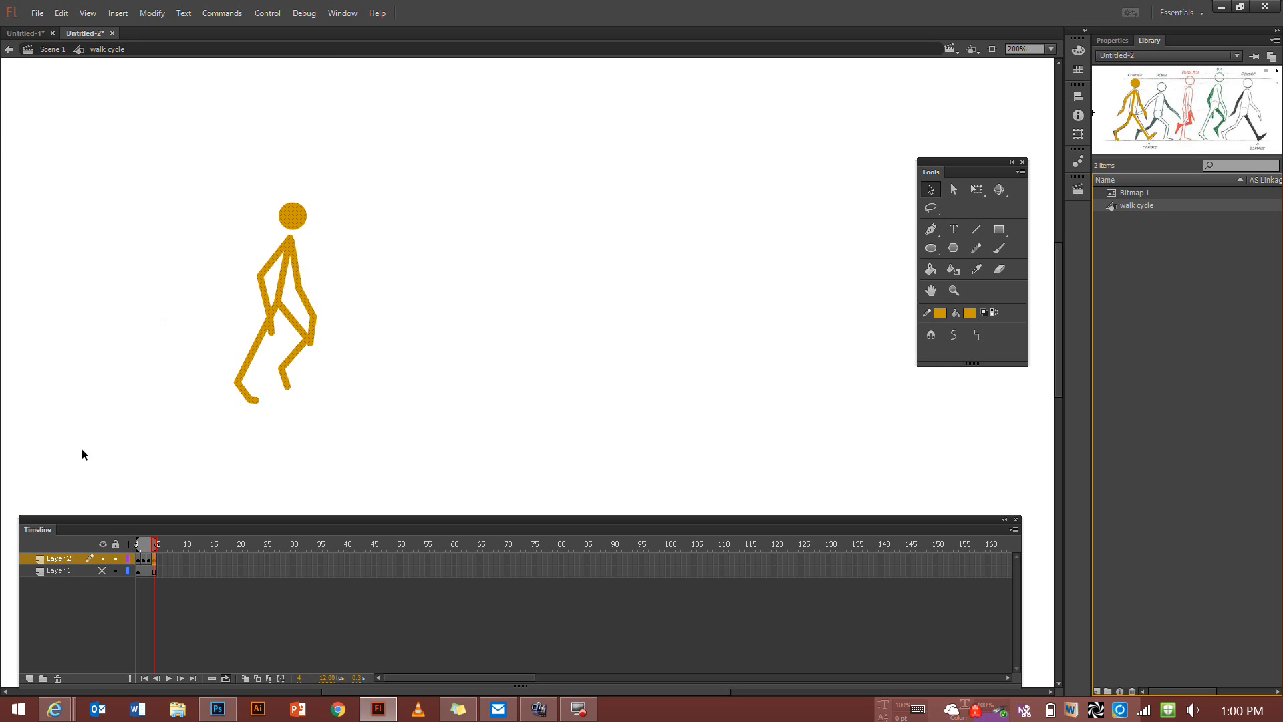
Show the reference drawing on Layer 1 and delete that layer from the walk cycle symbol
{"action": "left_click", "coordinate": [102, 569]}
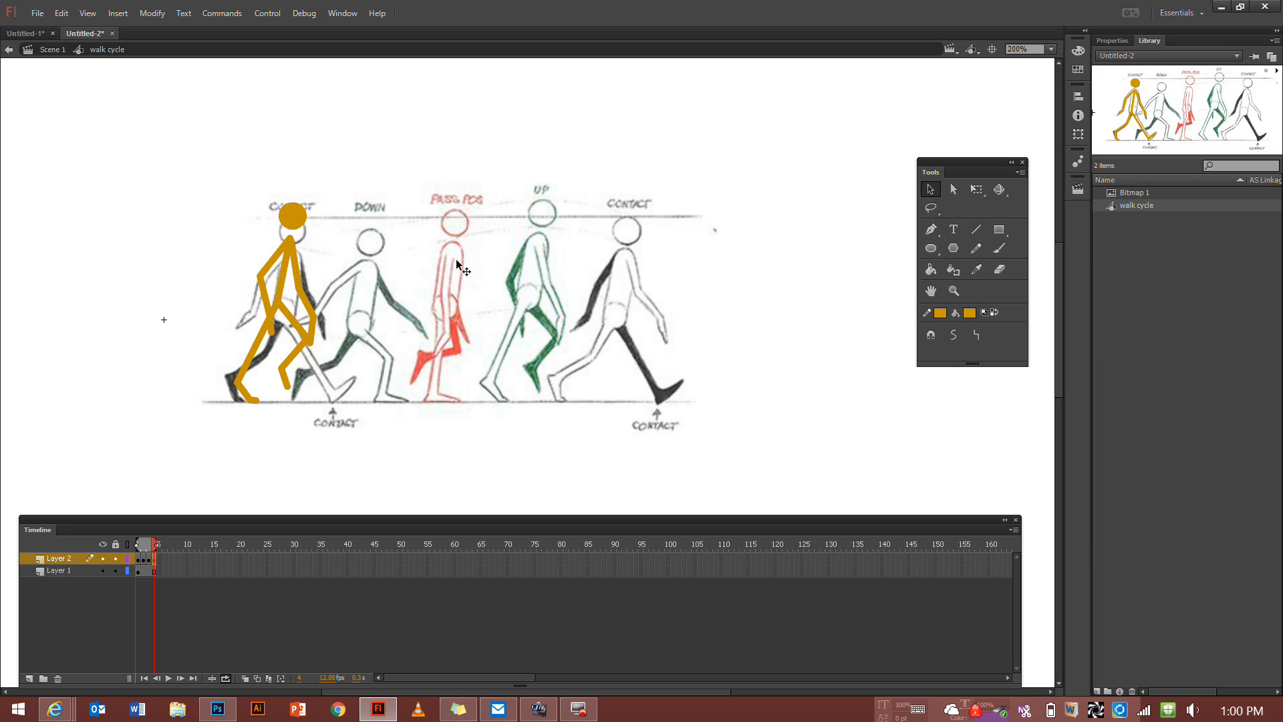
{"action": "left_click", "coordinate": [83, 570]}
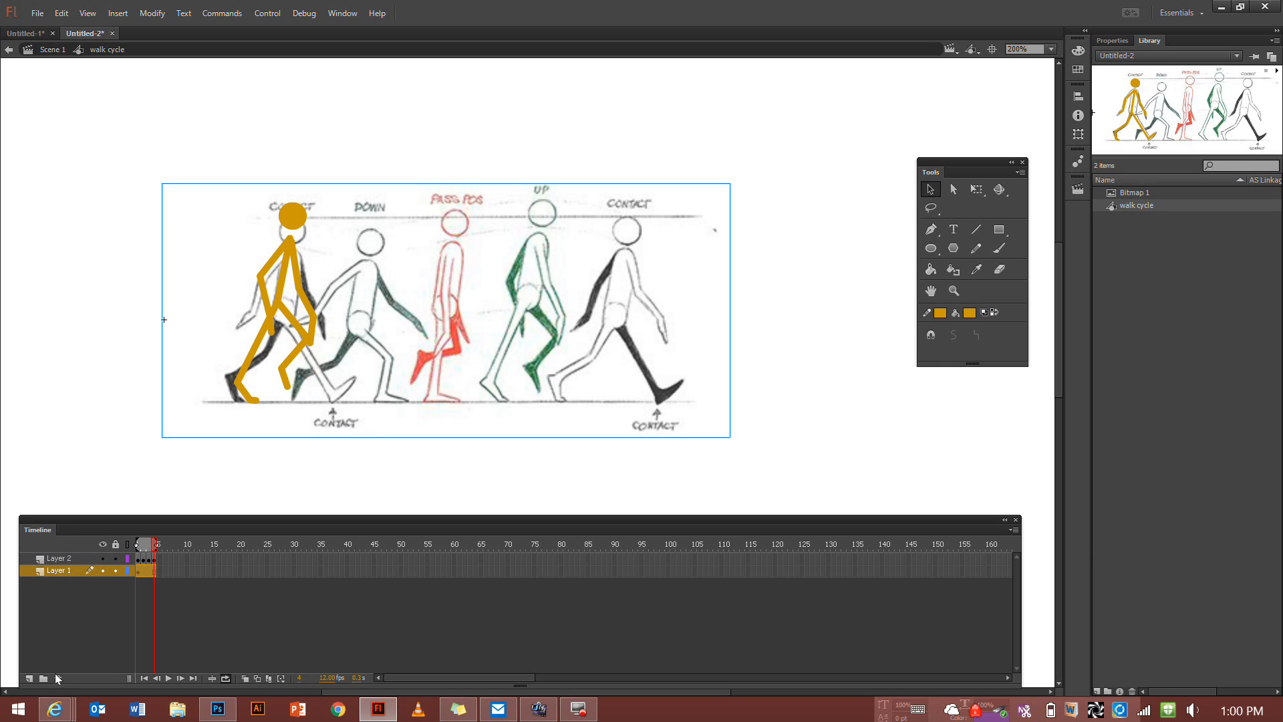
{"action": "left_click", "coordinate": [59, 678]}
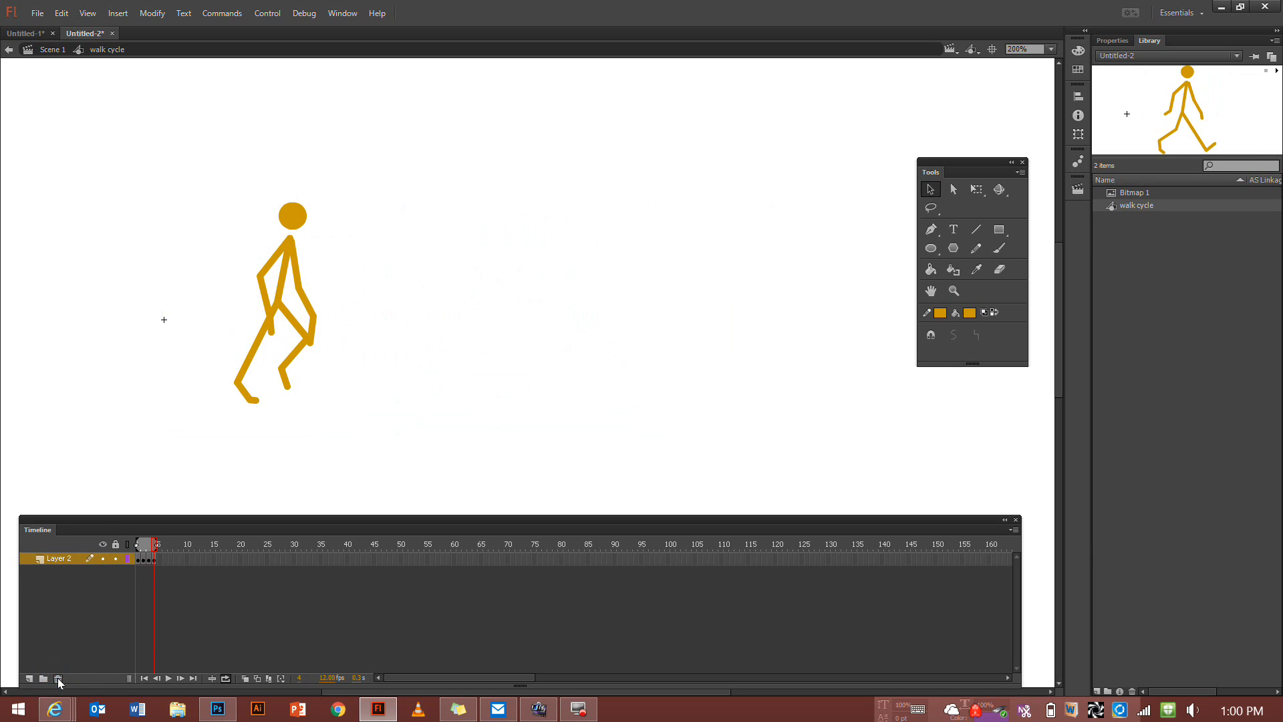
Rename the remaining layer as "walk cycle" and return to Scene 1
{"action": "double_click", "coordinate": [60, 559]}
{"action": "type", "text": "walk cycle"}
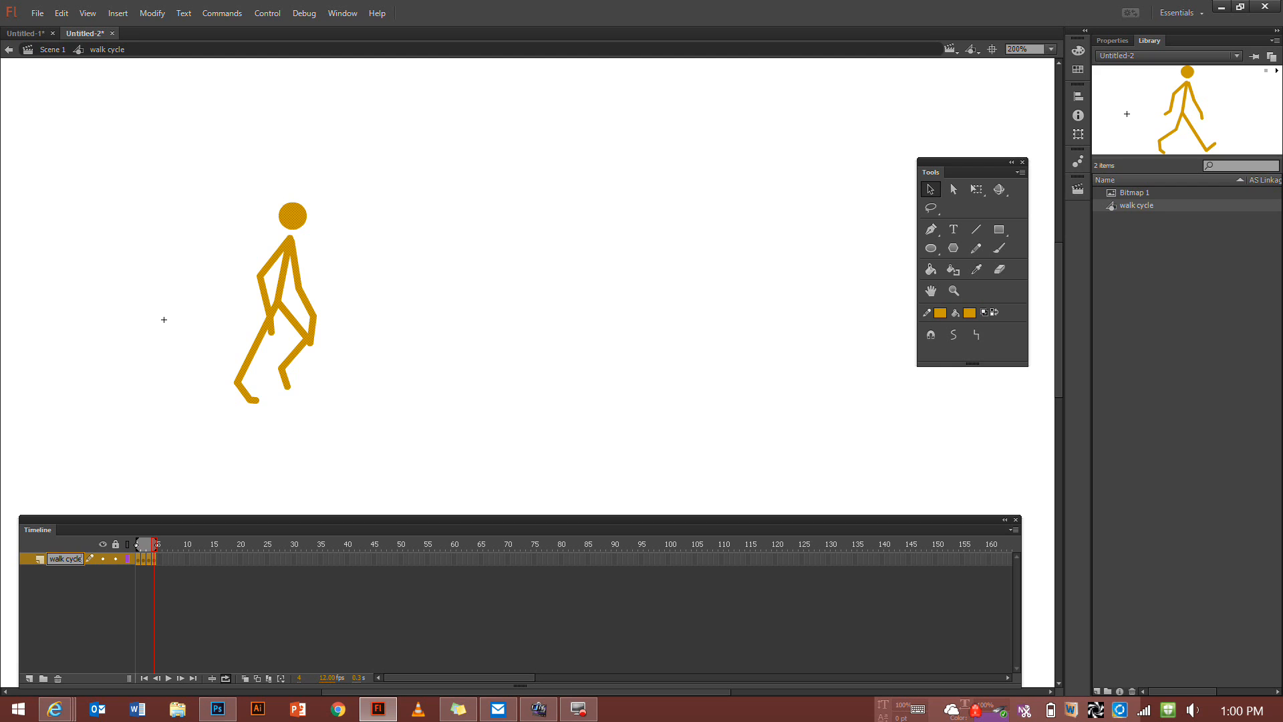
{"action": "left_click", "coordinate": [95, 585]}
{"action": "left_click", "coordinate": [48, 50]}
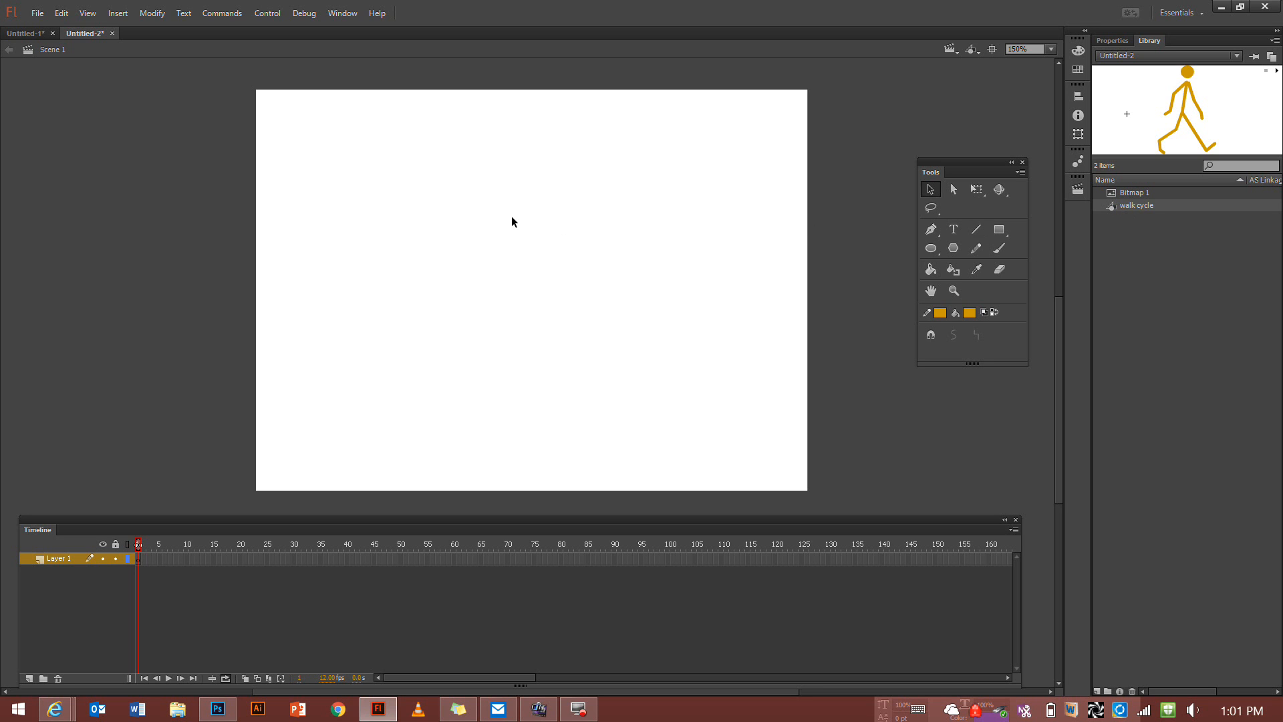
Start saving the document and create and open a new folder named "walking" inside Videos
{"action": "left_click", "coordinate": [39, 13]}
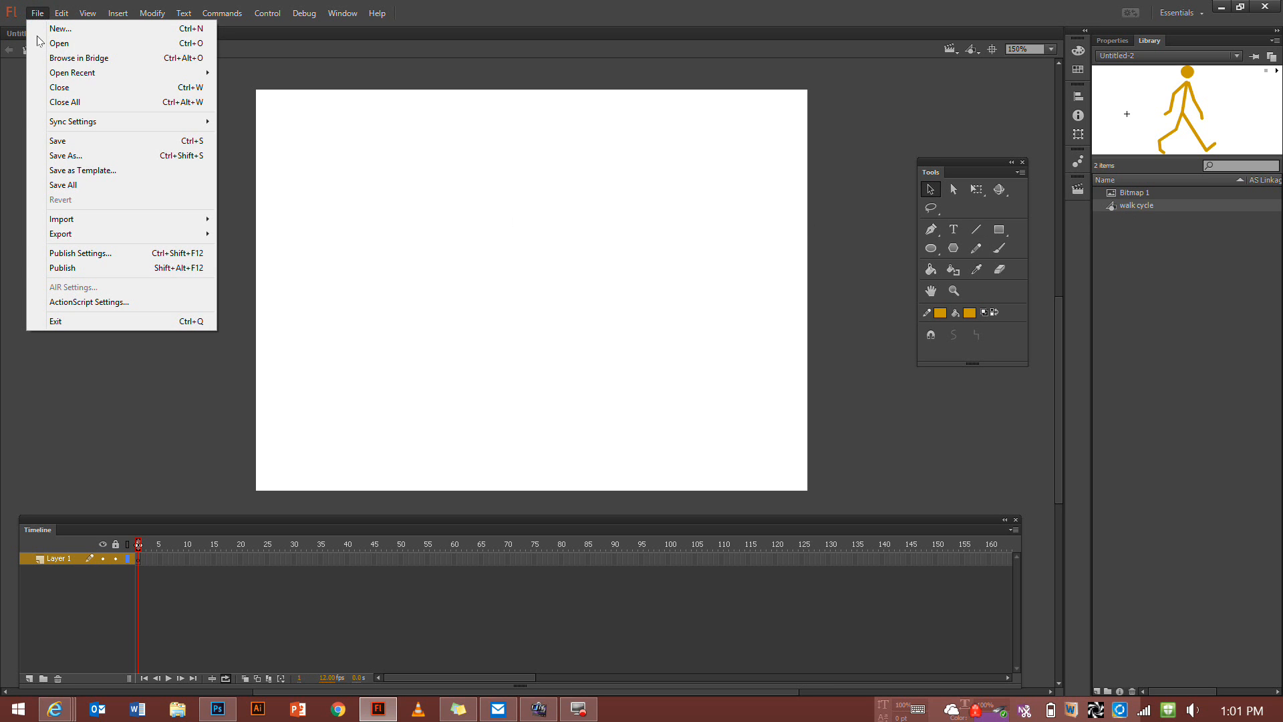
{"action": "left_click", "coordinate": [62, 143]}
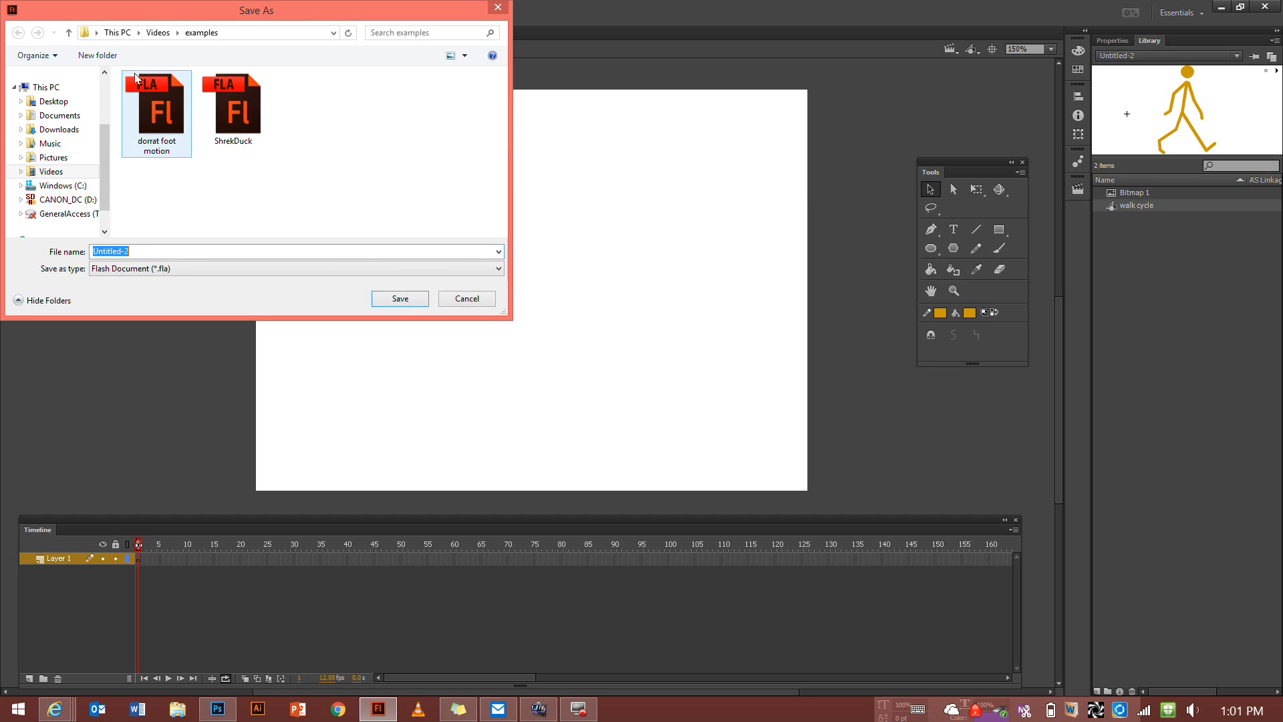
{"action": "left_click", "coordinate": [158, 32]}
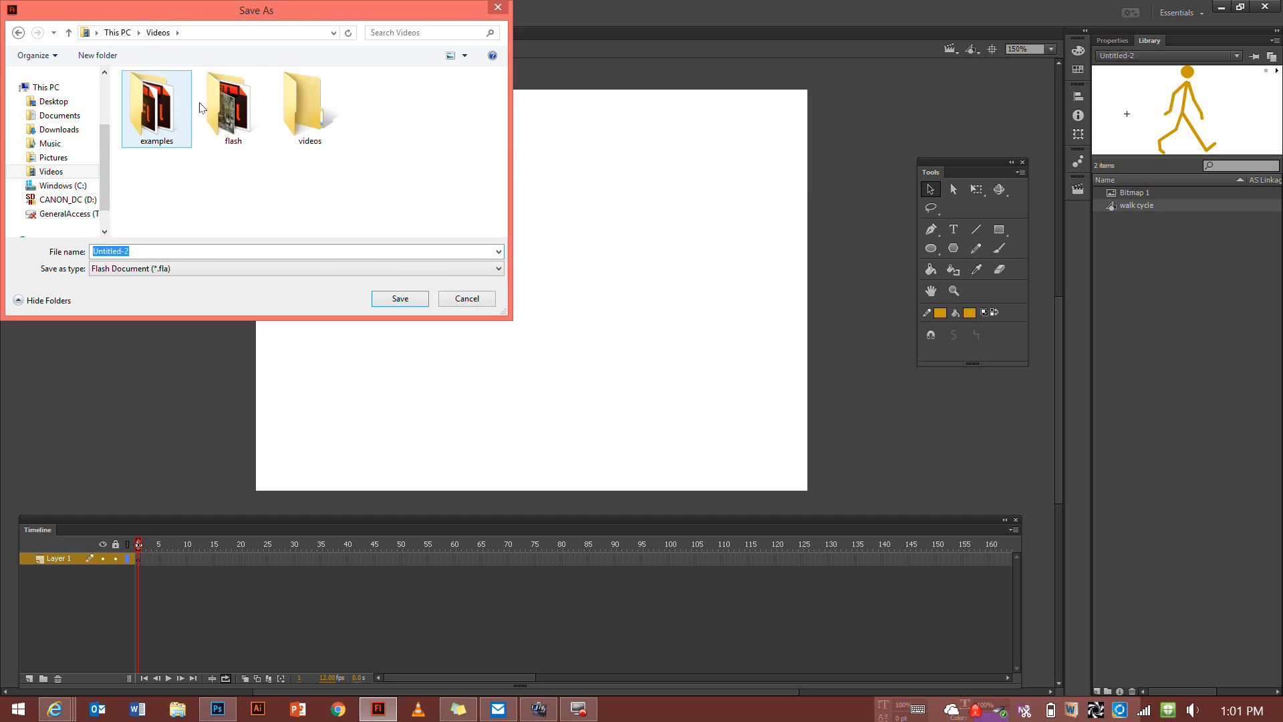
{"action": "left_click", "coordinate": [214, 112]}
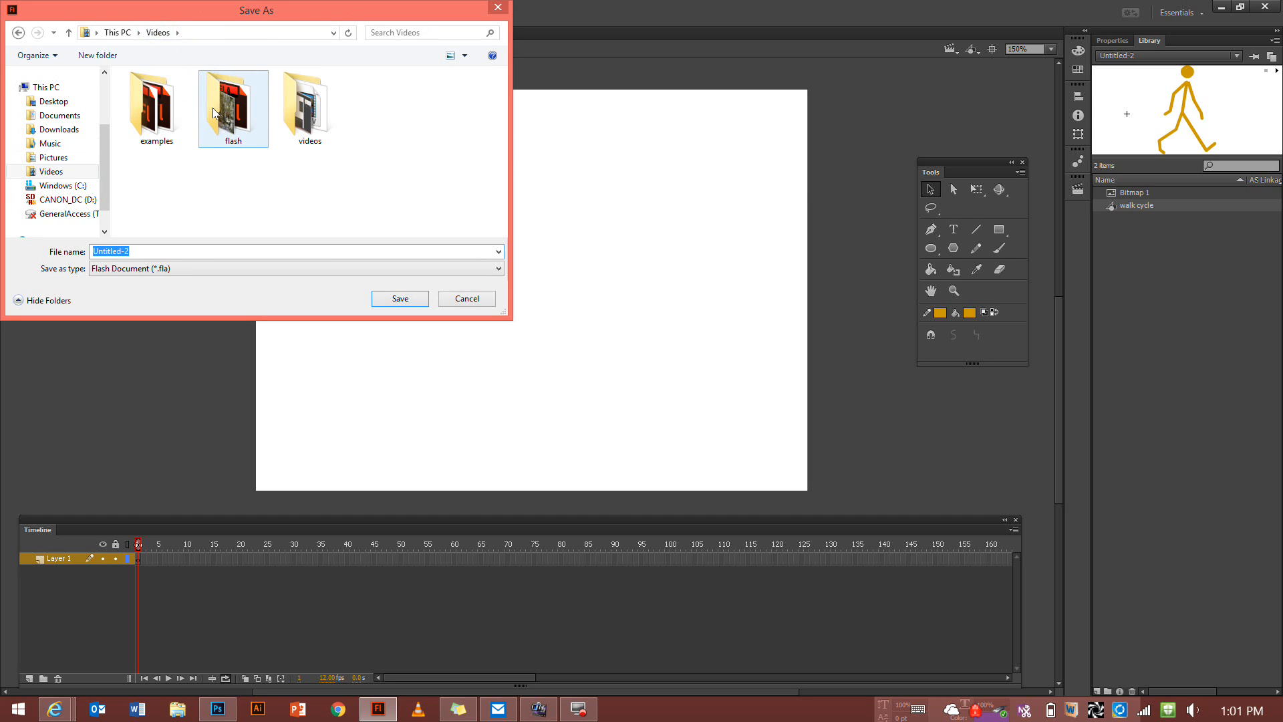
{"action": "left_click", "coordinate": [100, 56]}
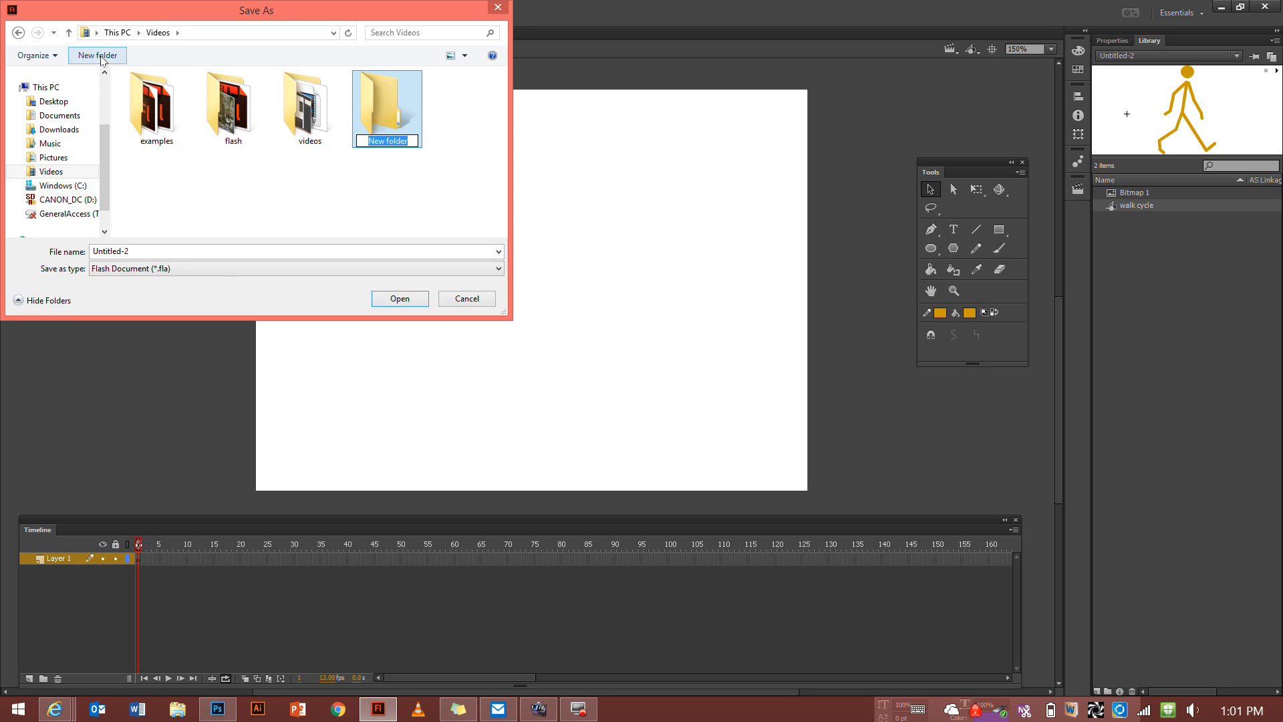
{"action": "type", "text": "walking"}
{"action": "double_click", "coordinate": [367, 106]}
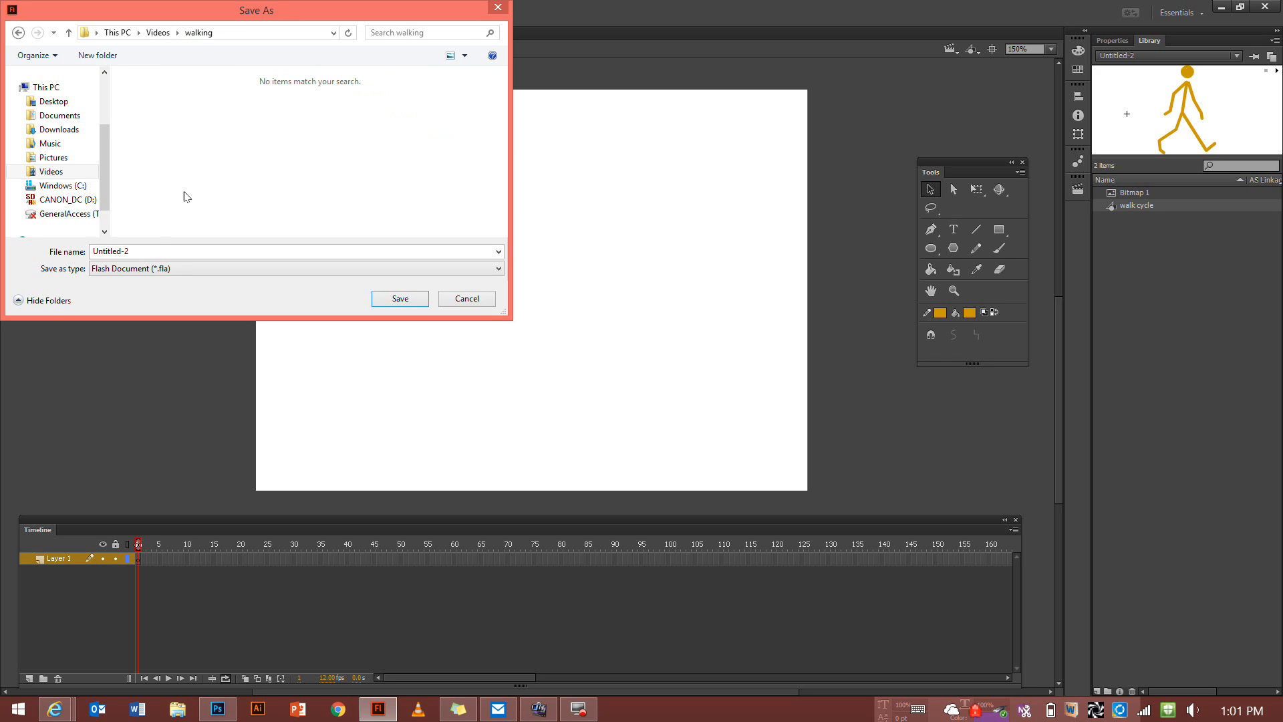
Save the Flash document as "walk cycle stick figure" in the walking folder
{"action": "left_click", "coordinate": [135, 249]}
{"action": "type", "text": "walk"}
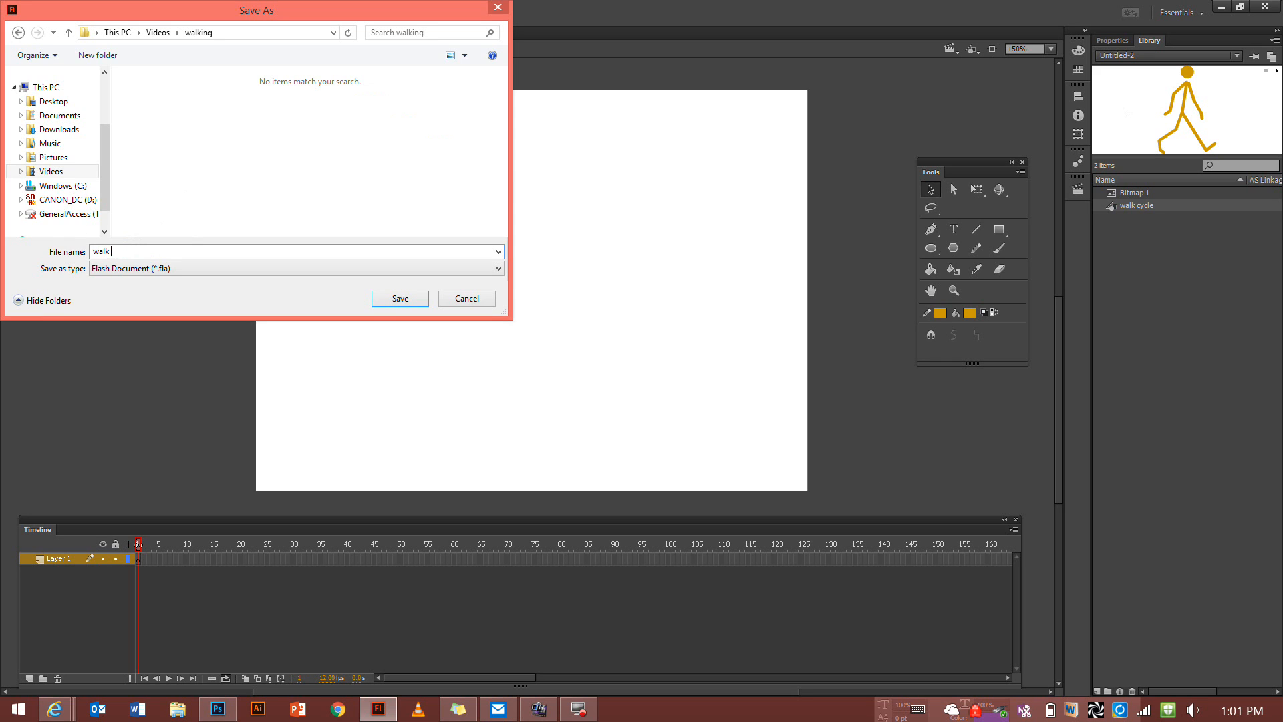
{"action": "type", "text": " cycle stick figure"}
{"action": "left_click", "coordinate": [401, 301]}
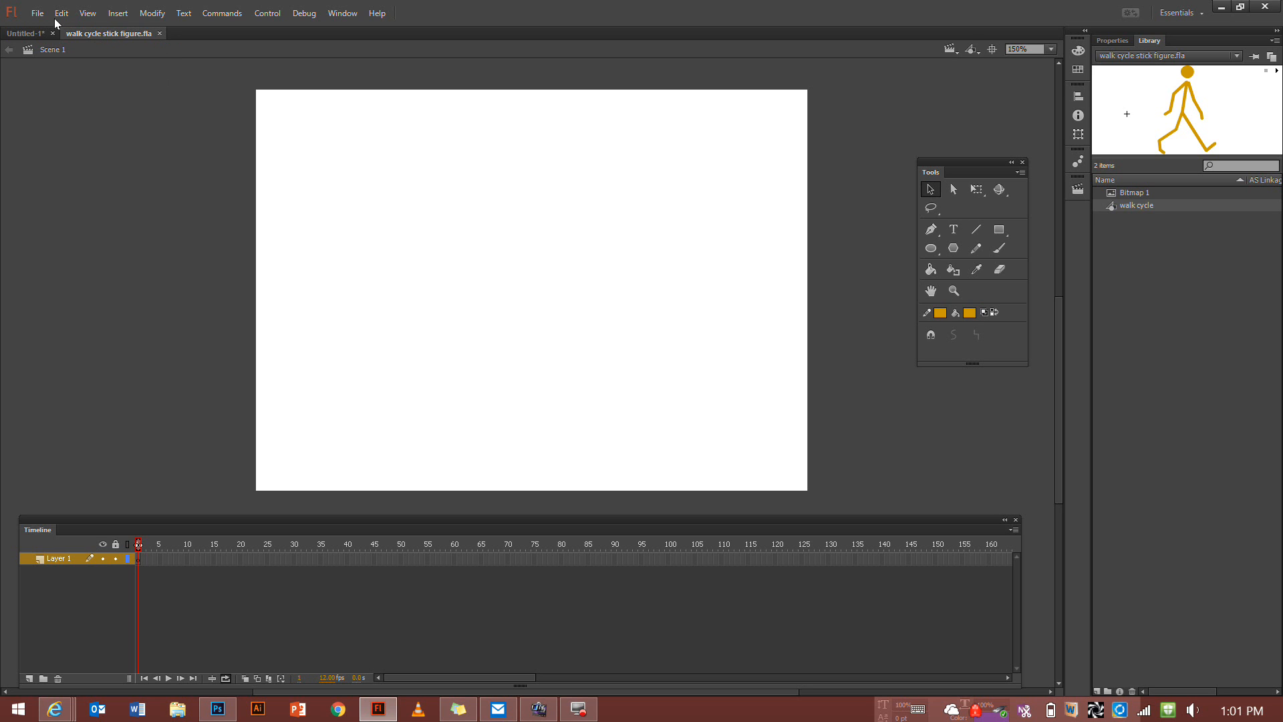
Save a copy of the document as "walk cycle man" in the same folder
{"action": "left_click", "coordinate": [37, 13]}
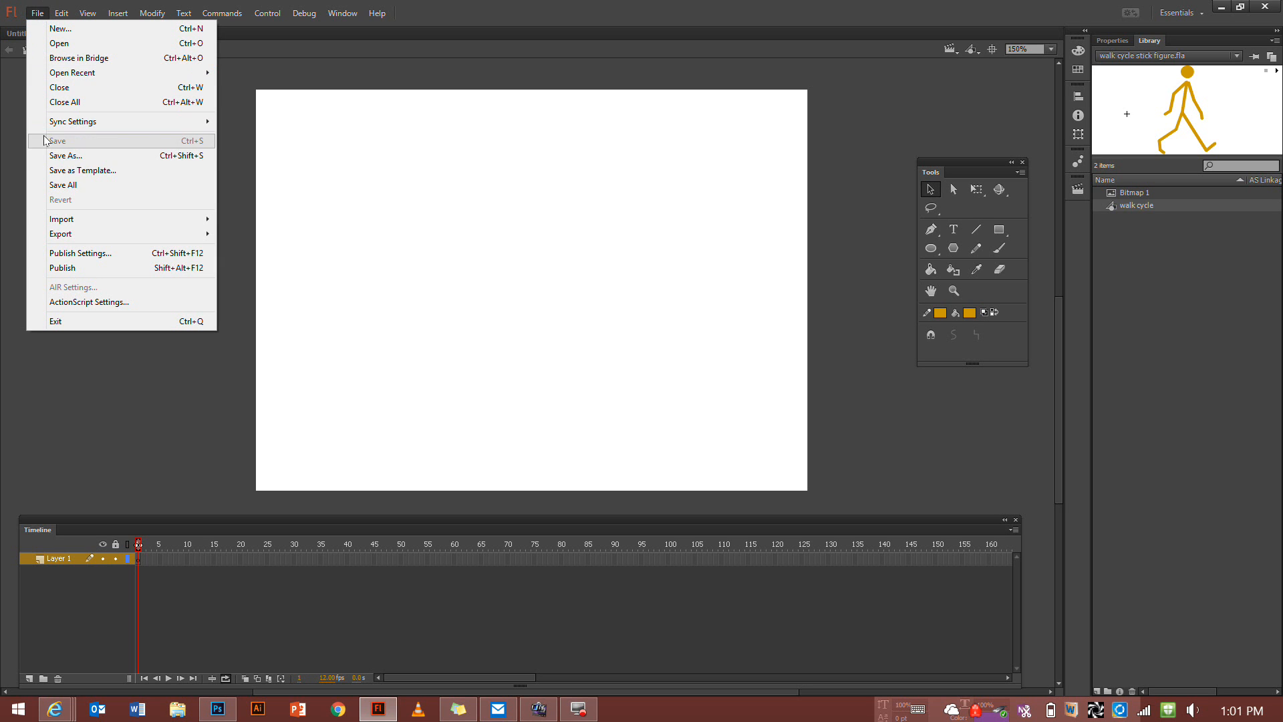
{"action": "left_click", "coordinate": [67, 155]}
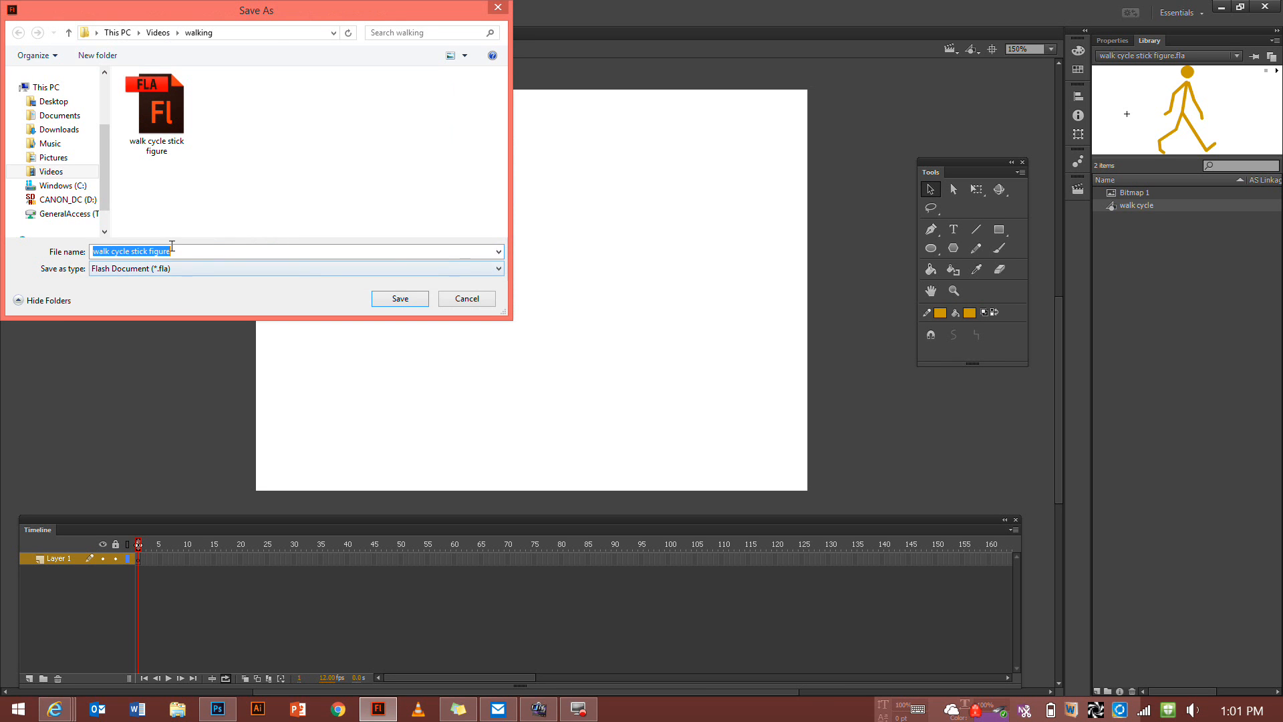
{"action": "left_click_drag", "start_coordinate": [171, 251], "coordinate": [131, 251]}
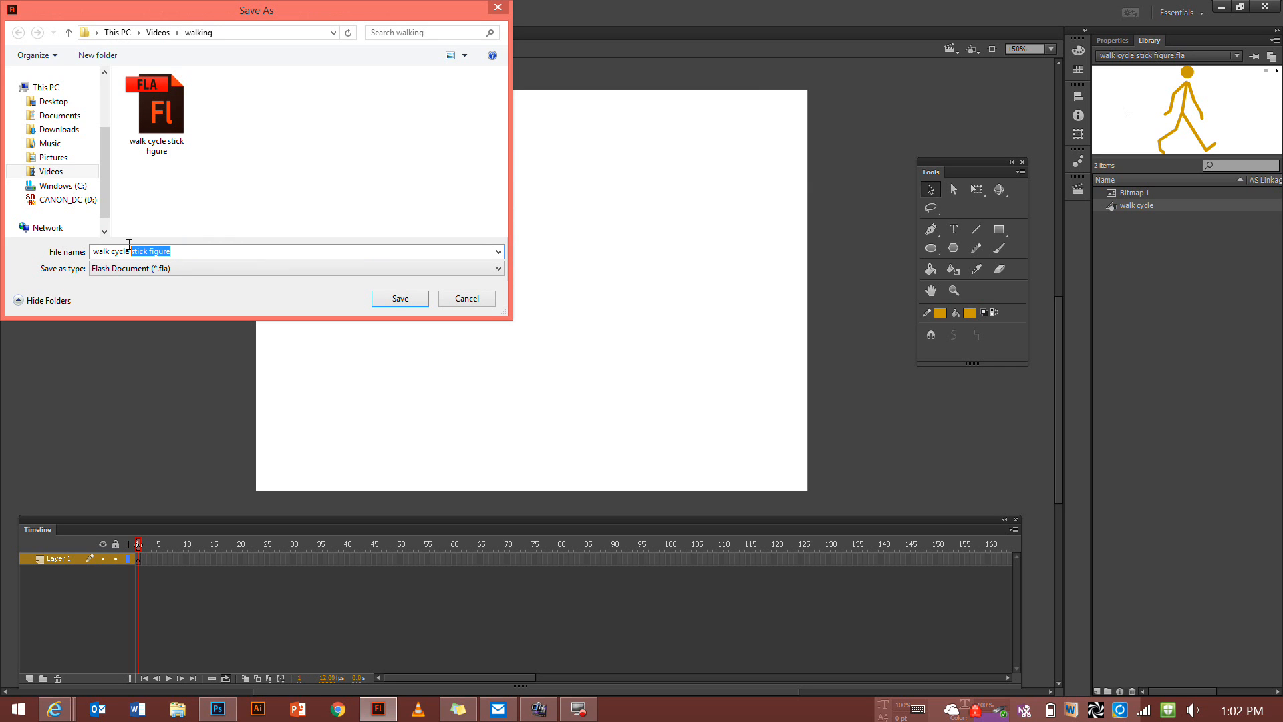
{"action": "type", "text": "man"}
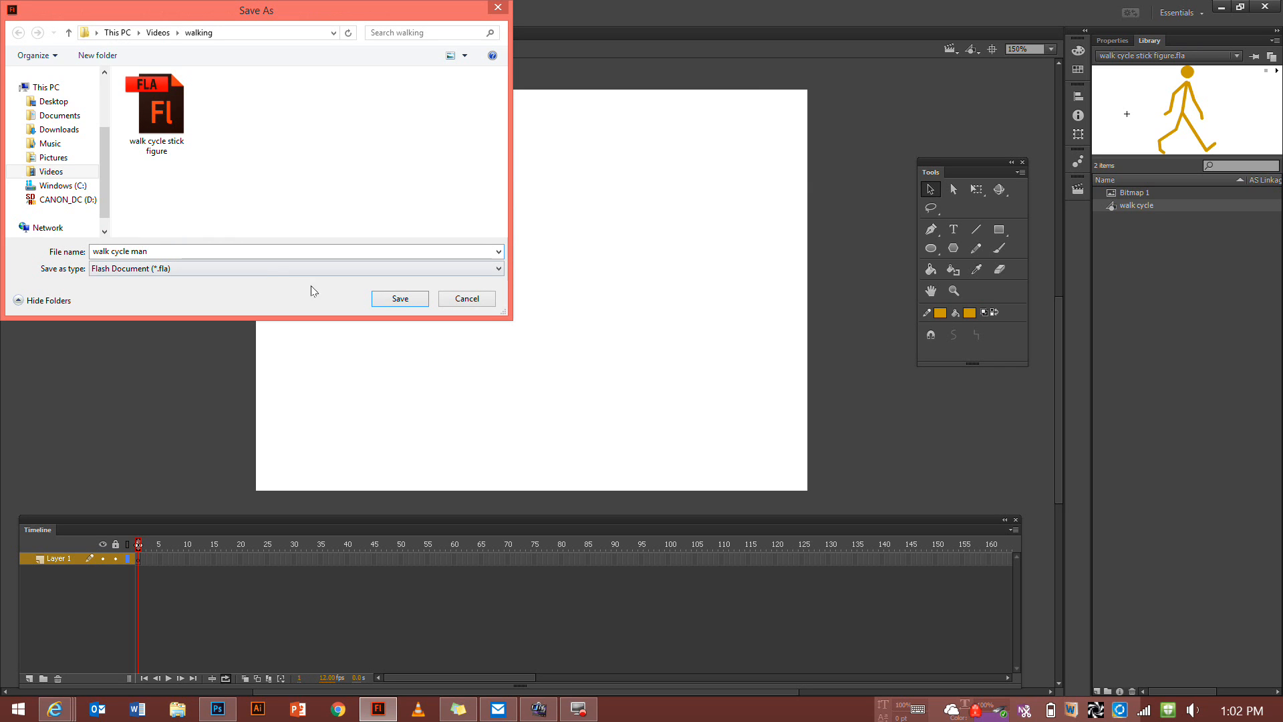
{"action": "left_click", "coordinate": [377, 297]}
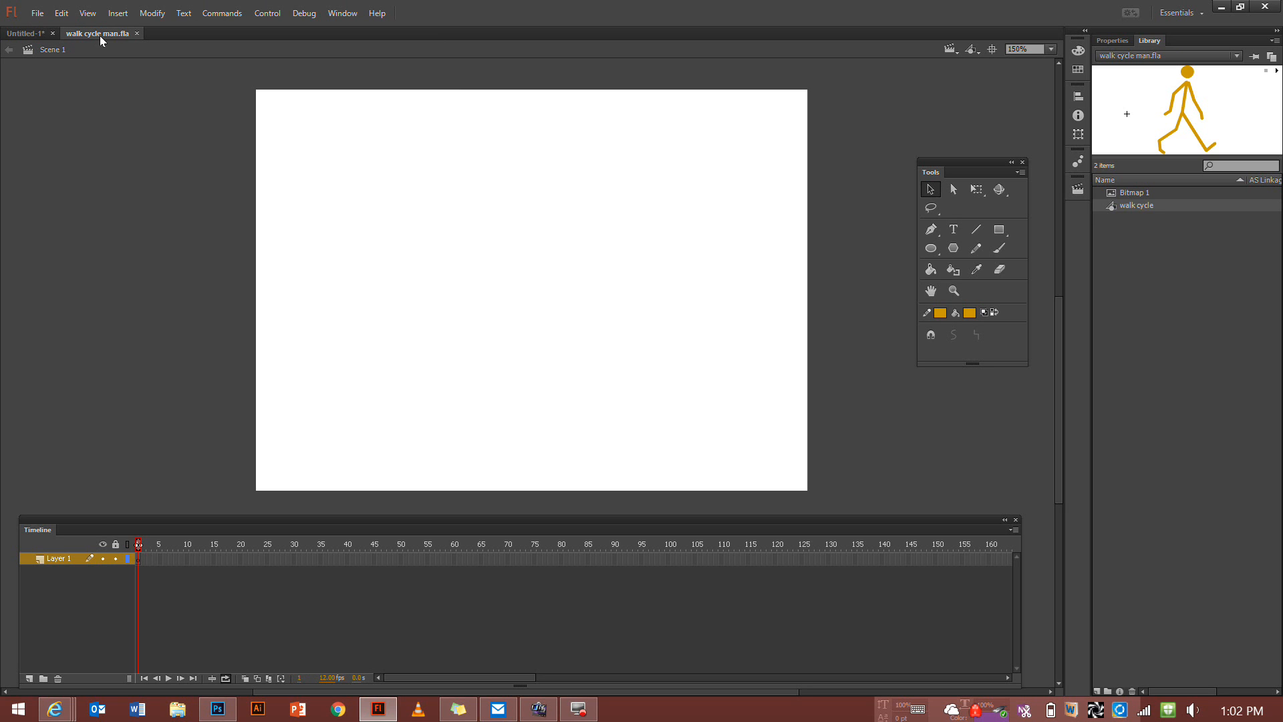
Open the walk cycle symbol for editing, check the poses in frames 1 to 4 and return to frame 1
{"action": "double_click", "coordinate": [1112, 204]}
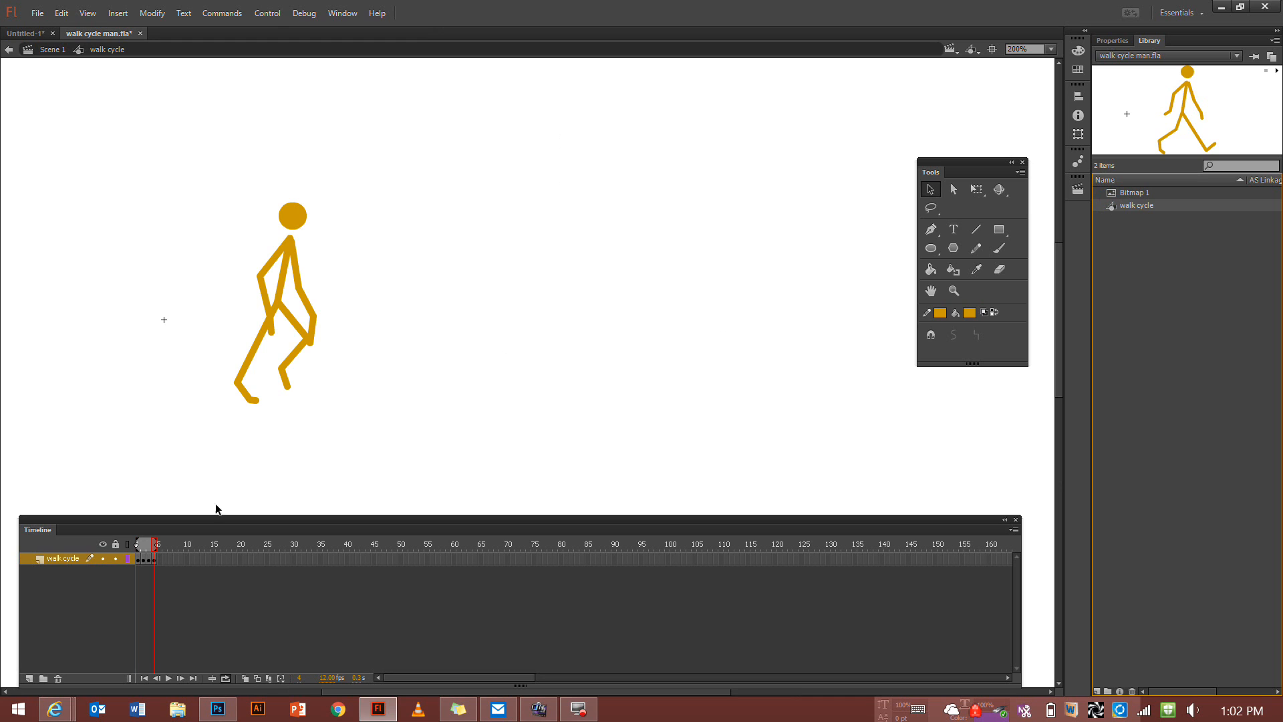
{"action": "left_click", "coordinate": [138, 559]}
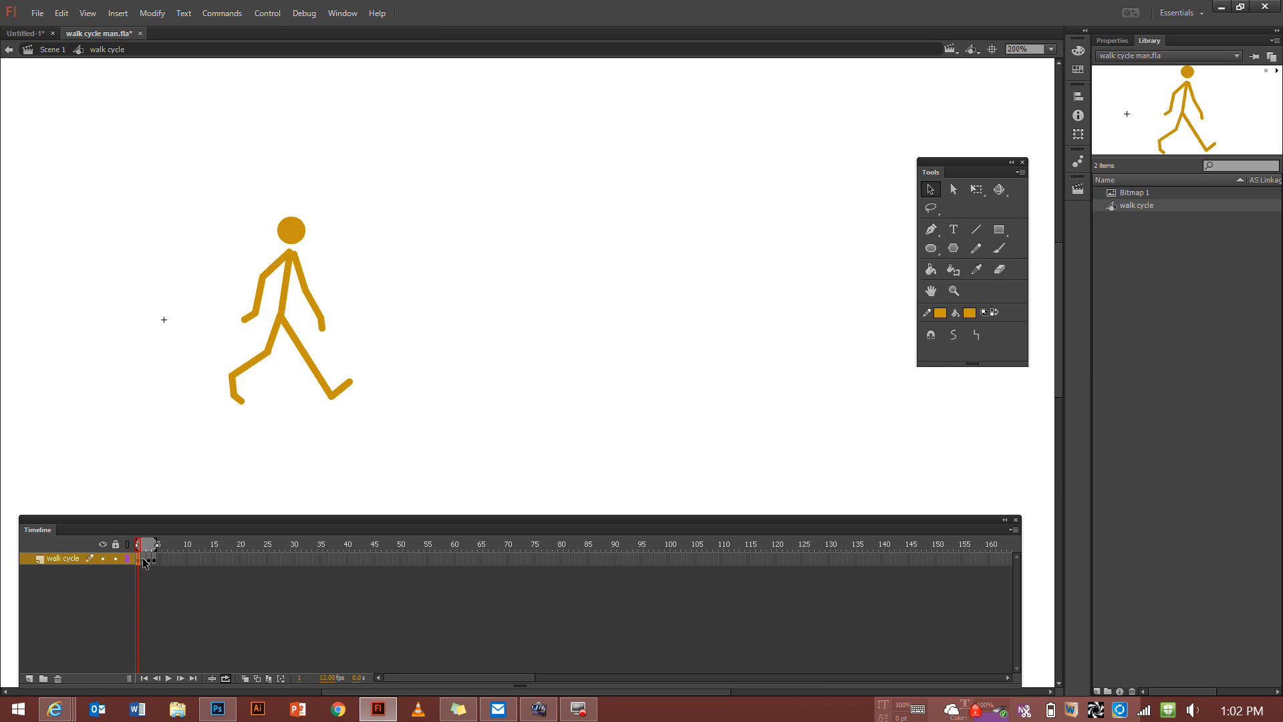
{"action": "left_click", "coordinate": [144, 560]}
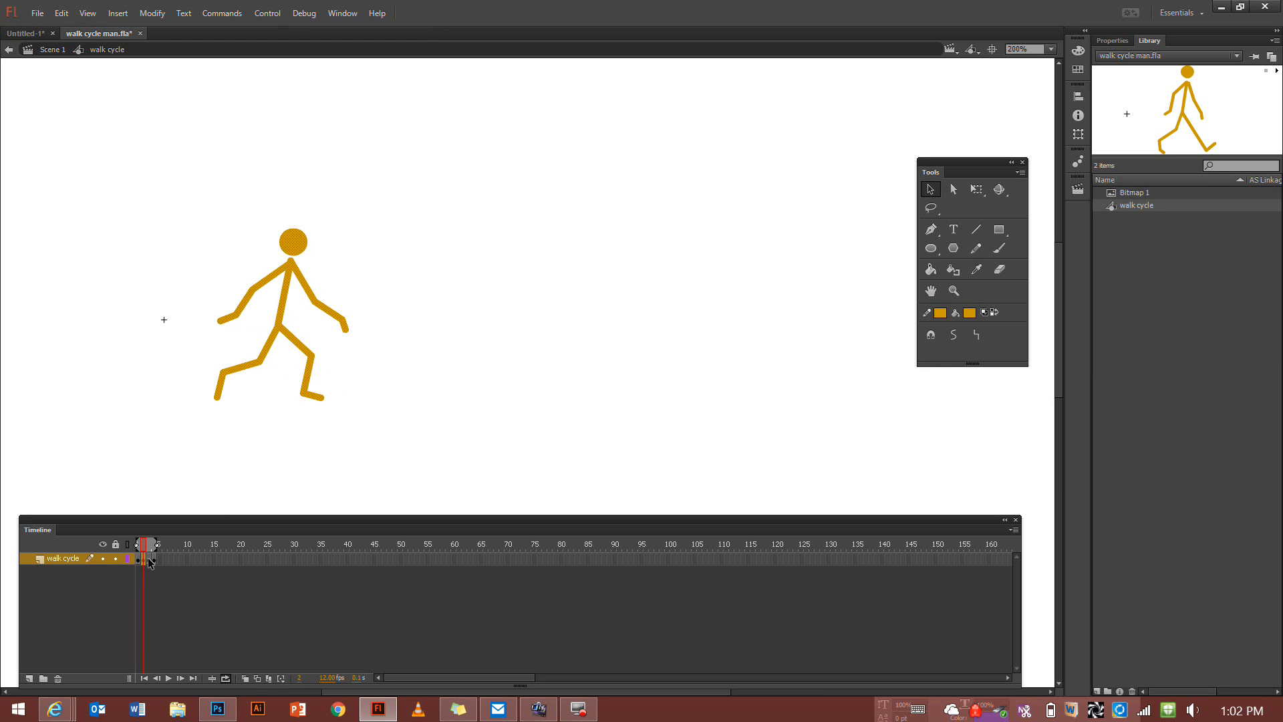
{"action": "left_click", "coordinate": [150, 560]}
{"action": "left_click", "coordinate": [154, 560]}
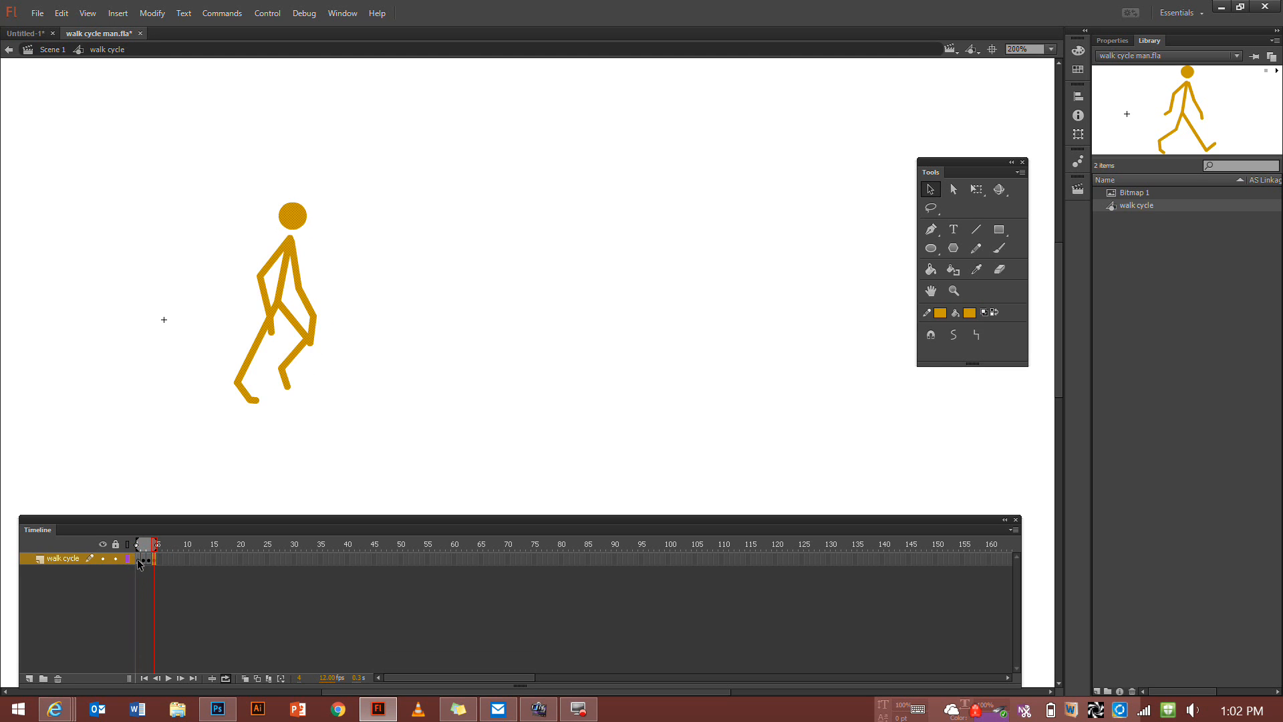
{"action": "left_click", "coordinate": [139, 560]}
Review the enlarged stick figure's four poses, end on frame 1 and turn off timeline looping
{"action": "key", "text": "ctrl+equal"}
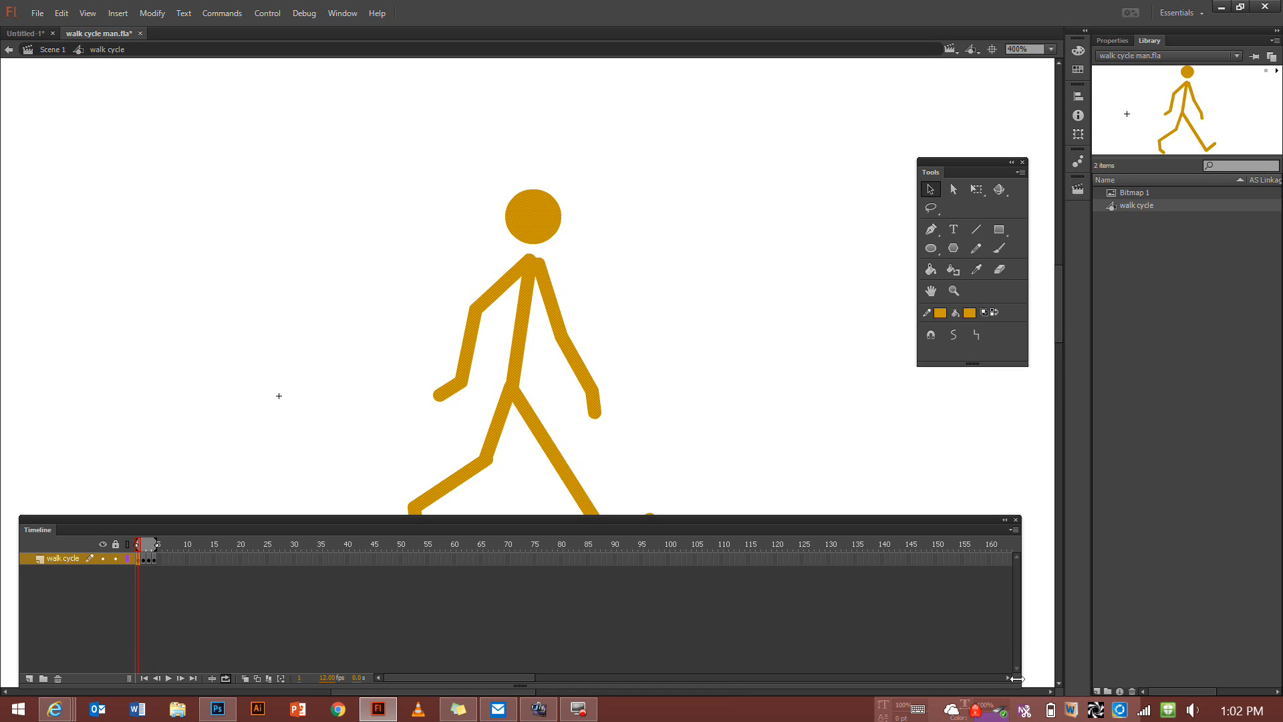
{"action": "scroll", "coordinate": [1056, 684], "scroll_direction": "down", "scroll_amount": 3}
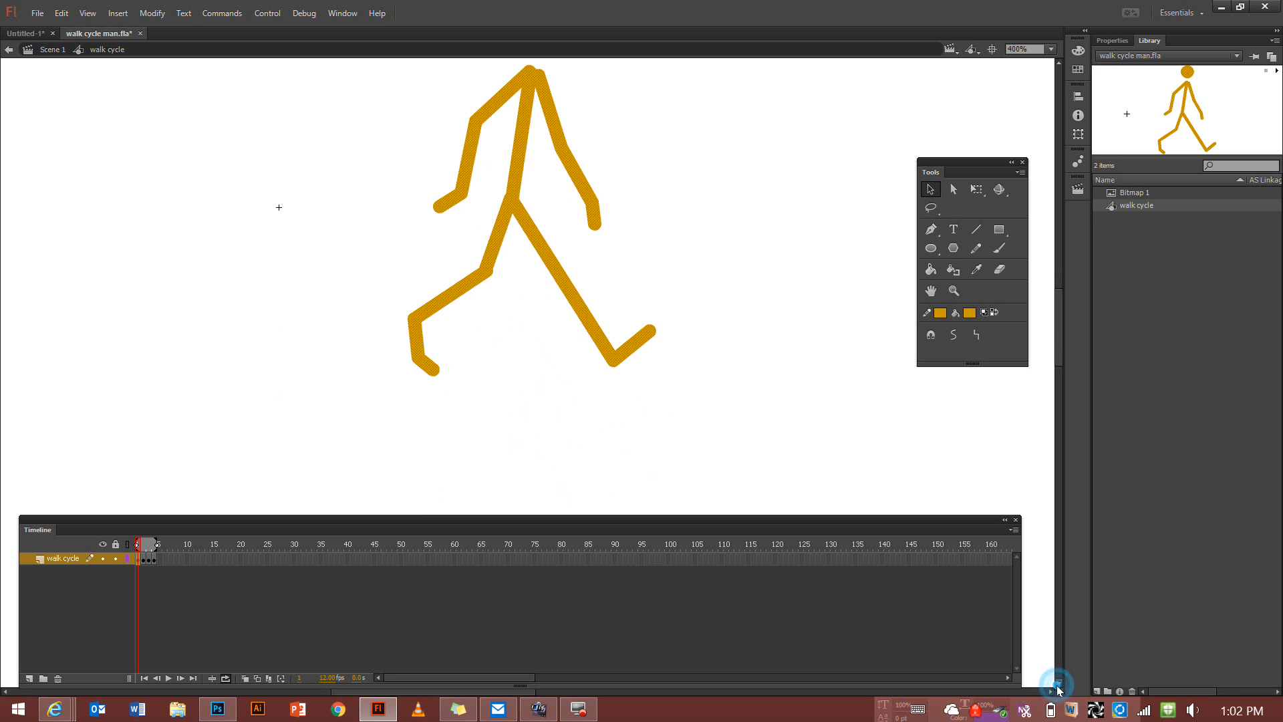
{"action": "left_click", "coordinate": [1056, 63]}
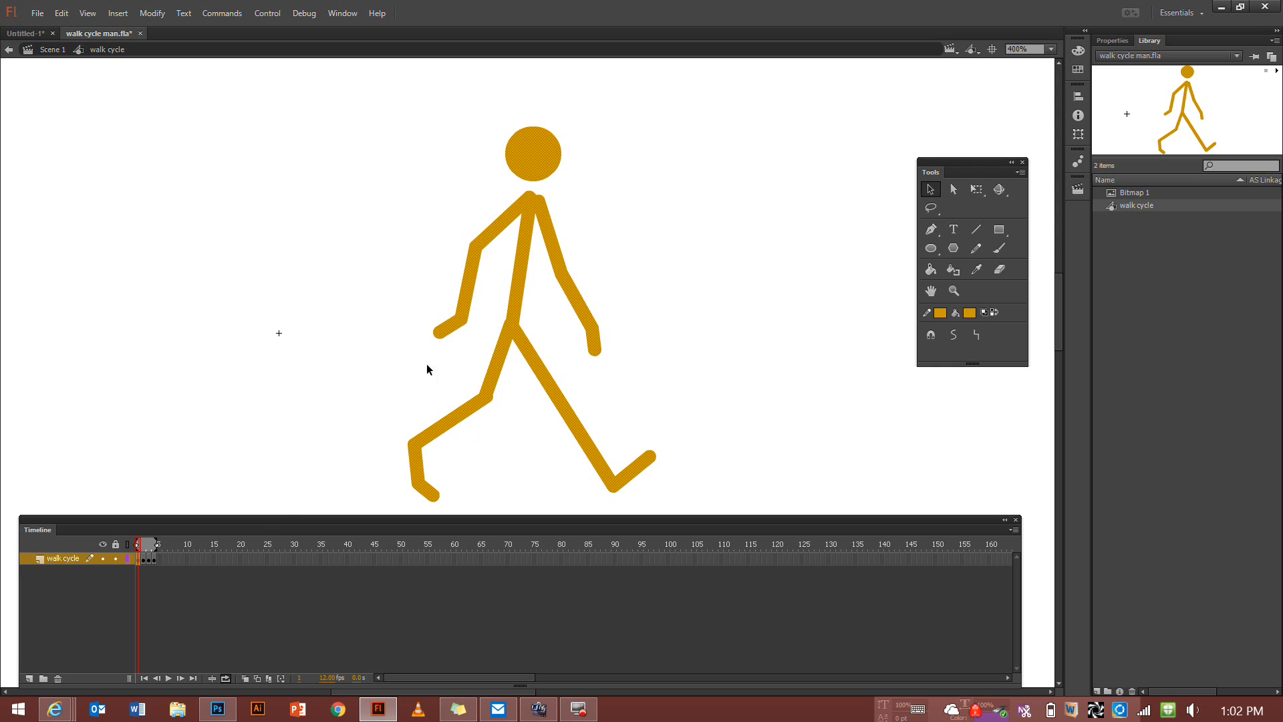
{"action": "left_click", "coordinate": [143, 558]}
{"action": "left_click", "coordinate": [149, 559]}
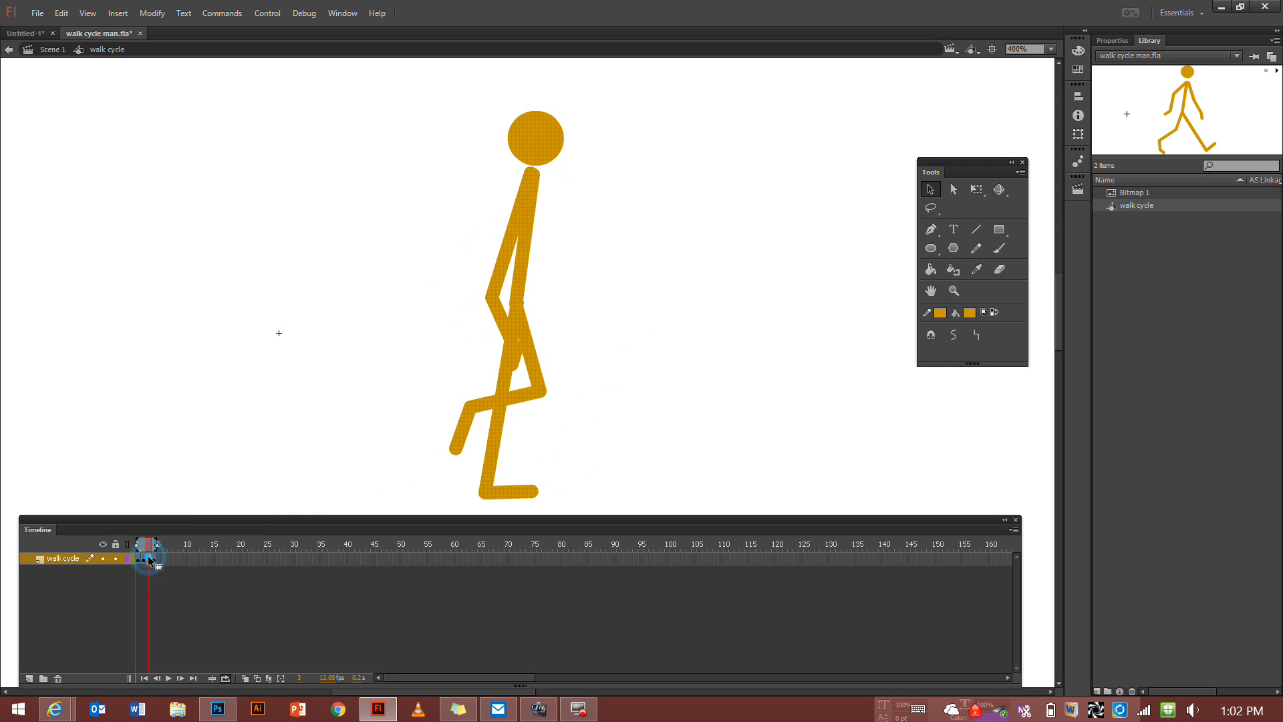
{"action": "left_click", "coordinate": [153, 558]}
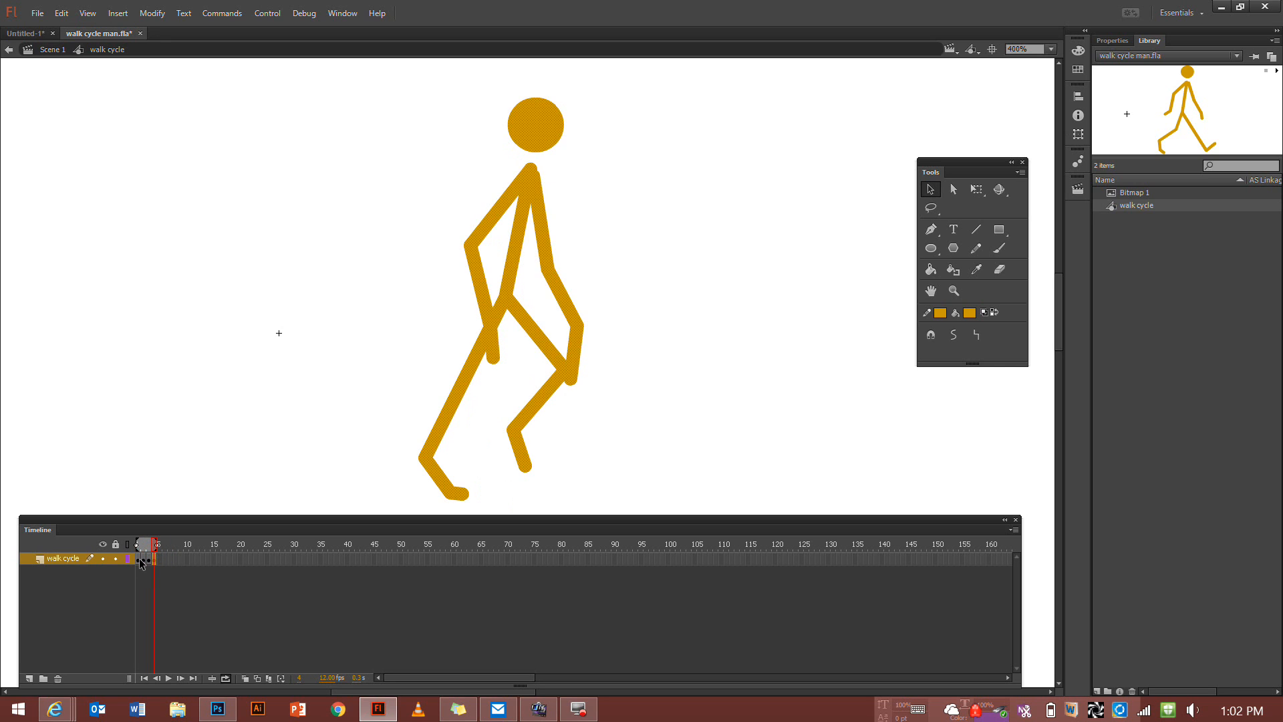
{"action": "left_click", "coordinate": [138, 558]}
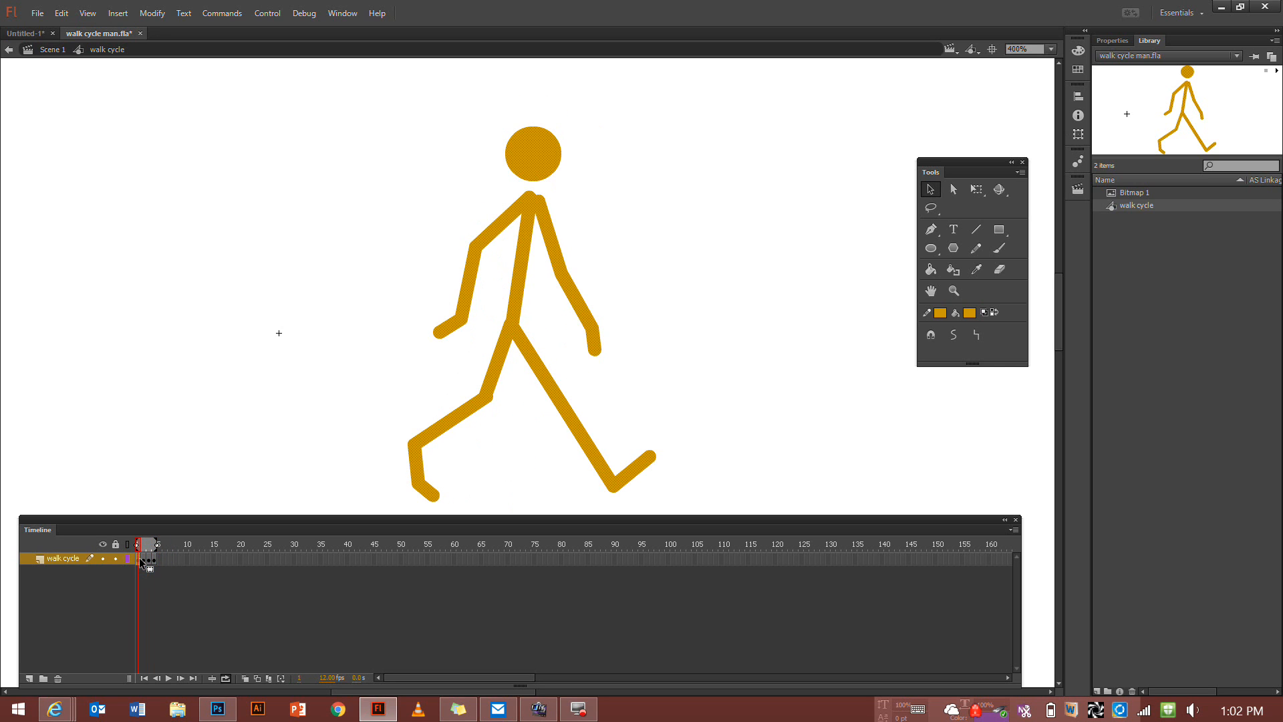
{"action": "left_click", "coordinate": [226, 677]}
{"action": "left_click", "coordinate": [968, 313]}
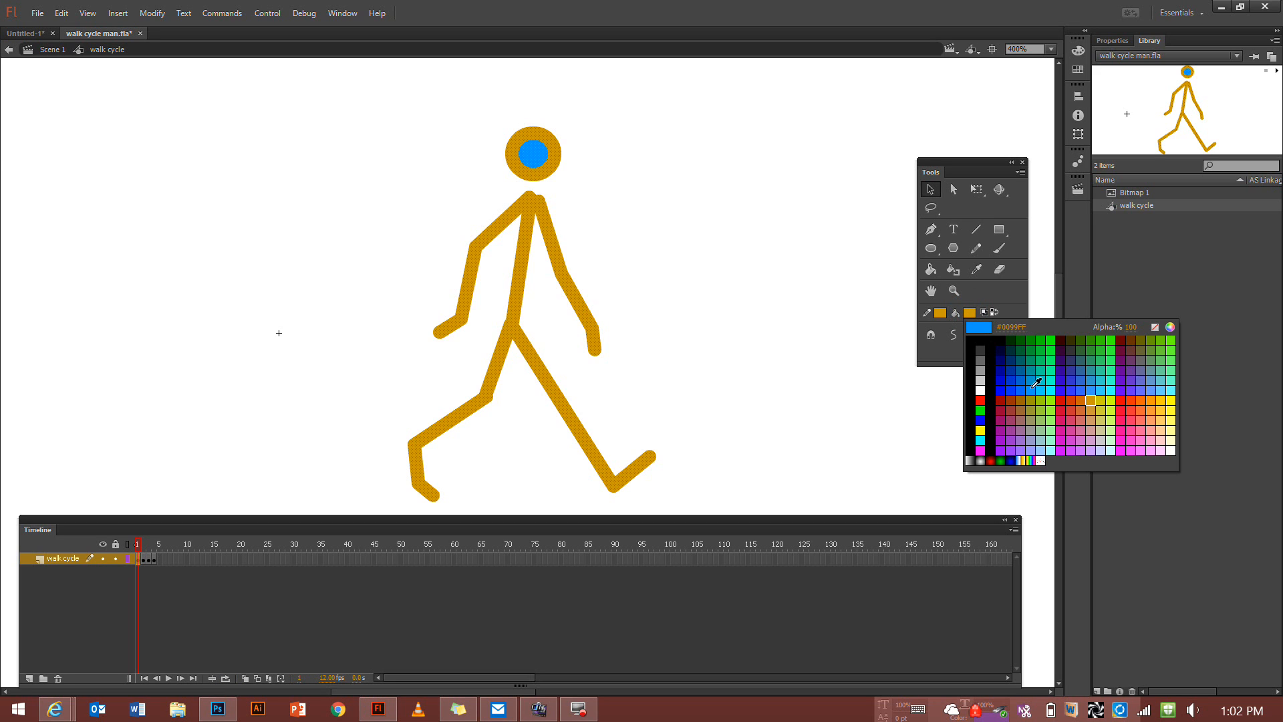
{"action": "left_click", "coordinate": [928, 194]}
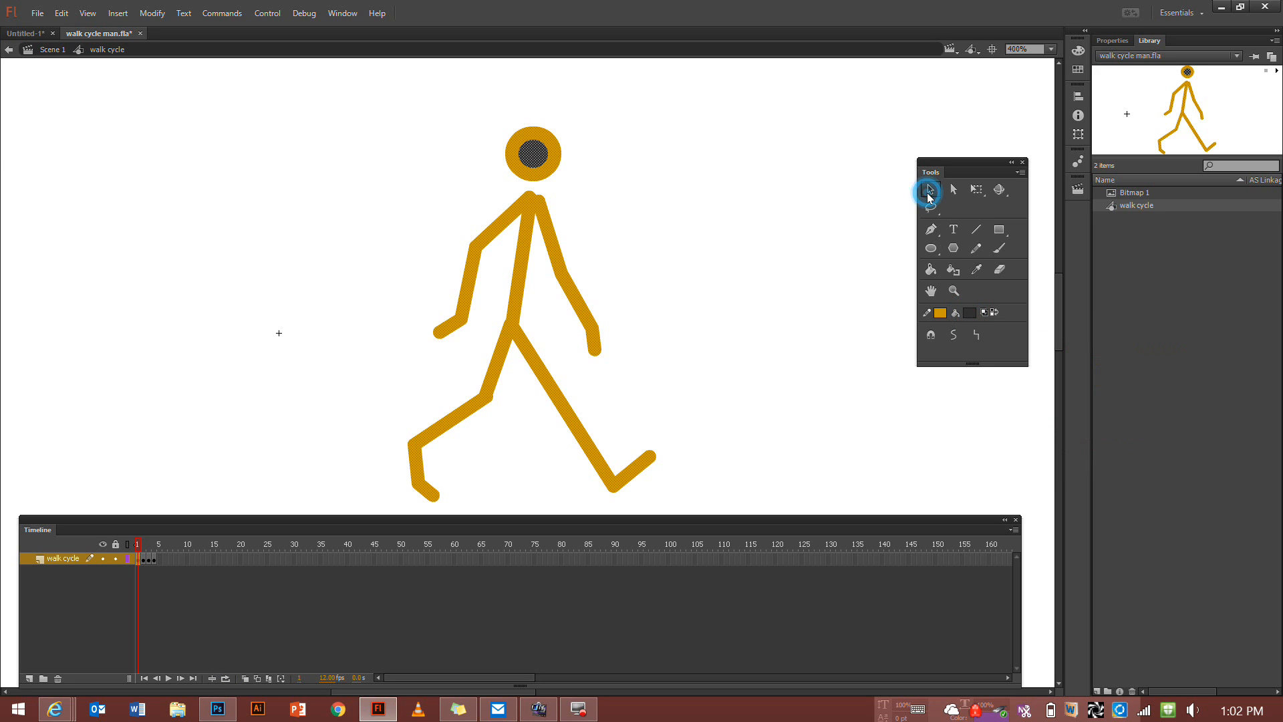
{"action": "key", "text": "ctrl+z"}
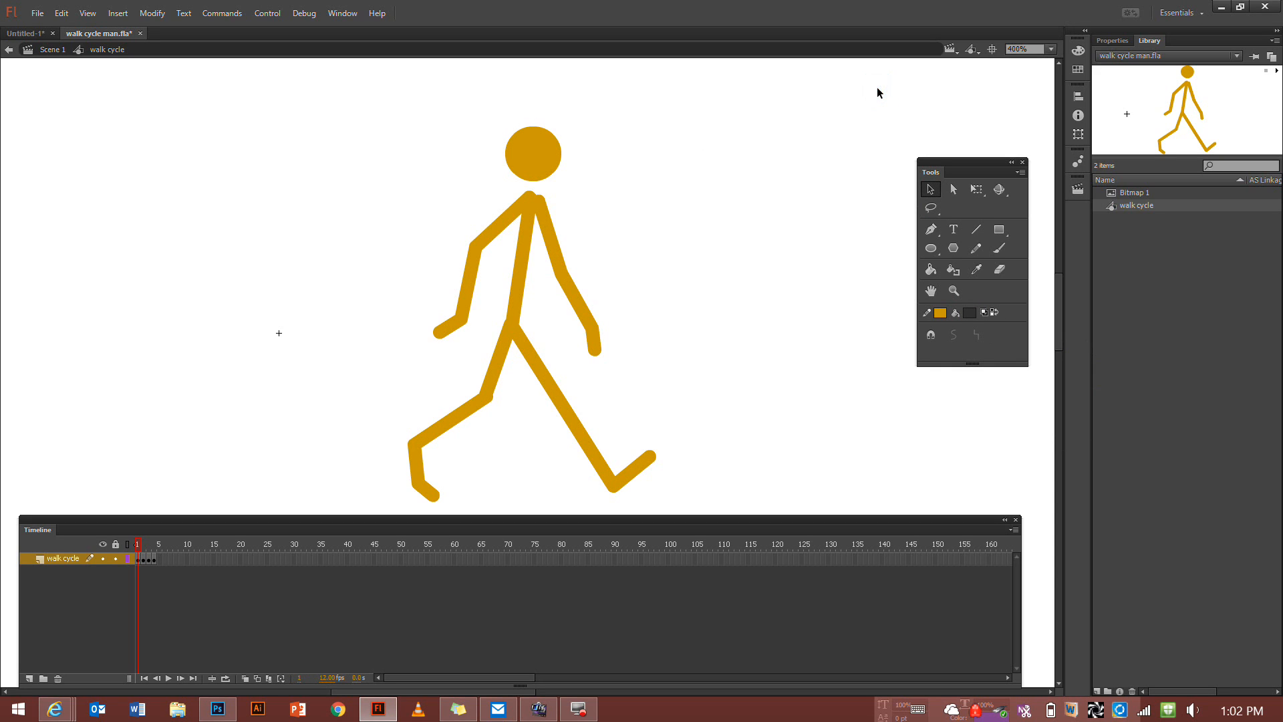
Paint over the figure's rear leg on frame 1 from hip to ankle with an enlarged blue brush
{"action": "left_click", "coordinate": [969, 313]}
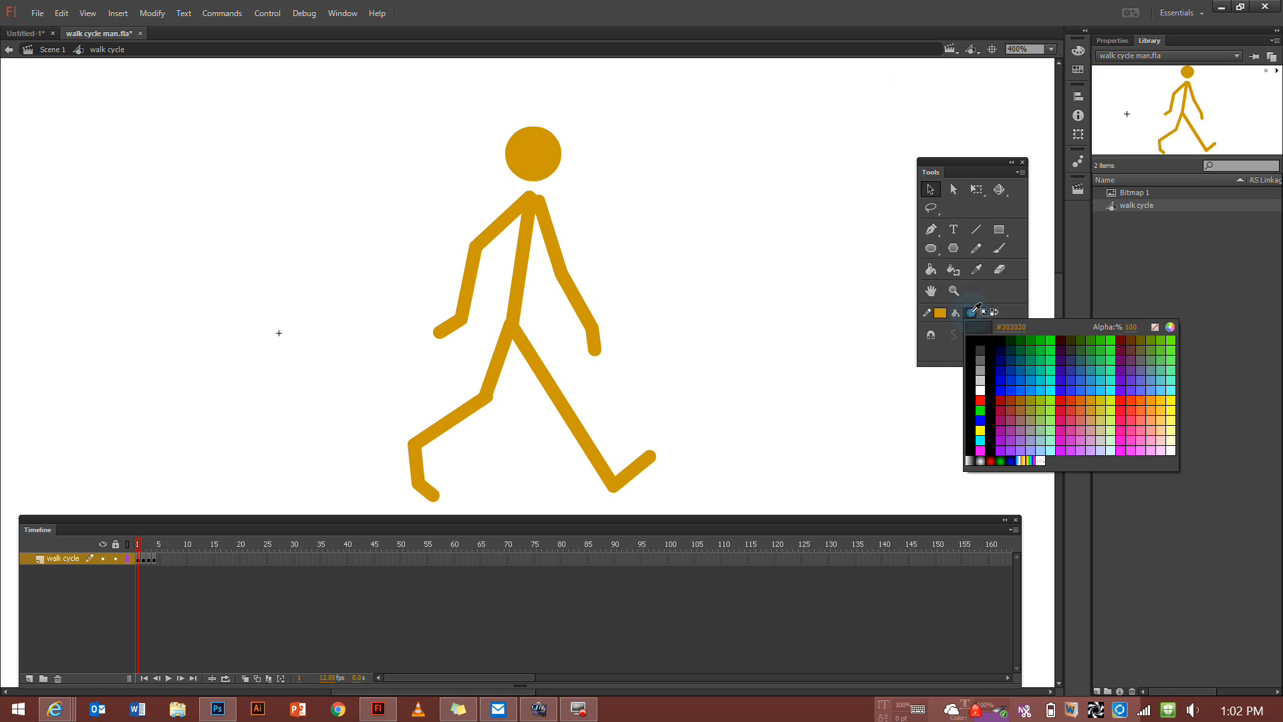
{"action": "left_click", "coordinate": [1037, 387]}
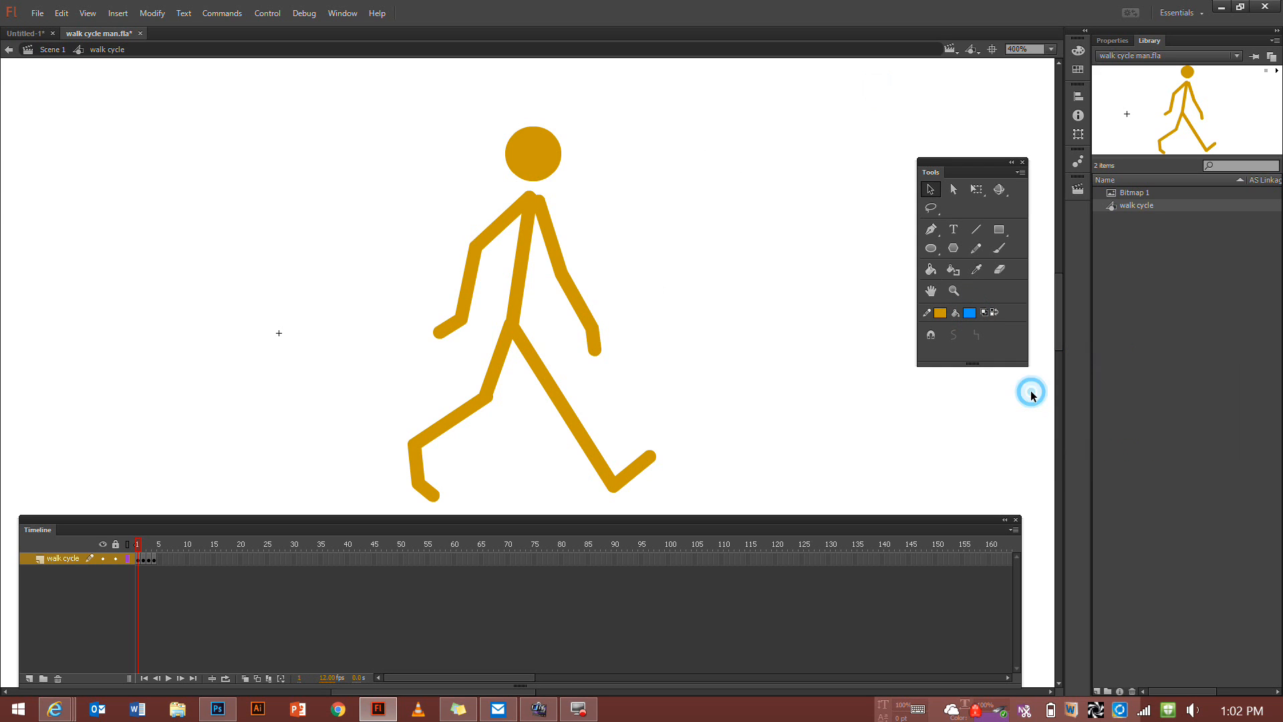
{"action": "left_click", "coordinate": [999, 248]}
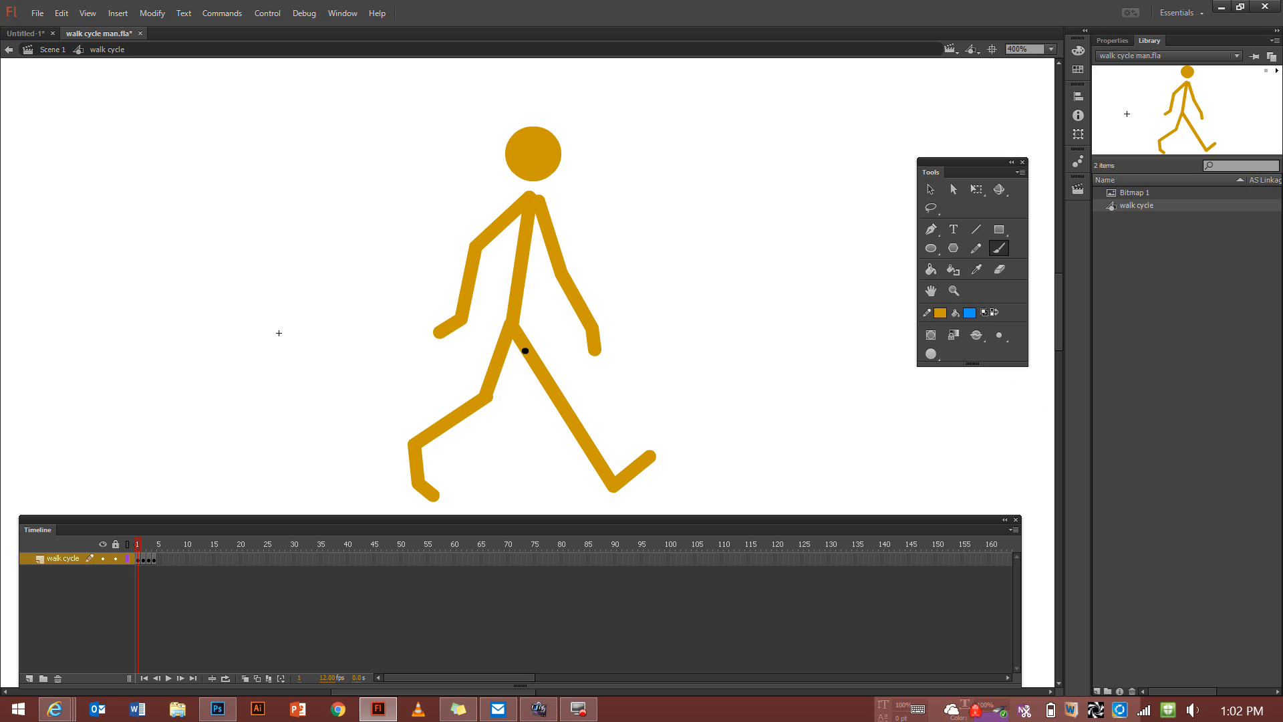
{"action": "key", "text": "bracketright"}
{"action": "key", "text": "bracketright"}
{"action": "mouse_move", "coordinate": [509, 326]}
{"action": "left_mouse_down"}
{"action": "mouse_move", "coordinate": [487, 395]}
{"action": "mouse_move", "coordinate": [416, 440]}
{"action": "left_mouse_up"}
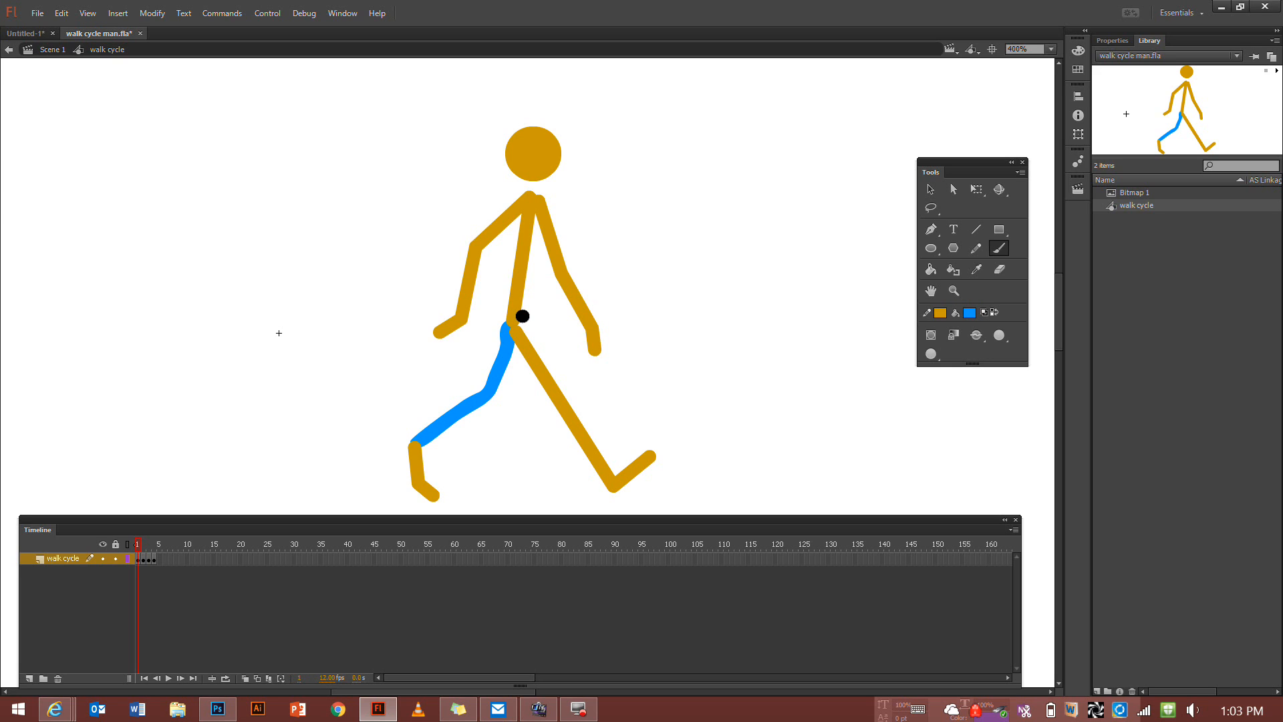
Thicken the blue rear leg on frame 1 and paint the hip and front leg blue down to the ankle
{"action": "right_click", "coordinate": [516, 318]}
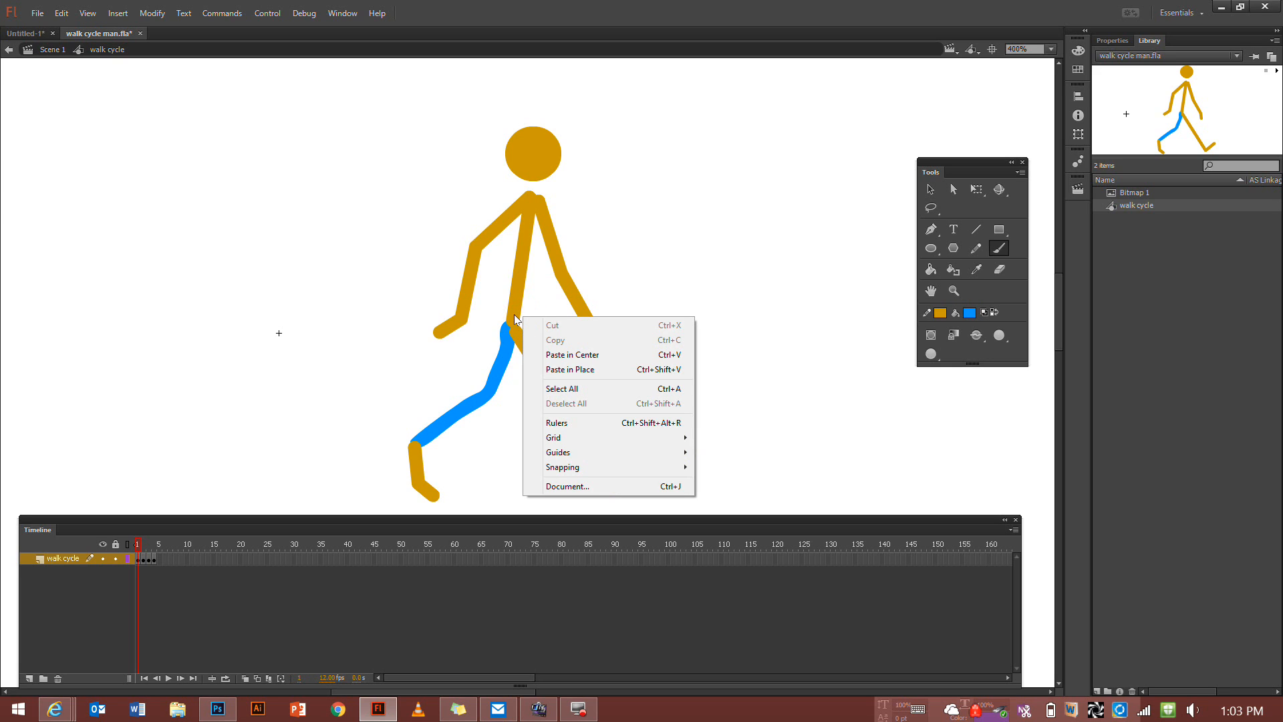
{"action": "left_click", "coordinate": [513, 315]}
{"action": "left_click_drag", "start_coordinate": [522, 317], "coordinate": [457, 331]}
{"action": "key", "text": "ctrl+z"}
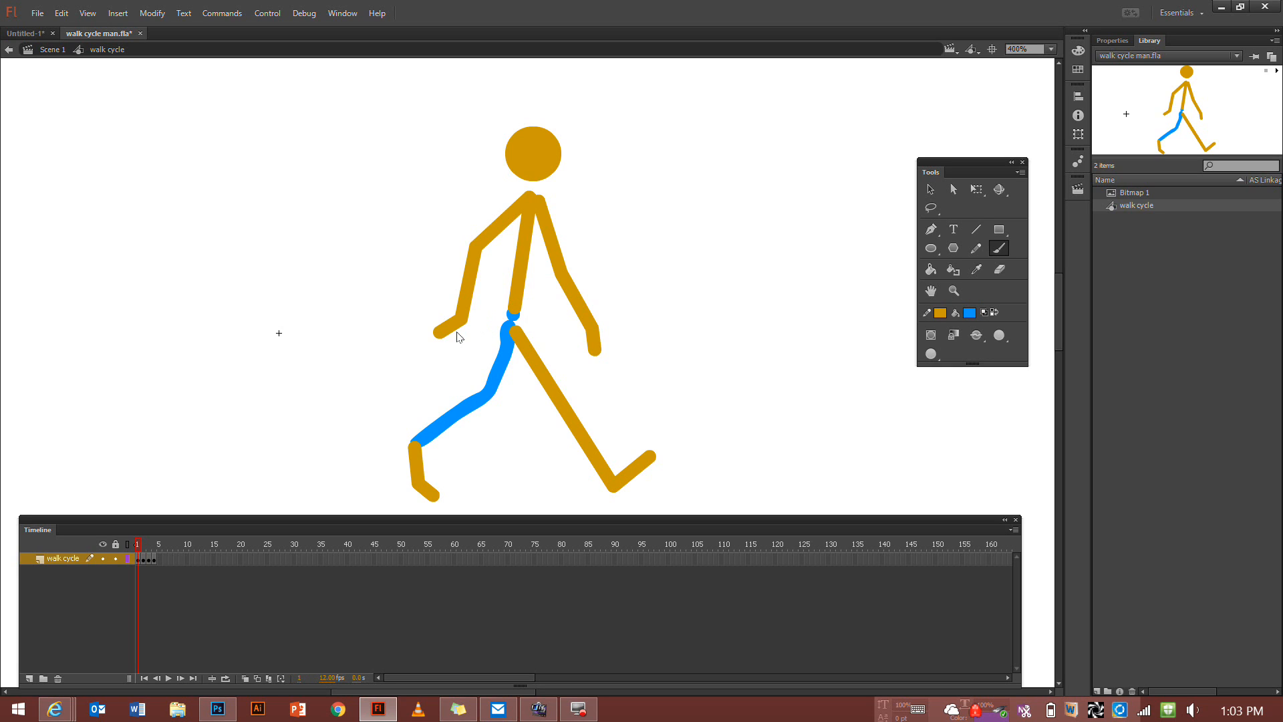
{"action": "mouse_move", "coordinate": [500, 325]}
{"action": "left_mouse_down"}
{"action": "mouse_move", "coordinate": [477, 383]}
{"action": "mouse_move", "coordinate": [414, 436]}
{"action": "mouse_move", "coordinate": [485, 384]}
{"action": "mouse_move", "coordinate": [510, 335]}
{"action": "mouse_move", "coordinate": [604, 475]}
{"action": "mouse_move", "coordinate": [561, 383]}
{"action": "mouse_move", "coordinate": [510, 321]}
{"action": "mouse_move", "coordinate": [504, 330]}
{"action": "mouse_move", "coordinate": [601, 469]}
{"action": "mouse_move", "coordinate": [516, 339]}
{"action": "mouse_move", "coordinate": [524, 321]}
{"action": "mouse_move", "coordinate": [499, 317]}
{"action": "left_mouse_up"}
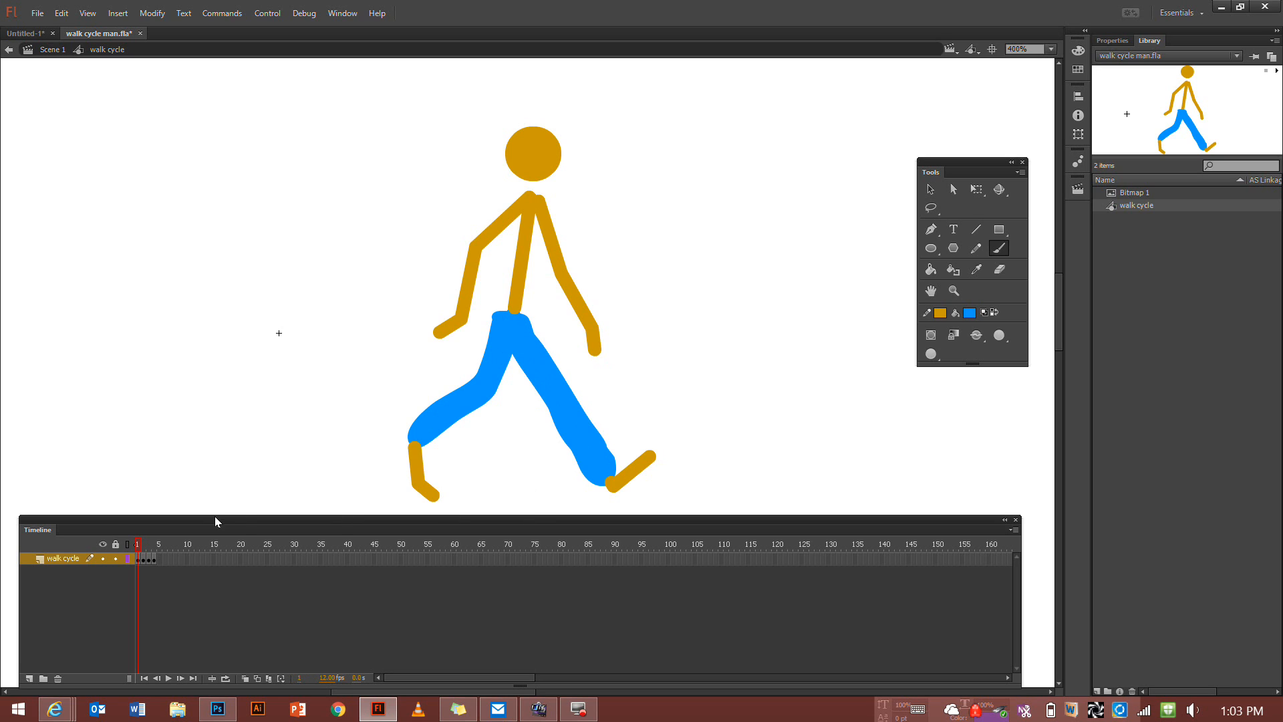
Paint blue trousers over both legs on frame 2, filling them from hip to ankles
{"action": "left_click", "coordinate": [143, 558]}
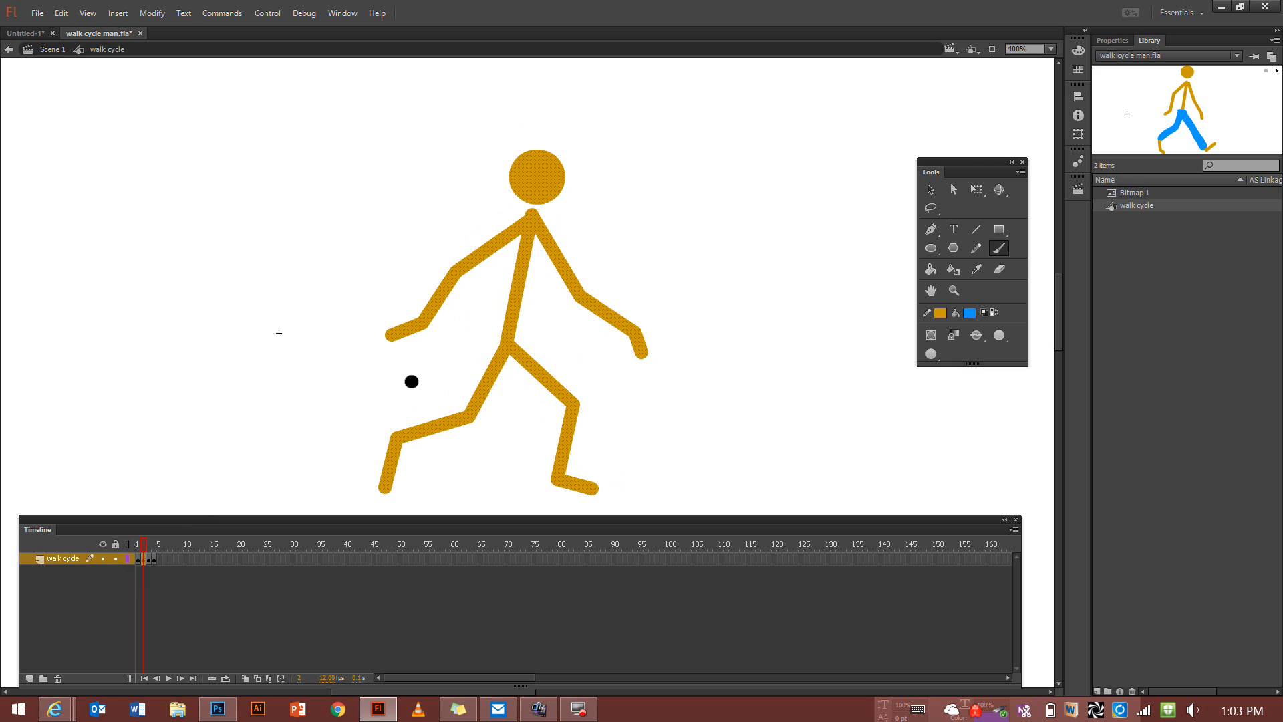
{"action": "mouse_move", "coordinate": [509, 352]}
{"action": "left_mouse_down"}
{"action": "mouse_move", "coordinate": [482, 420]}
{"action": "mouse_move", "coordinate": [459, 435]}
{"action": "mouse_move", "coordinate": [407, 443]}
{"action": "mouse_move", "coordinate": [396, 431]}
{"action": "mouse_move", "coordinate": [463, 393]}
{"action": "left_mouse_up"}
{"action": "mouse_move", "coordinate": [474, 377]}
{"action": "left_mouse_down"}
{"action": "mouse_move", "coordinate": [503, 340]}
{"action": "mouse_move", "coordinate": [505, 355]}
{"action": "mouse_move", "coordinate": [527, 344]}
{"action": "mouse_move", "coordinate": [580, 380]}
{"action": "mouse_move", "coordinate": [584, 449]}
{"action": "mouse_move", "coordinate": [551, 476]}
{"action": "mouse_move", "coordinate": [556, 408]}
{"action": "mouse_move", "coordinate": [507, 368]}
{"action": "mouse_move", "coordinate": [517, 361]}
{"action": "mouse_move", "coordinate": [573, 396]}
{"action": "mouse_move", "coordinate": [518, 360]}
{"action": "mouse_move", "coordinate": [568, 415]}
{"action": "mouse_move", "coordinate": [563, 468]}
{"action": "mouse_move", "coordinate": [585, 440]}
{"action": "mouse_move", "coordinate": [573, 404]}
{"action": "mouse_move", "coordinate": [577, 439]}
{"action": "mouse_move", "coordinate": [564, 451]}
{"action": "mouse_move", "coordinate": [561, 413]}
{"action": "mouse_move", "coordinate": [559, 459]}
{"action": "left_mouse_up"}
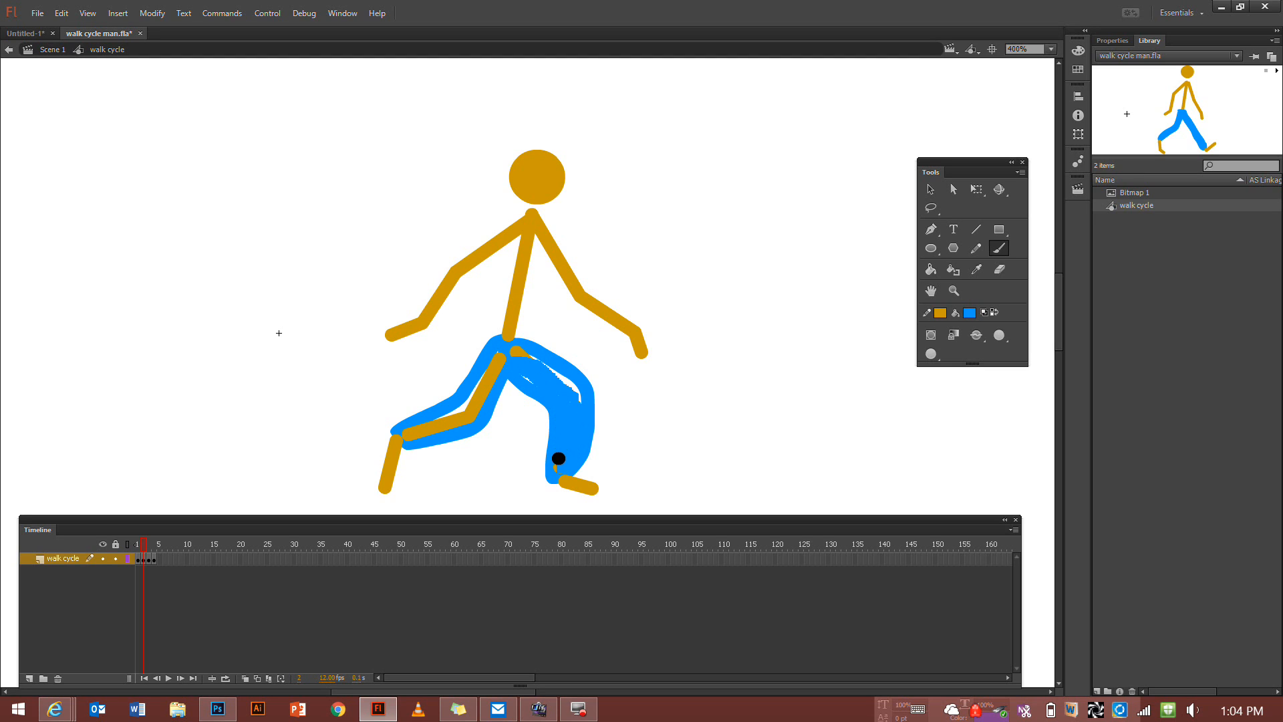
{"action": "mouse_move", "coordinate": [578, 412]}
{"action": "left_mouse_down"}
{"action": "mouse_move", "coordinate": [512, 348]}
{"action": "mouse_move", "coordinate": [581, 388]}
{"action": "mouse_move", "coordinate": [541, 389]}
{"action": "mouse_move", "coordinate": [502, 349]}
{"action": "mouse_move", "coordinate": [465, 416]}
{"action": "mouse_move", "coordinate": [495, 351]}
{"action": "mouse_move", "coordinate": [477, 410]}
{"action": "mouse_move", "coordinate": [406, 431]}
{"action": "mouse_move", "coordinate": [447, 427]}
{"action": "mouse_move", "coordinate": [478, 396]}
{"action": "left_mouse_up"}
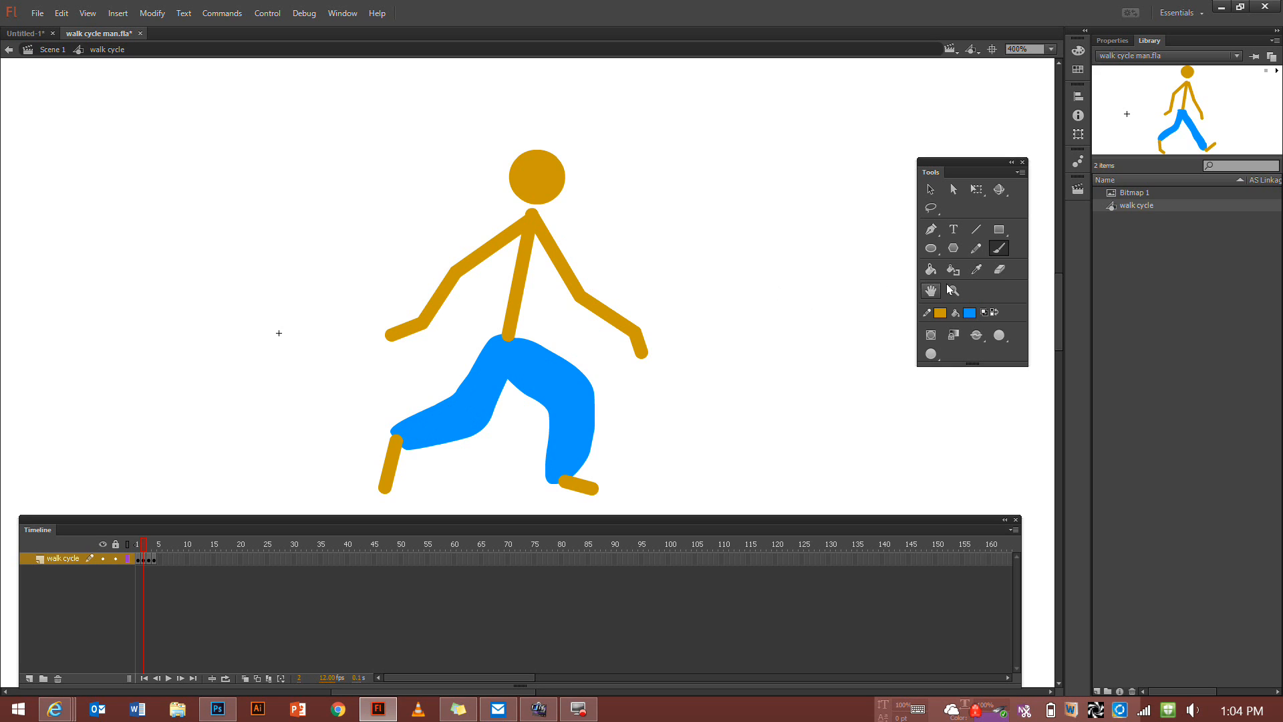
Slim the trousers on frame 2 by erasing along the front leg's edges and the rear leg's upper edge
{"action": "left_click", "coordinate": [999, 269]}
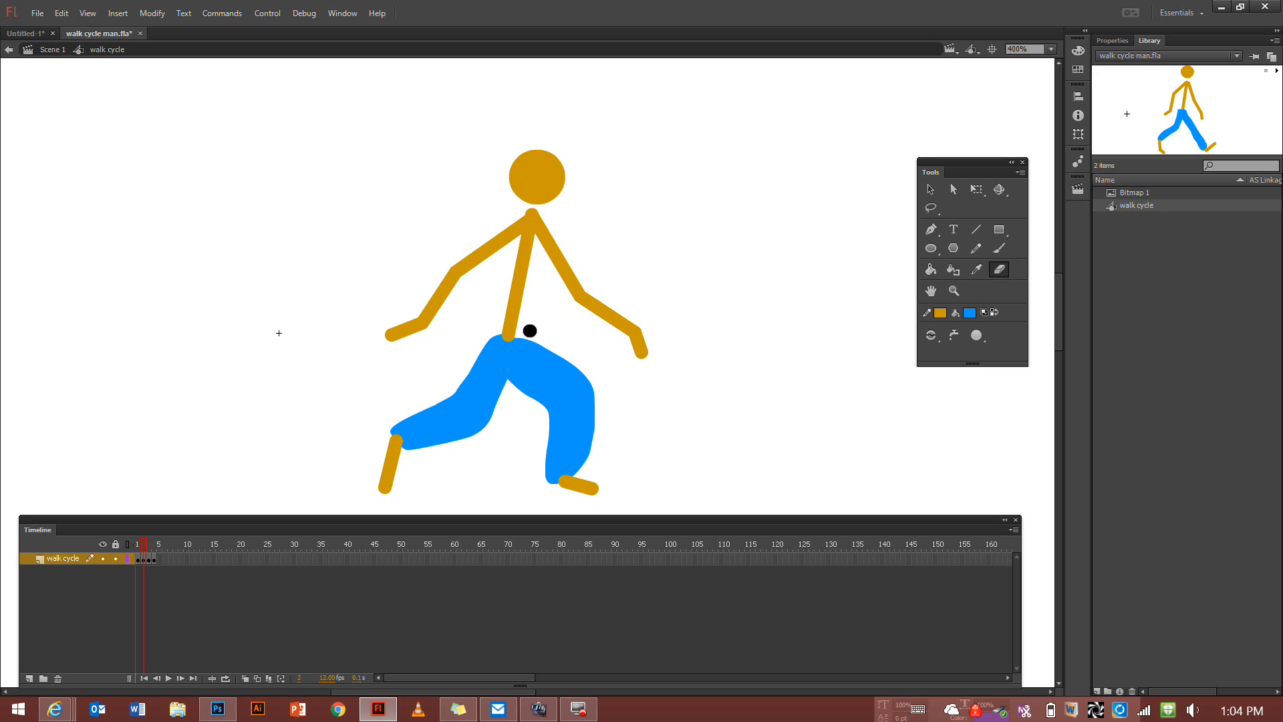
{"action": "mouse_move", "coordinate": [530, 330]}
{"action": "left_mouse_down"}
{"action": "mouse_move", "coordinate": [587, 378]}
{"action": "mouse_move", "coordinate": [594, 423]}
{"action": "mouse_move", "coordinate": [590, 449]}
{"action": "mouse_move", "coordinate": [587, 389]}
{"action": "mouse_move", "coordinate": [519, 387]}
{"action": "mouse_move", "coordinate": [536, 404]}
{"action": "mouse_move", "coordinate": [512, 387]}
{"action": "mouse_move", "coordinate": [543, 405]}
{"action": "mouse_move", "coordinate": [543, 477]}
{"action": "left_mouse_up"}
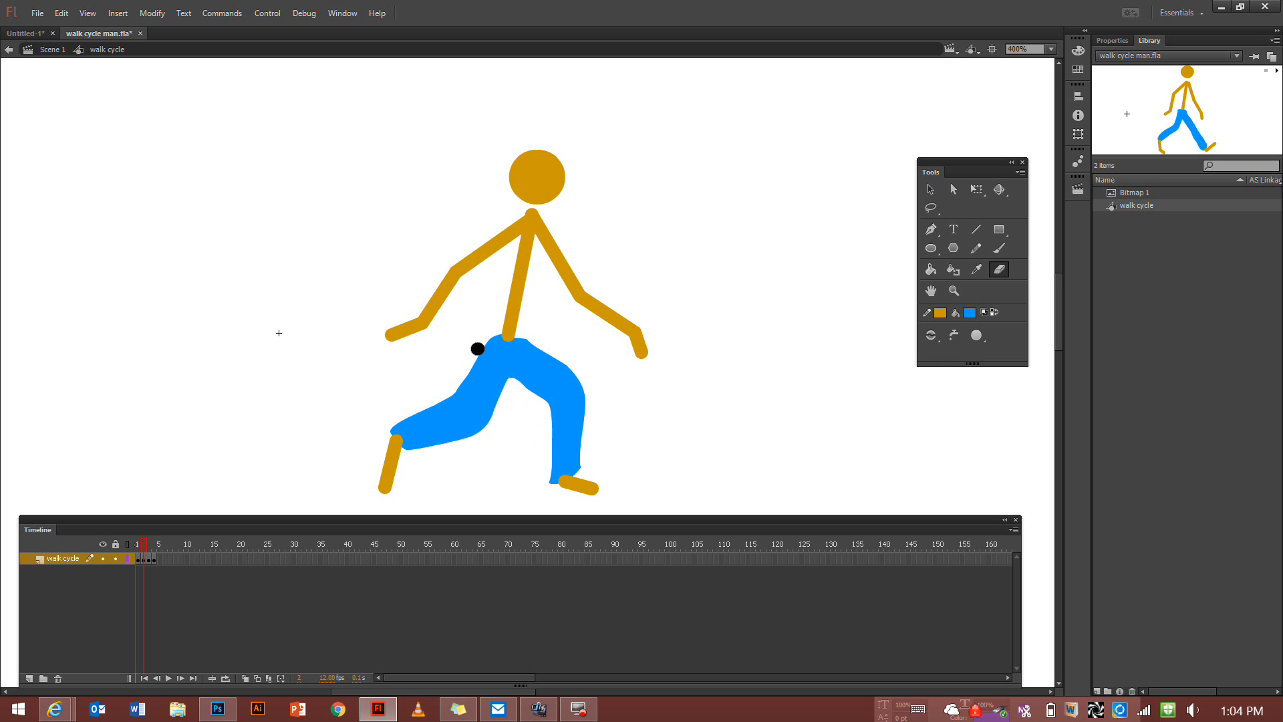
{"action": "mouse_move", "coordinate": [478, 347]}
{"action": "left_mouse_down"}
{"action": "mouse_move", "coordinate": [464, 382]}
{"action": "mouse_move", "coordinate": [419, 402]}
{"action": "left_mouse_up"}
Paint blue trousers over the raised leg and the standing leg on frame 3
{"action": "left_click", "coordinate": [150, 558]}
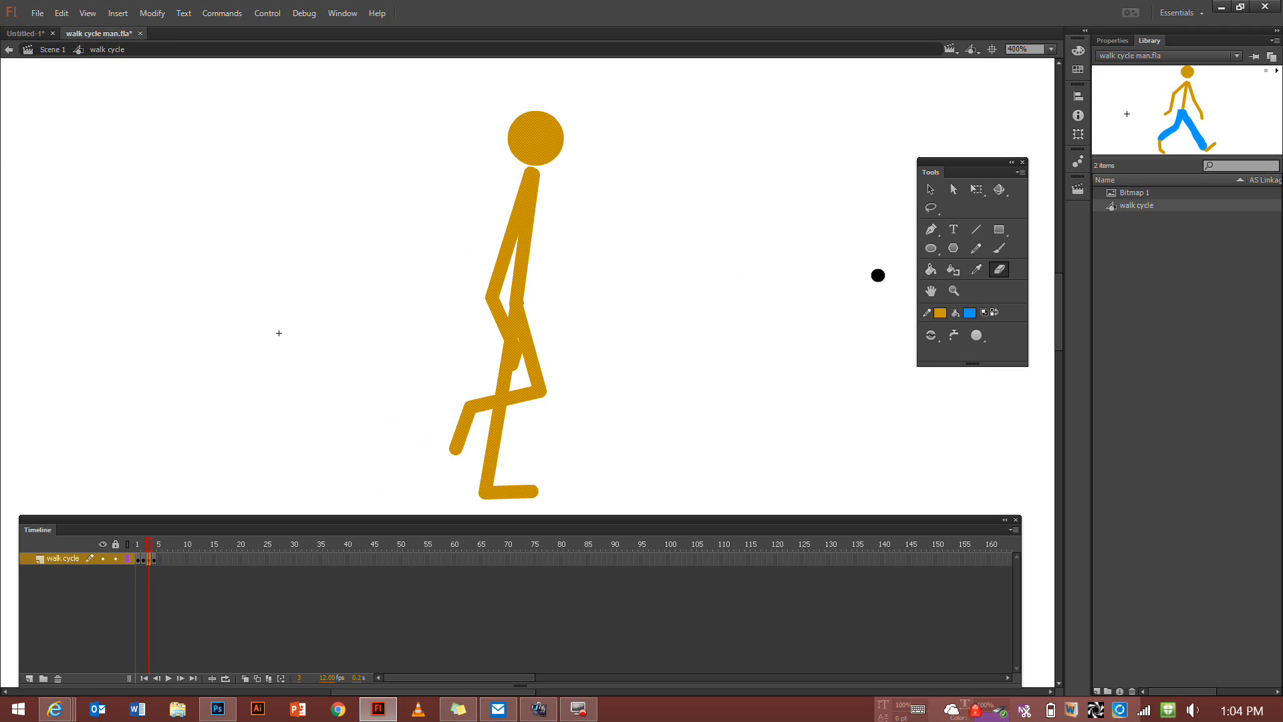
{"action": "left_click", "coordinate": [999, 248]}
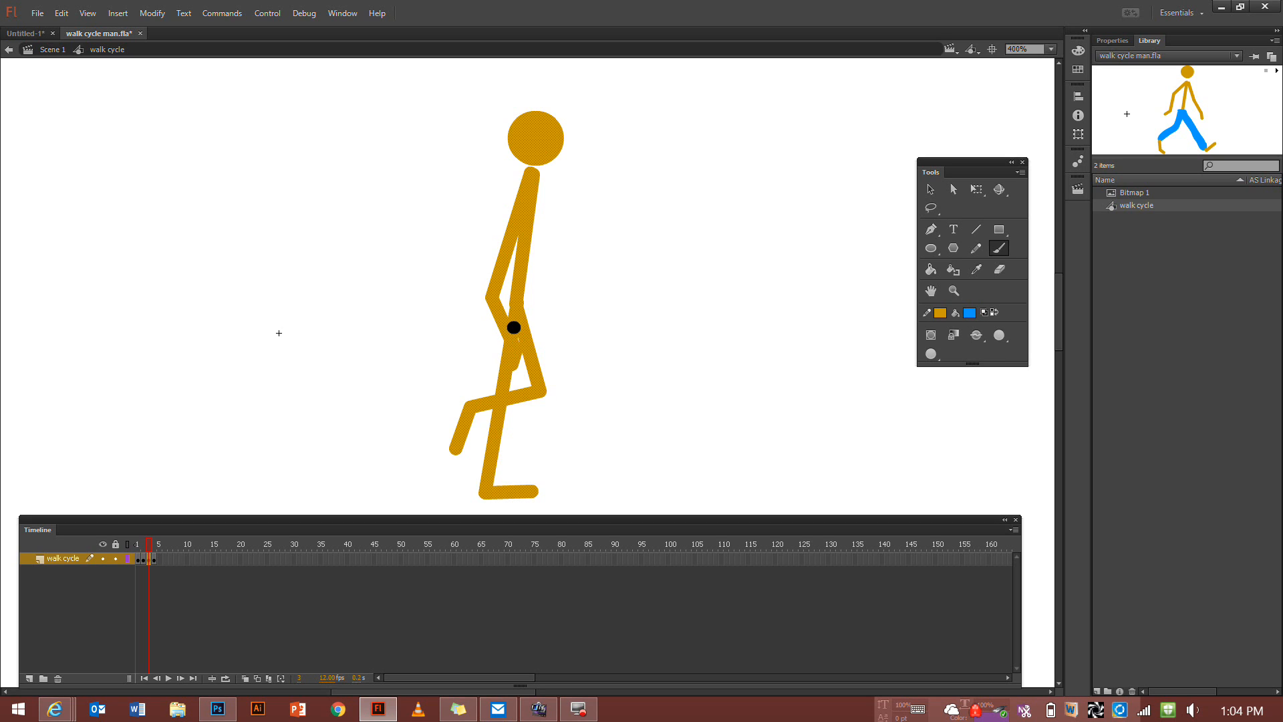
{"action": "mouse_move", "coordinate": [519, 305]}
{"action": "left_mouse_down"}
{"action": "mouse_move", "coordinate": [542, 392]}
{"action": "mouse_move", "coordinate": [473, 403]}
{"action": "mouse_move", "coordinate": [518, 383]}
{"action": "mouse_move", "coordinate": [511, 311]}
{"action": "mouse_move", "coordinate": [531, 387]}
{"action": "mouse_move", "coordinate": [485, 398]}
{"action": "mouse_move", "coordinate": [525, 373]}
{"action": "left_mouse_up"}
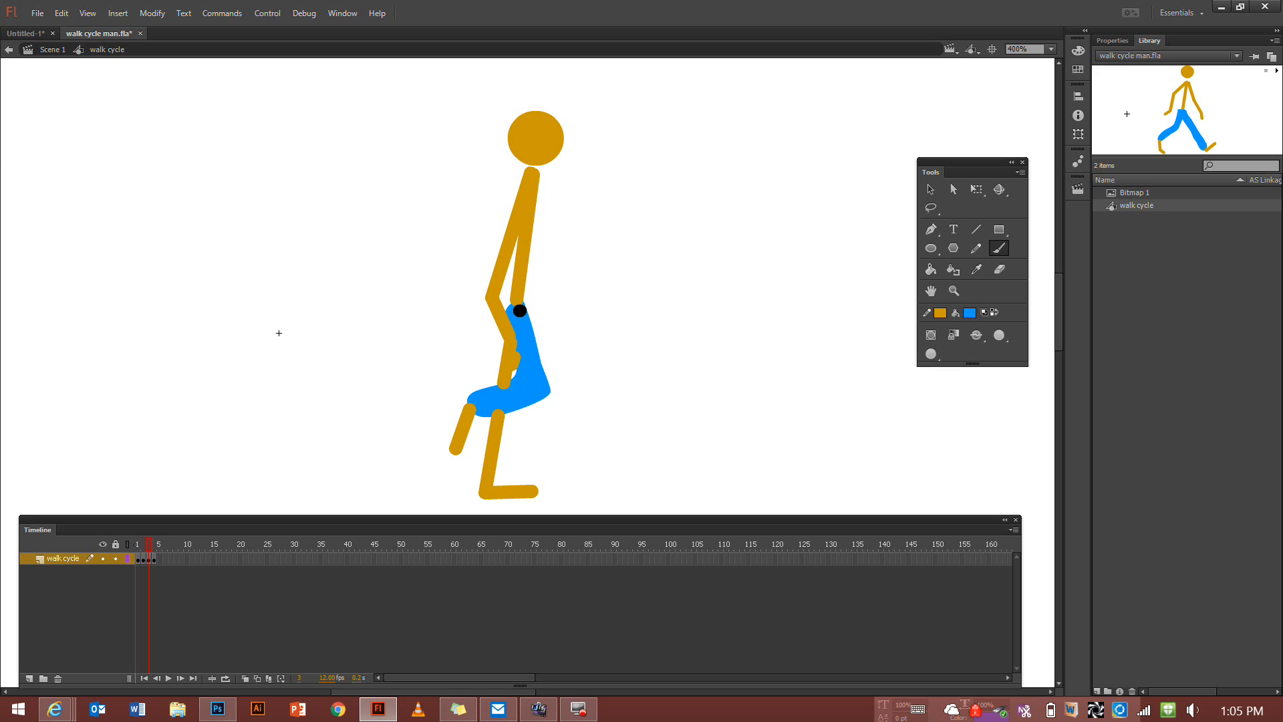
{"action": "mouse_move", "coordinate": [512, 313]}
{"action": "left_mouse_down"}
{"action": "mouse_move", "coordinate": [483, 493]}
{"action": "mouse_move", "coordinate": [514, 306]}
{"action": "mouse_move", "coordinate": [513, 379]}
{"action": "mouse_move", "coordinate": [513, 352]}
{"action": "mouse_move", "coordinate": [488, 481]}
{"action": "mouse_move", "coordinate": [516, 306]}
{"action": "left_mouse_up"}
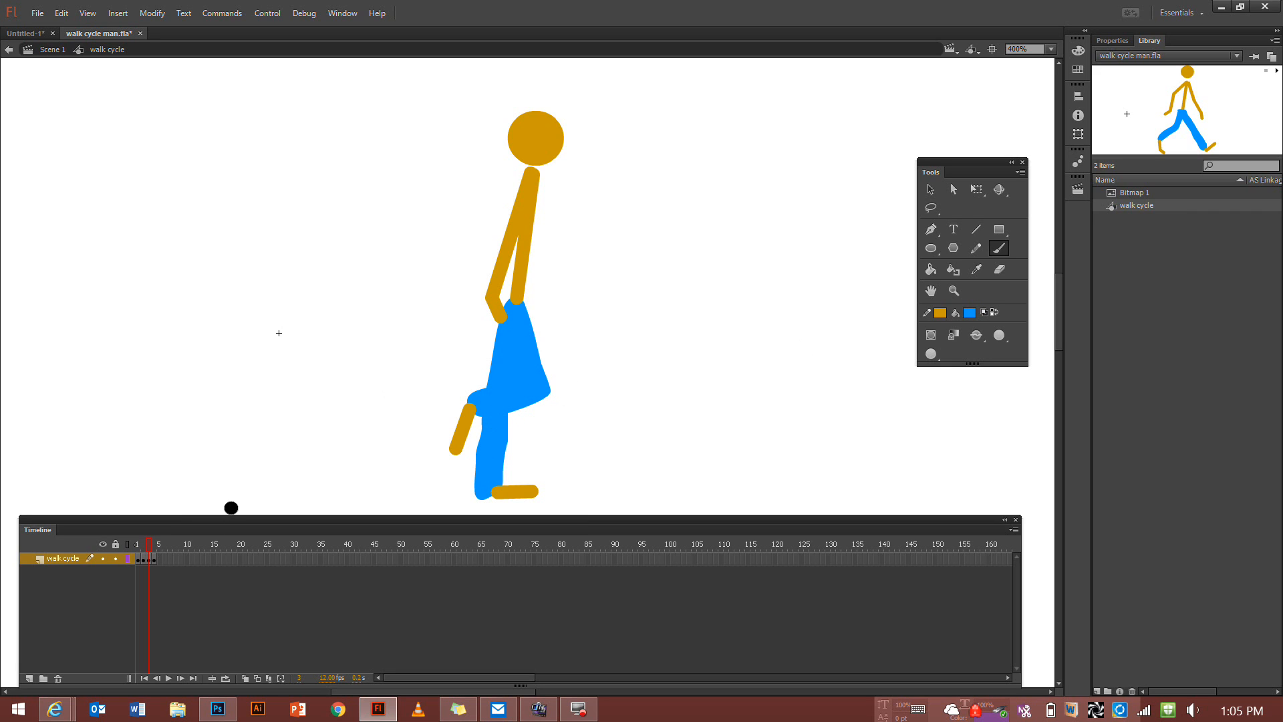
Paint blue trousers over both legs on frame 4, leaving only the feet uncovered
{"action": "left_click", "coordinate": [152, 560]}
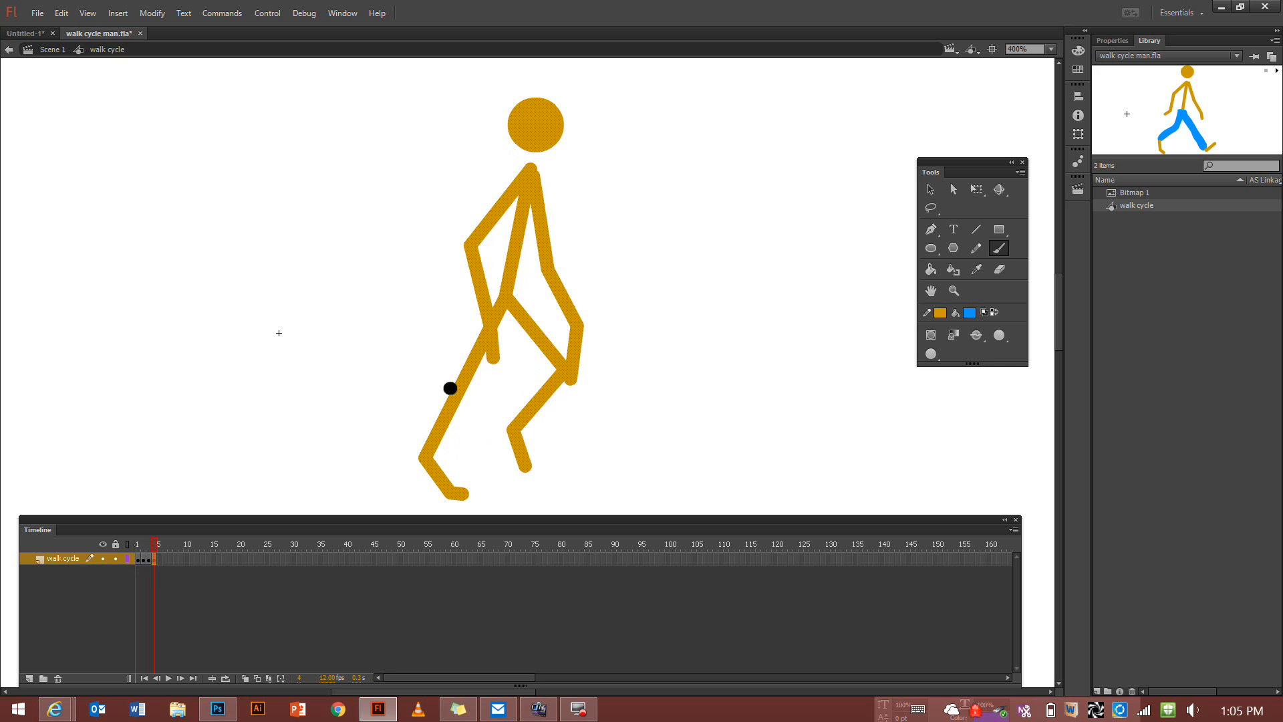
{"action": "mouse_move", "coordinate": [508, 318]}
{"action": "left_mouse_down"}
{"action": "mouse_move", "coordinate": [436, 462]}
{"action": "mouse_move", "coordinate": [415, 449]}
{"action": "mouse_move", "coordinate": [493, 302]}
{"action": "mouse_move", "coordinate": [550, 329]}
{"action": "mouse_move", "coordinate": [571, 380]}
{"action": "mouse_move", "coordinate": [533, 427]}
{"action": "mouse_move", "coordinate": [502, 433]}
{"action": "mouse_move", "coordinate": [549, 363]}
{"action": "mouse_move", "coordinate": [511, 317]}
{"action": "mouse_move", "coordinate": [567, 370]}
{"action": "mouse_move", "coordinate": [524, 314]}
{"action": "mouse_move", "coordinate": [564, 373]}
{"action": "mouse_move", "coordinate": [515, 425]}
{"action": "mouse_move", "coordinate": [548, 367]}
{"action": "mouse_move", "coordinate": [519, 420]}
{"action": "mouse_move", "coordinate": [559, 377]}
{"action": "mouse_move", "coordinate": [503, 313]}
{"action": "mouse_move", "coordinate": [433, 449]}
{"action": "mouse_move", "coordinate": [495, 307]}
{"action": "mouse_move", "coordinate": [438, 447]}
{"action": "mouse_move", "coordinate": [452, 374]}
{"action": "mouse_move", "coordinate": [439, 445]}
{"action": "left_mouse_up"}
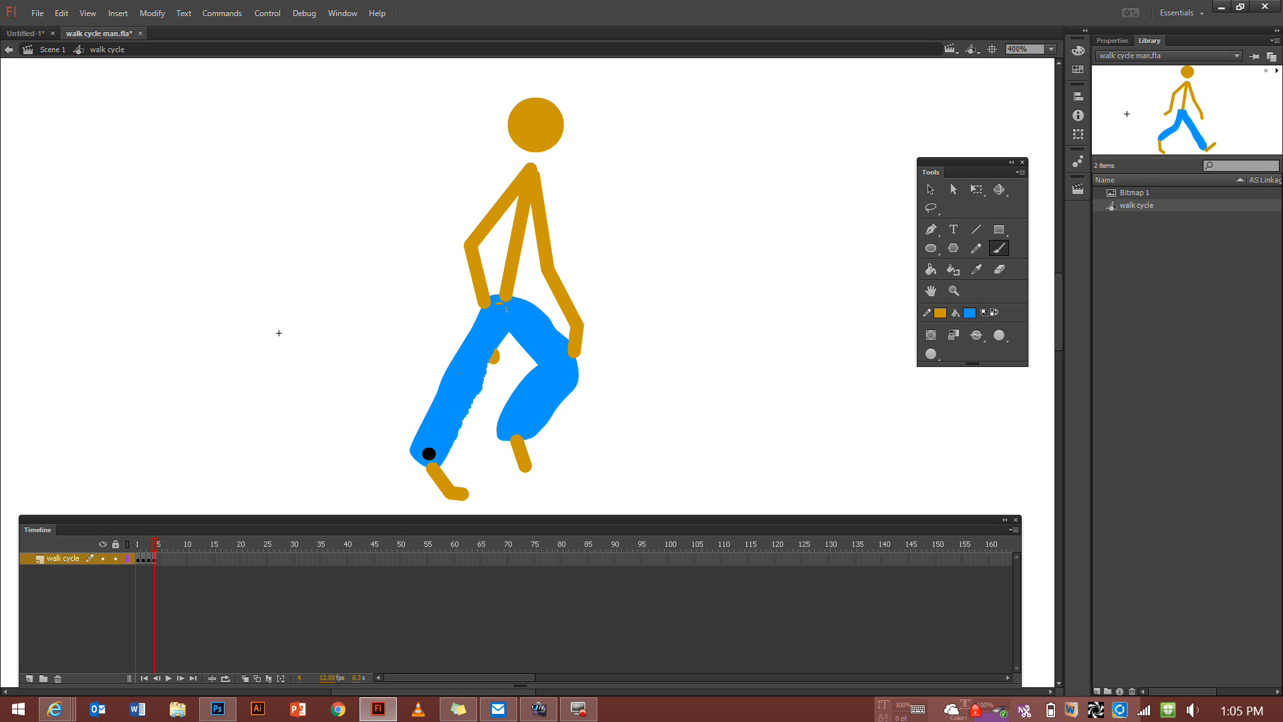
Turn on timeline looping over frames 1 to 4, play the walk cycle from frame 1 and pause it
{"action": "left_click", "coordinate": [139, 561]}
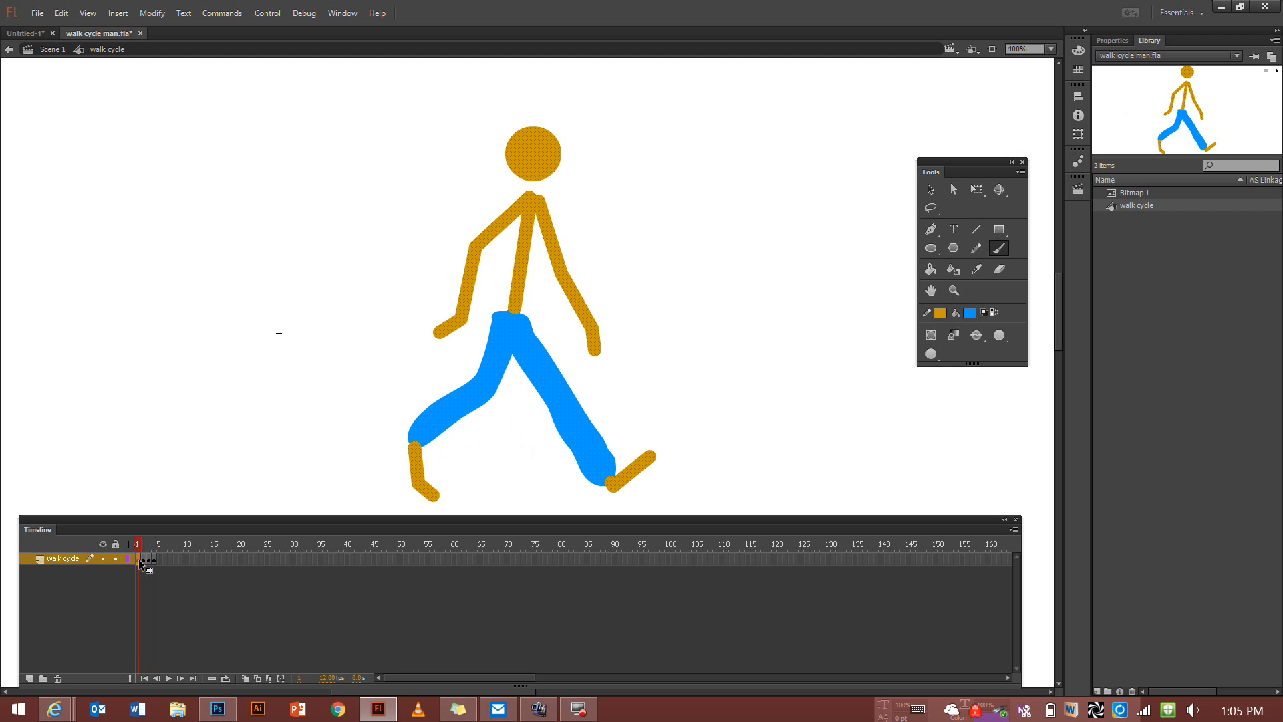
{"action": "left_click", "coordinate": [226, 677]}
{"action": "left_click", "coordinate": [169, 678]}
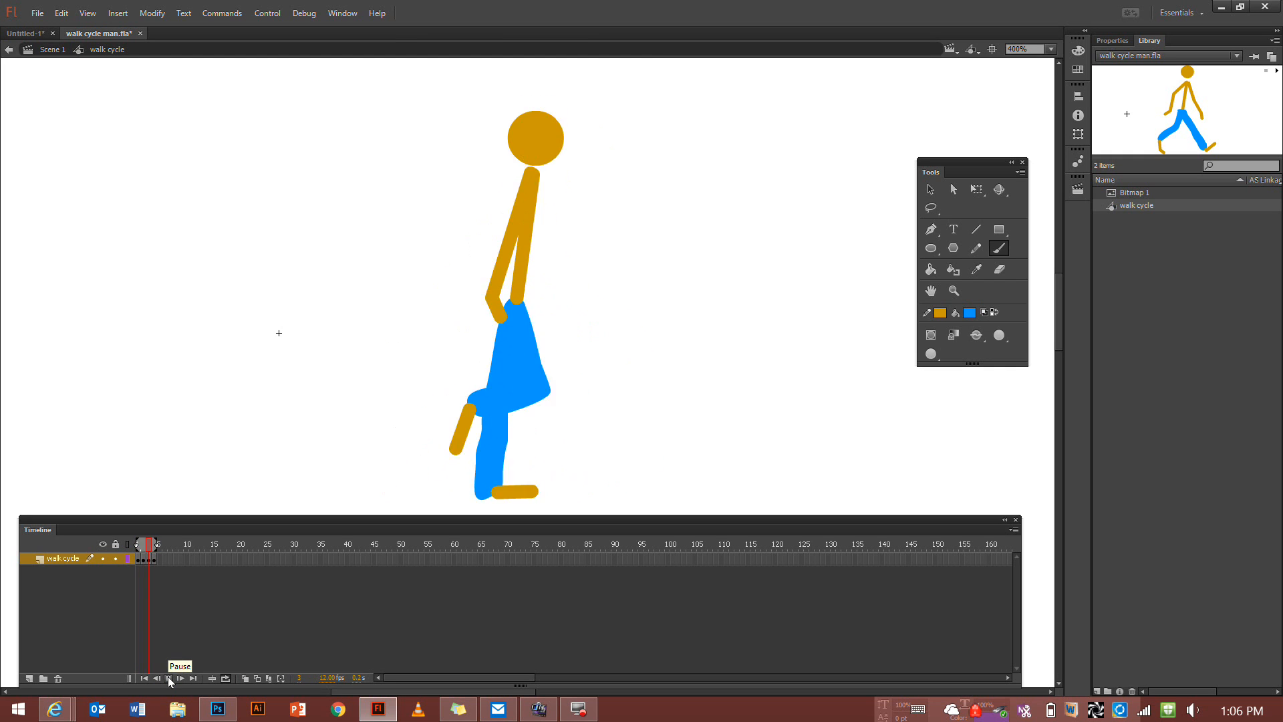
{"action": "left_click", "coordinate": [169, 679]}
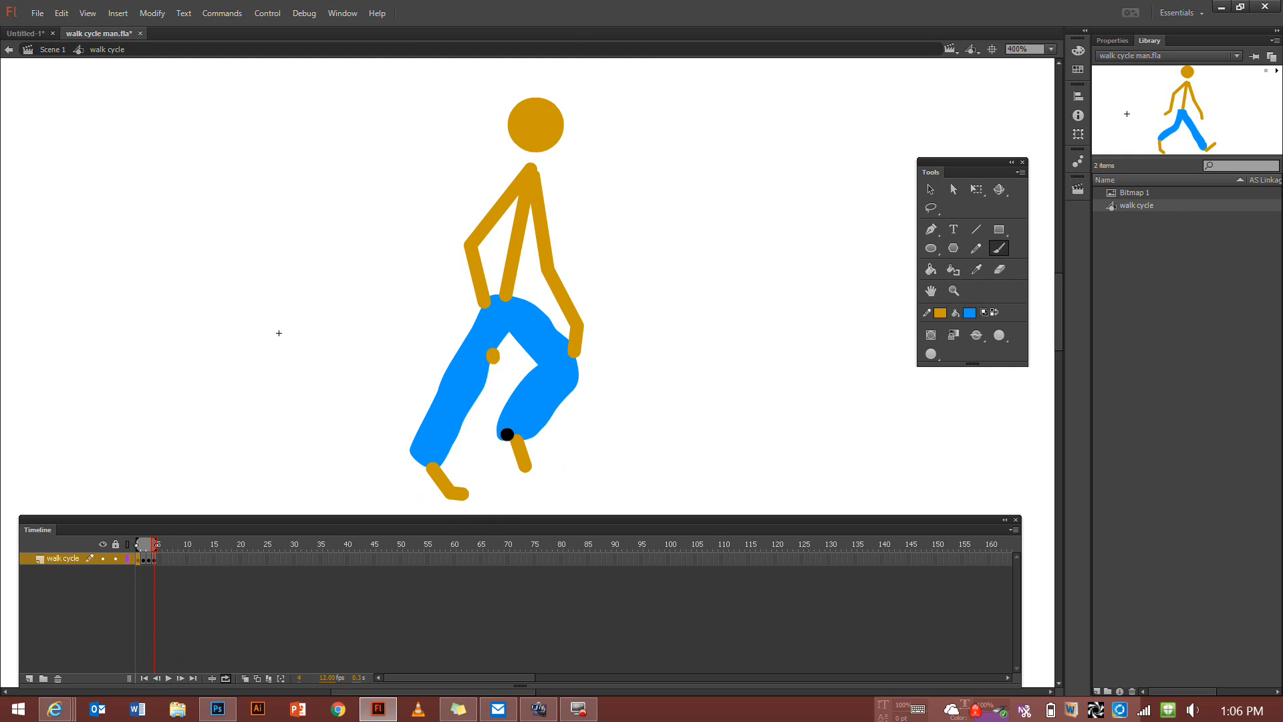
Set the fill to pale yellow #FFFFCC with nothing selected and brush shoes over both feet on frame 1
{"action": "left_click", "coordinate": [139, 559]}
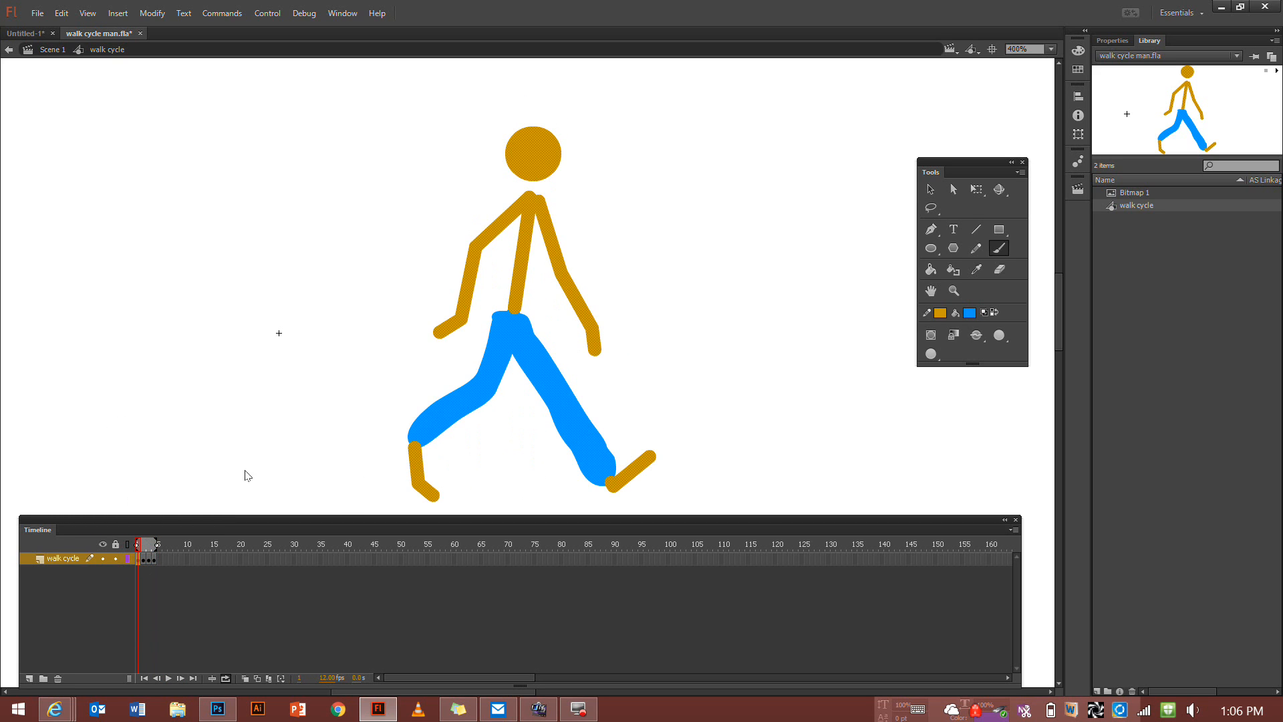
{"action": "left_click", "coordinate": [929, 190]}
{"action": "left_click", "coordinate": [725, 122]}
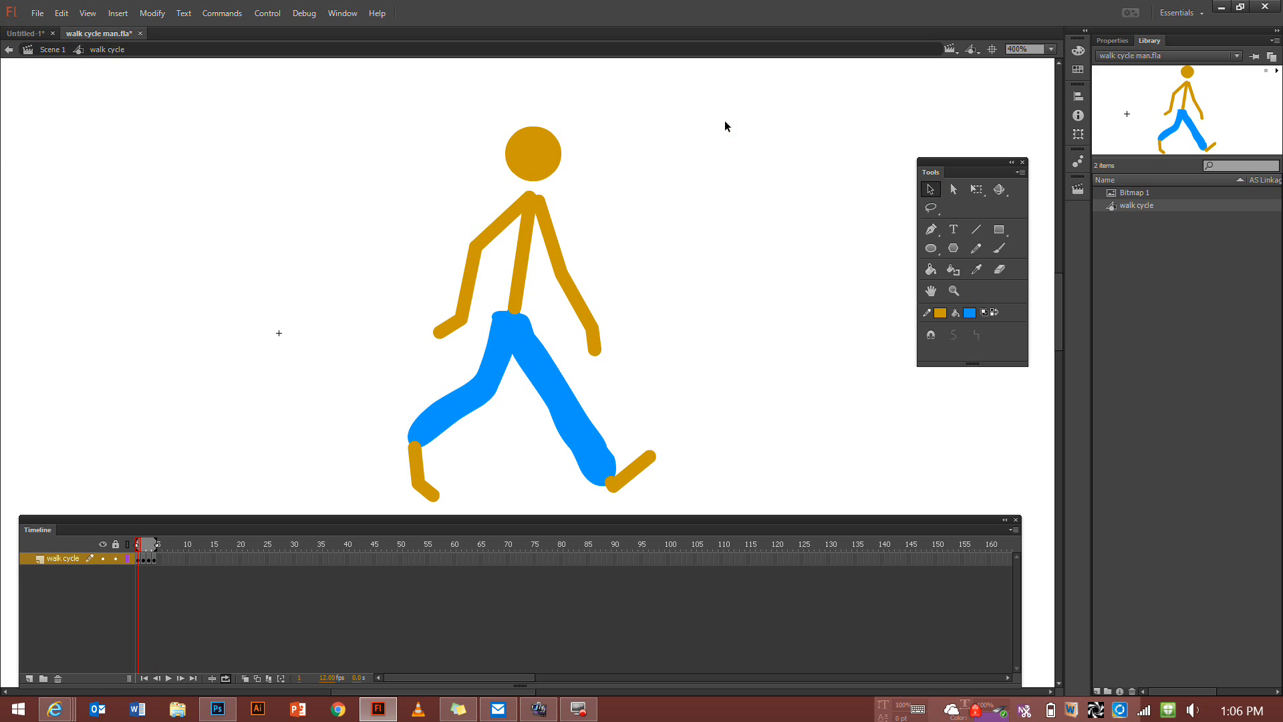
{"action": "left_click", "coordinate": [970, 313]}
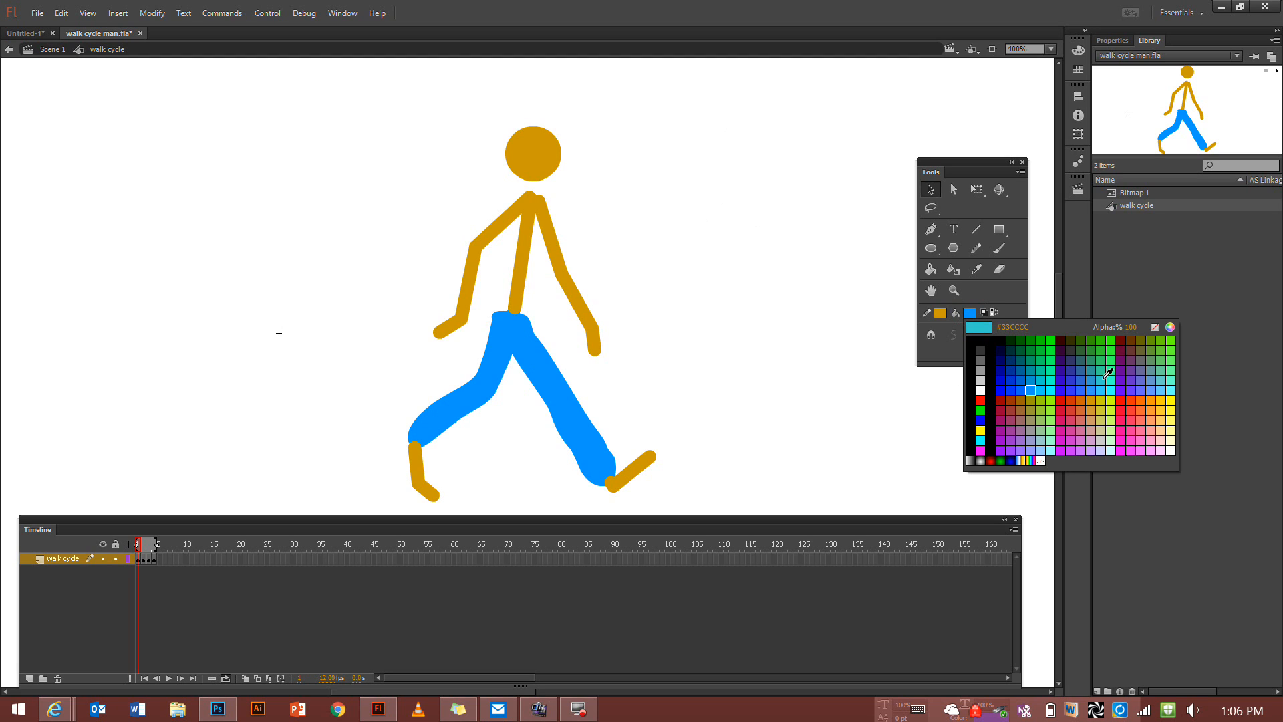
{"action": "left_click", "coordinate": [1170, 440]}
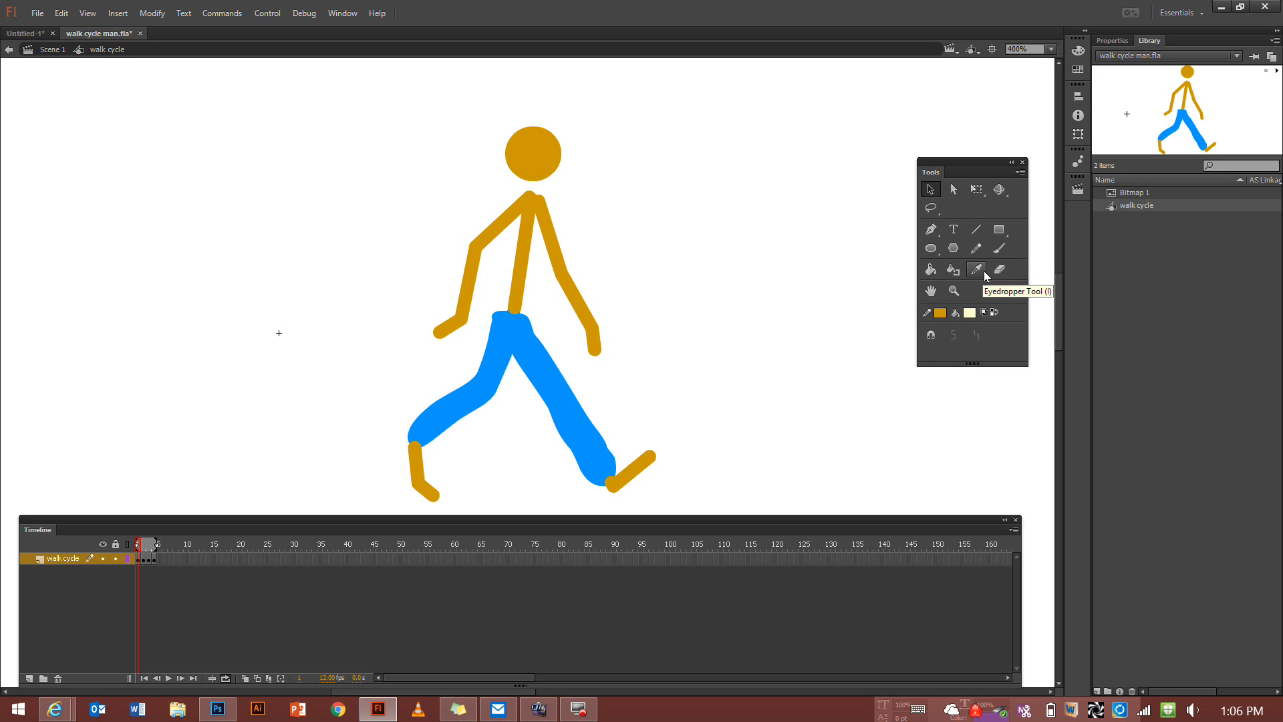
{"action": "left_click", "coordinate": [999, 250]}
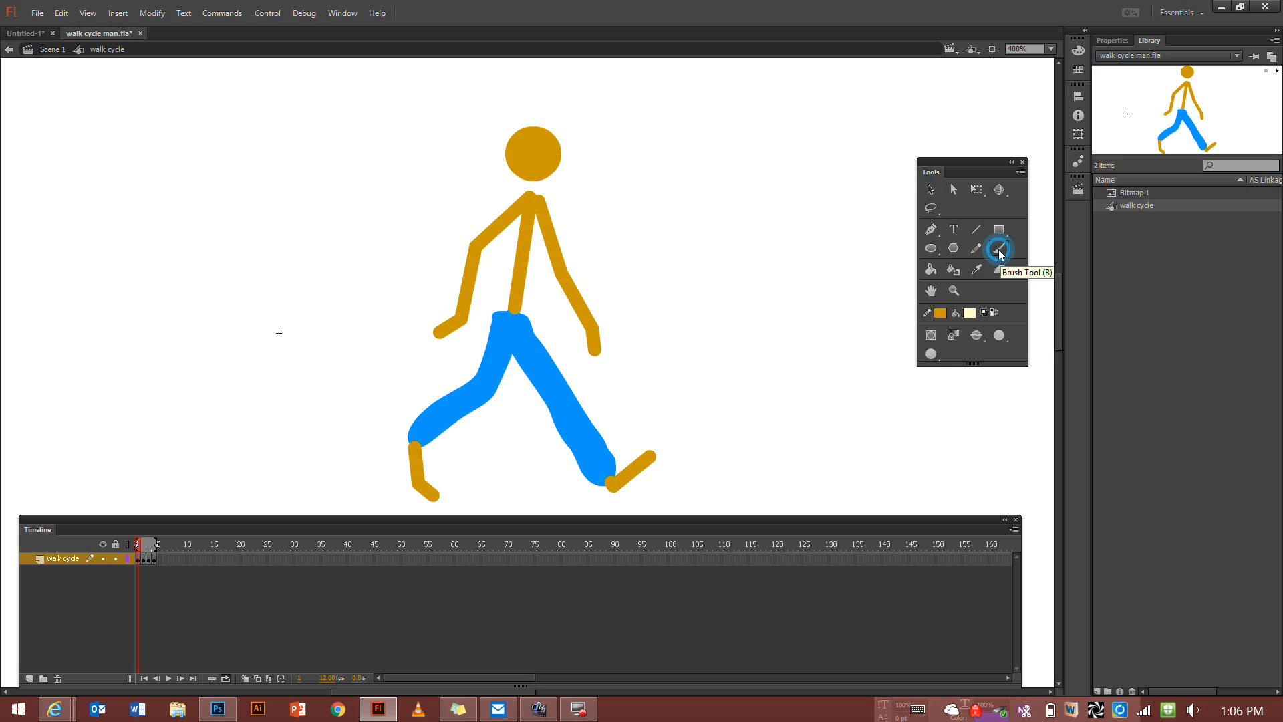
{"action": "mouse_move", "coordinate": [608, 486]}
{"action": "left_mouse_down"}
{"action": "mouse_move", "coordinate": [659, 455]}
{"action": "mouse_move", "coordinate": [608, 482]}
{"action": "mouse_move", "coordinate": [645, 461]}
{"action": "mouse_move", "coordinate": [617, 477]}
{"action": "left_mouse_up"}
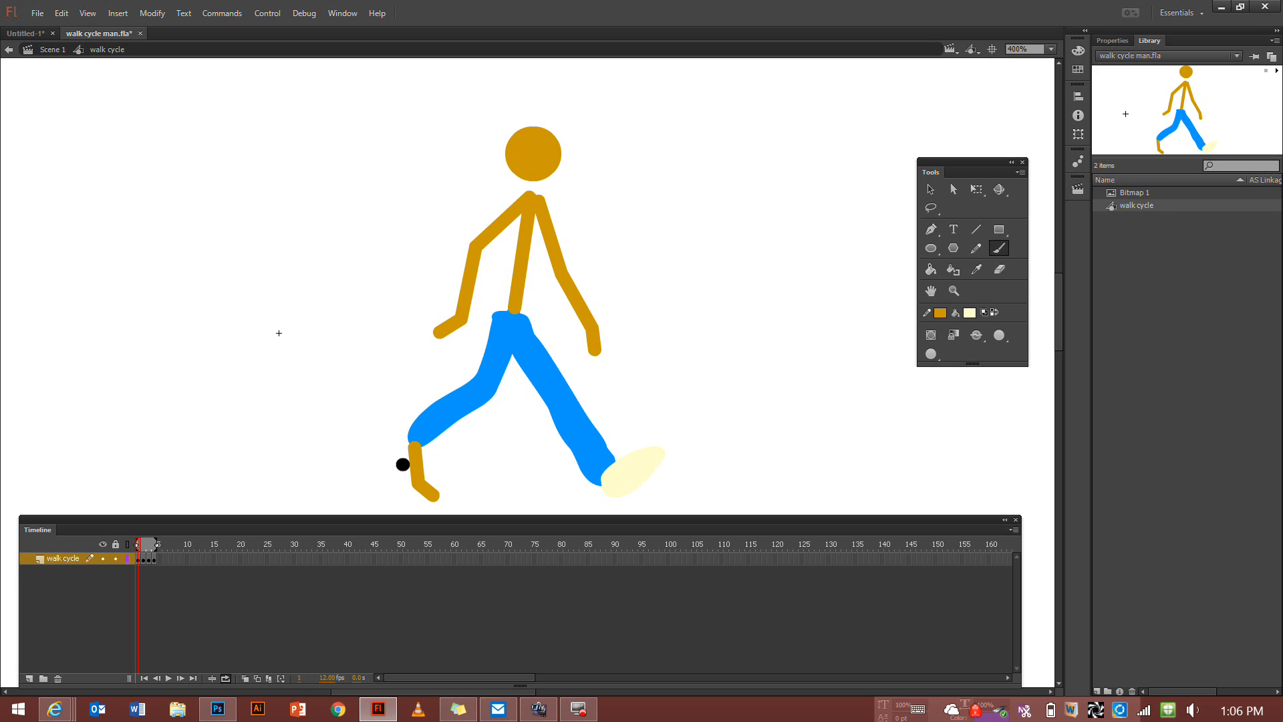
{"action": "mouse_move", "coordinate": [409, 446]}
{"action": "left_mouse_down"}
{"action": "mouse_move", "coordinate": [409, 490]}
{"action": "mouse_move", "coordinate": [435, 498]}
{"action": "mouse_move", "coordinate": [417, 447]}
{"action": "mouse_move", "coordinate": [413, 484]}
{"action": "mouse_move", "coordinate": [435, 496]}
{"action": "left_mouse_up"}
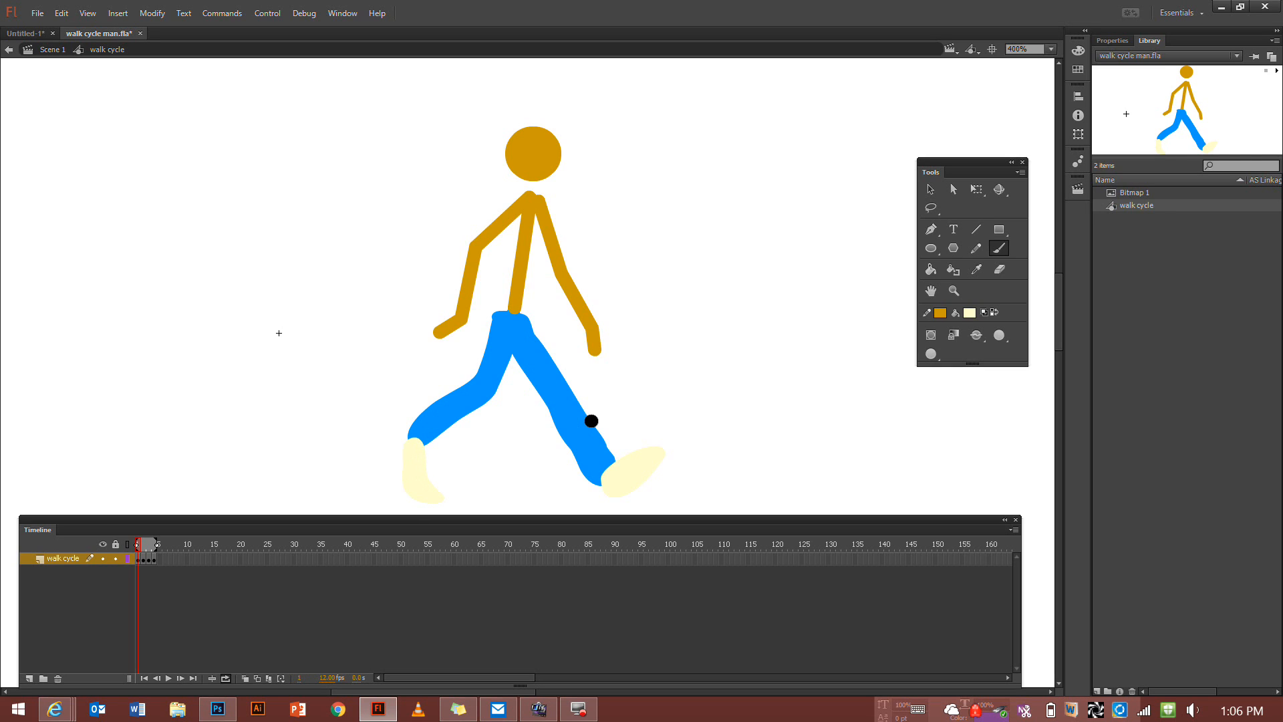
Brush pale yellow shoes over the rear and front feet on frame 2
{"action": "left_click", "coordinate": [144, 560]}
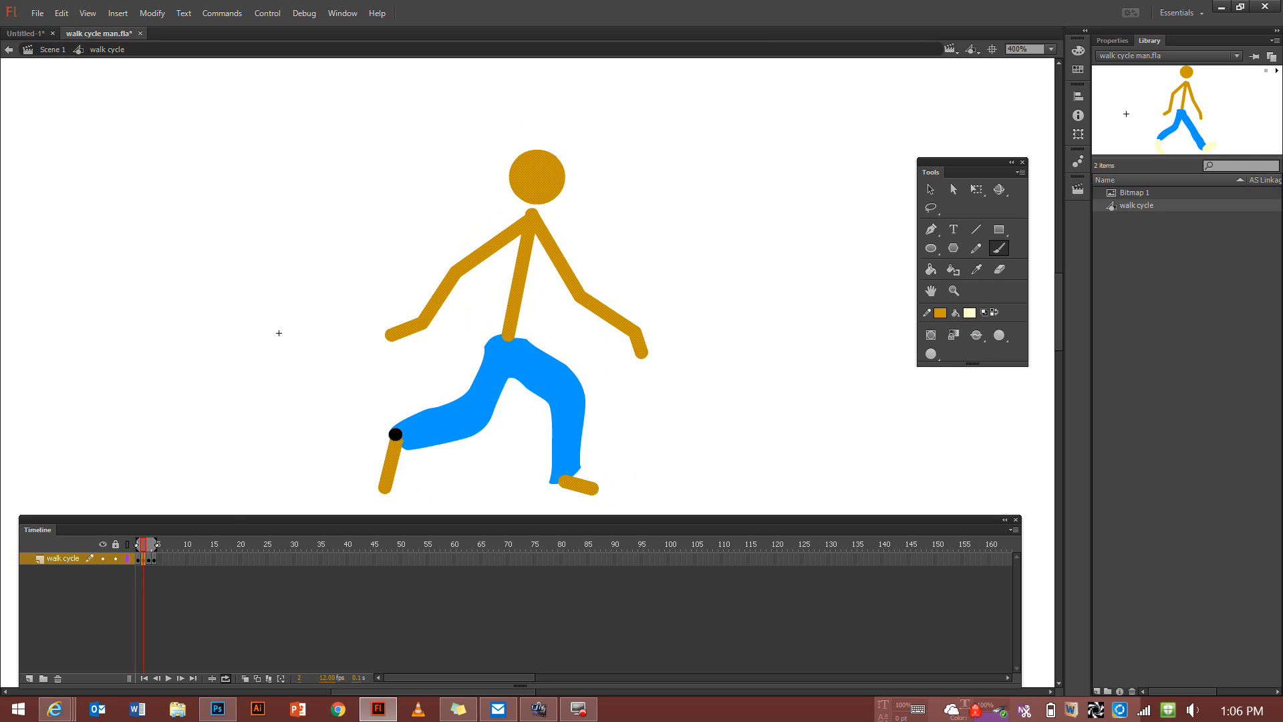
{"action": "mouse_move", "coordinate": [395, 434]}
{"action": "left_mouse_down"}
{"action": "mouse_move", "coordinate": [381, 483]}
{"action": "mouse_move", "coordinate": [402, 444]}
{"action": "mouse_move", "coordinate": [381, 481]}
{"action": "mouse_move", "coordinate": [393, 479]}
{"action": "left_mouse_up"}
{"action": "left_click", "coordinate": [528, 486]}
{"action": "mouse_move", "coordinate": [560, 482]}
{"action": "left_mouse_down"}
{"action": "mouse_move", "coordinate": [611, 485]}
{"action": "mouse_move", "coordinate": [566, 479]}
{"action": "mouse_move", "coordinate": [599, 480]}
{"action": "mouse_move", "coordinate": [560, 476]}
{"action": "left_mouse_up"}
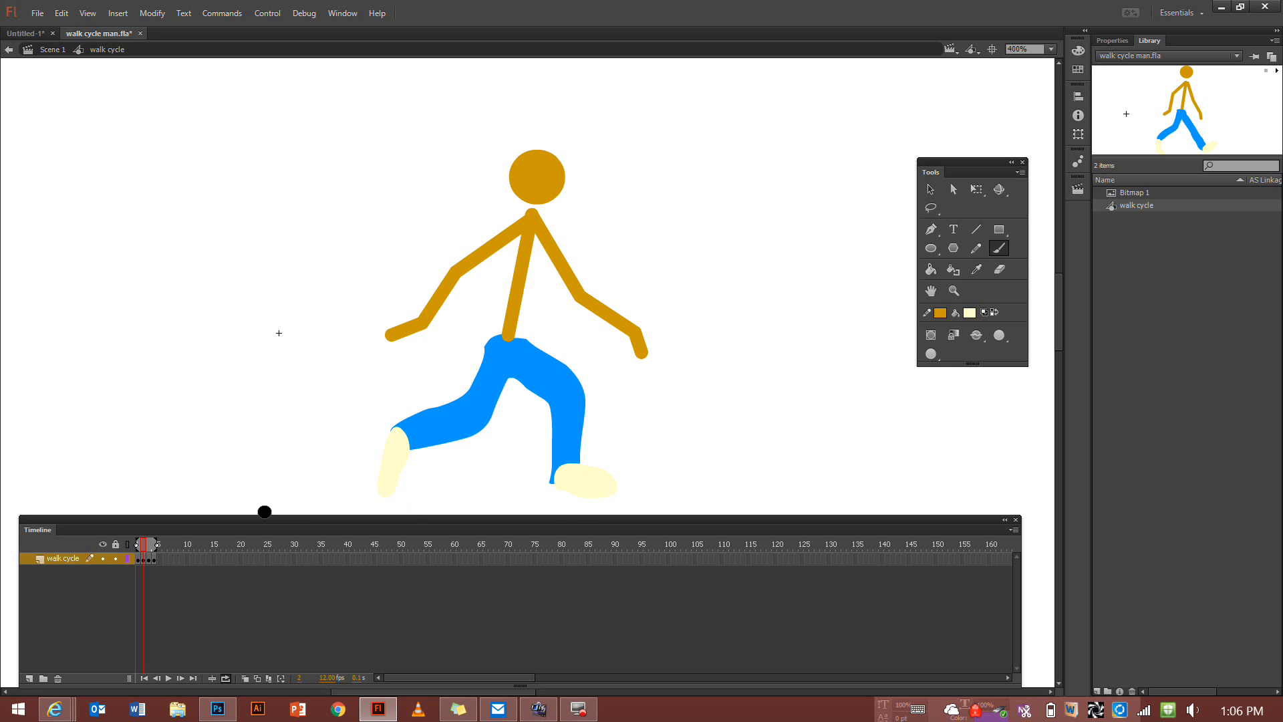
Brush pale yellow shoes over the raised foot and the standing foot on frame 3
{"action": "left_click", "coordinate": [149, 560]}
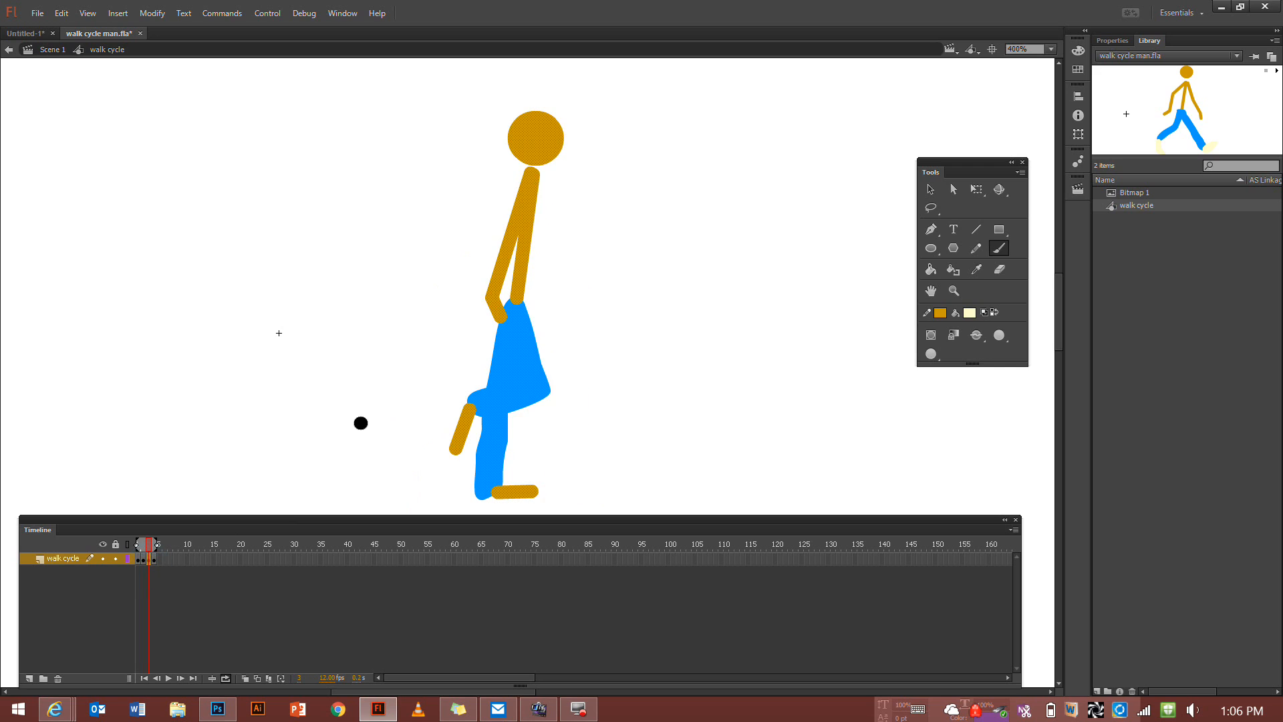
{"action": "mouse_move", "coordinate": [469, 401]}
{"action": "left_mouse_down"}
{"action": "mouse_move", "coordinate": [452, 447]}
{"action": "mouse_move", "coordinate": [474, 409]}
{"action": "mouse_move", "coordinate": [465, 423]}
{"action": "left_mouse_up"}
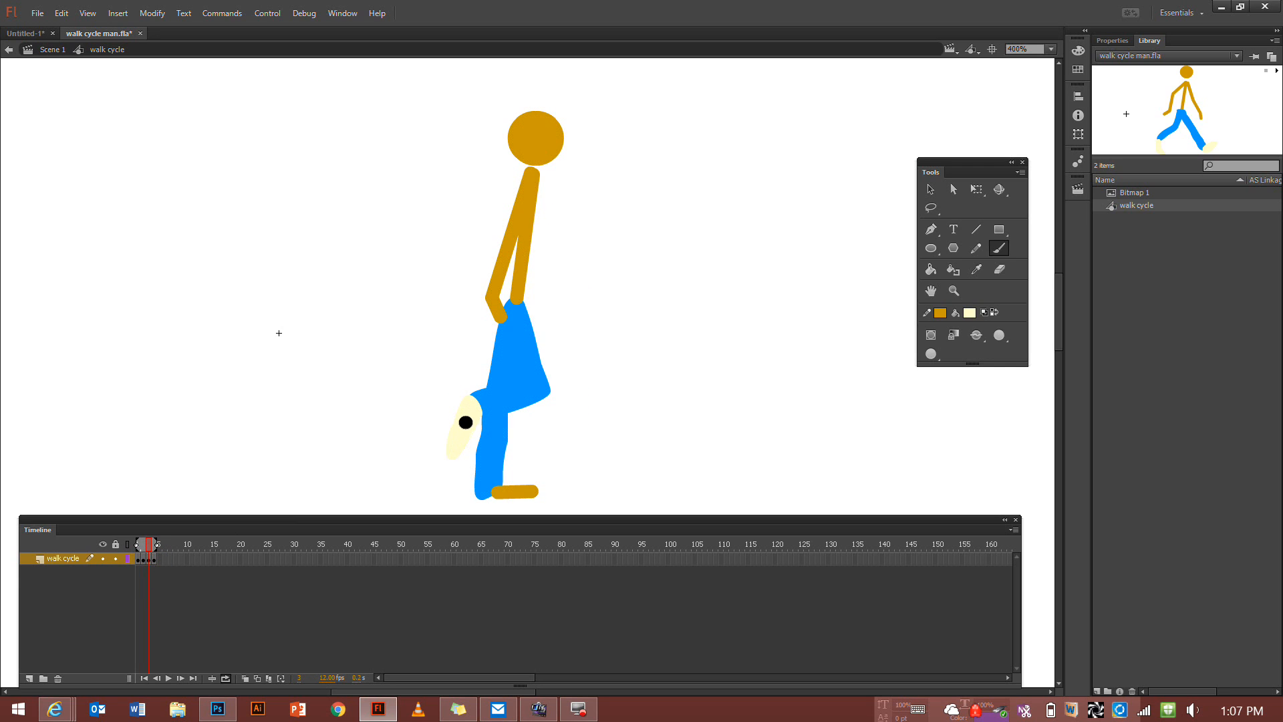
{"action": "mouse_move", "coordinate": [495, 495]}
{"action": "left_mouse_down"}
{"action": "mouse_move", "coordinate": [541, 491]}
{"action": "mouse_move", "coordinate": [491, 496]}
{"action": "mouse_move", "coordinate": [534, 487]}
{"action": "mouse_move", "coordinate": [506, 488]}
{"action": "left_mouse_up"}
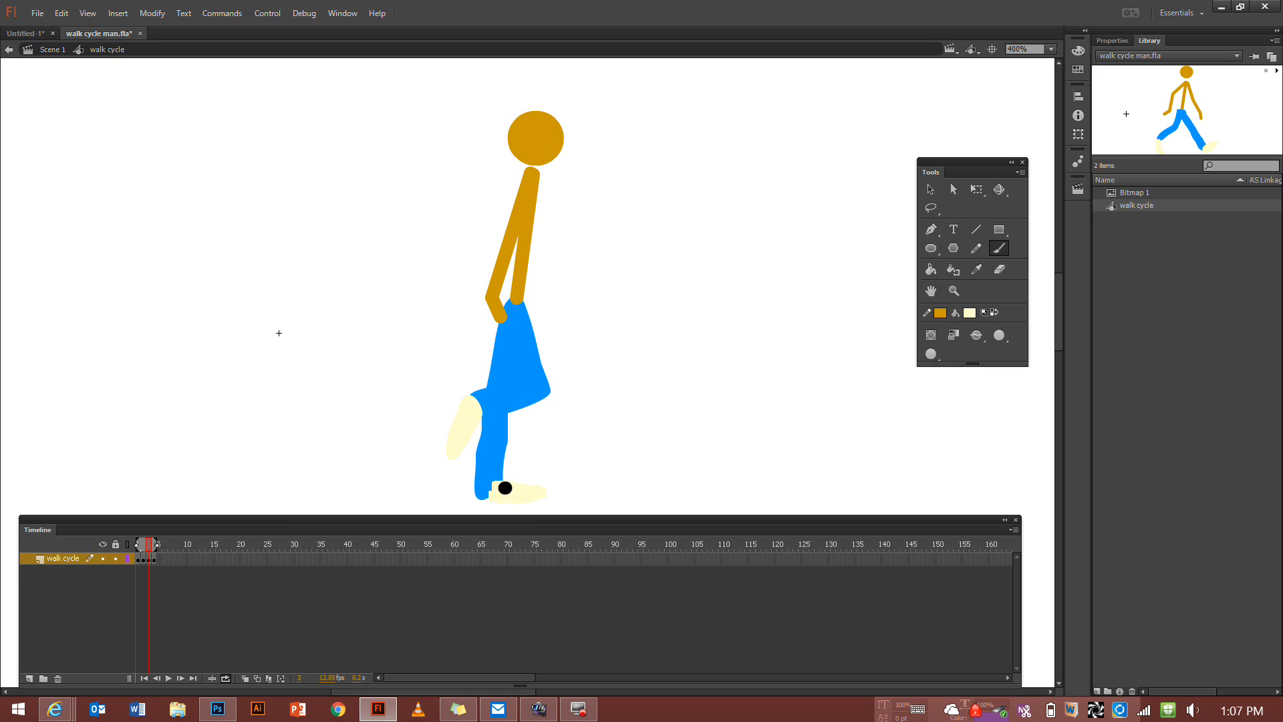
Brush pale yellow shoes over both feet on frame 4
{"action": "left_click", "coordinate": [154, 559]}
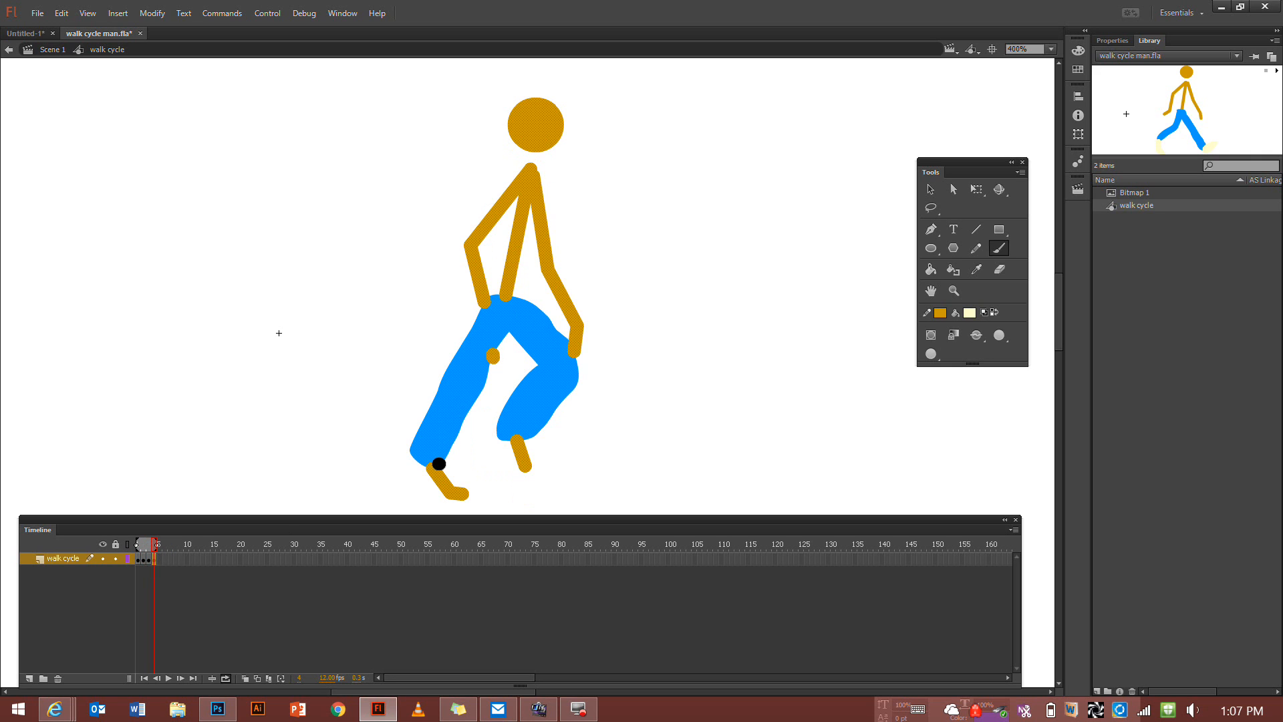
{"action": "left_click_drag", "start_coordinate": [439, 463], "coordinate": [446, 495]}
{"action": "left_click_drag", "start_coordinate": [418, 467], "coordinate": [438, 471]}
{"action": "mouse_move", "coordinate": [509, 439]}
{"action": "left_mouse_down"}
{"action": "mouse_move", "coordinate": [528, 472]}
{"action": "mouse_move", "coordinate": [510, 430]}
{"action": "mouse_move", "coordinate": [521, 461]}
{"action": "left_mouse_up"}
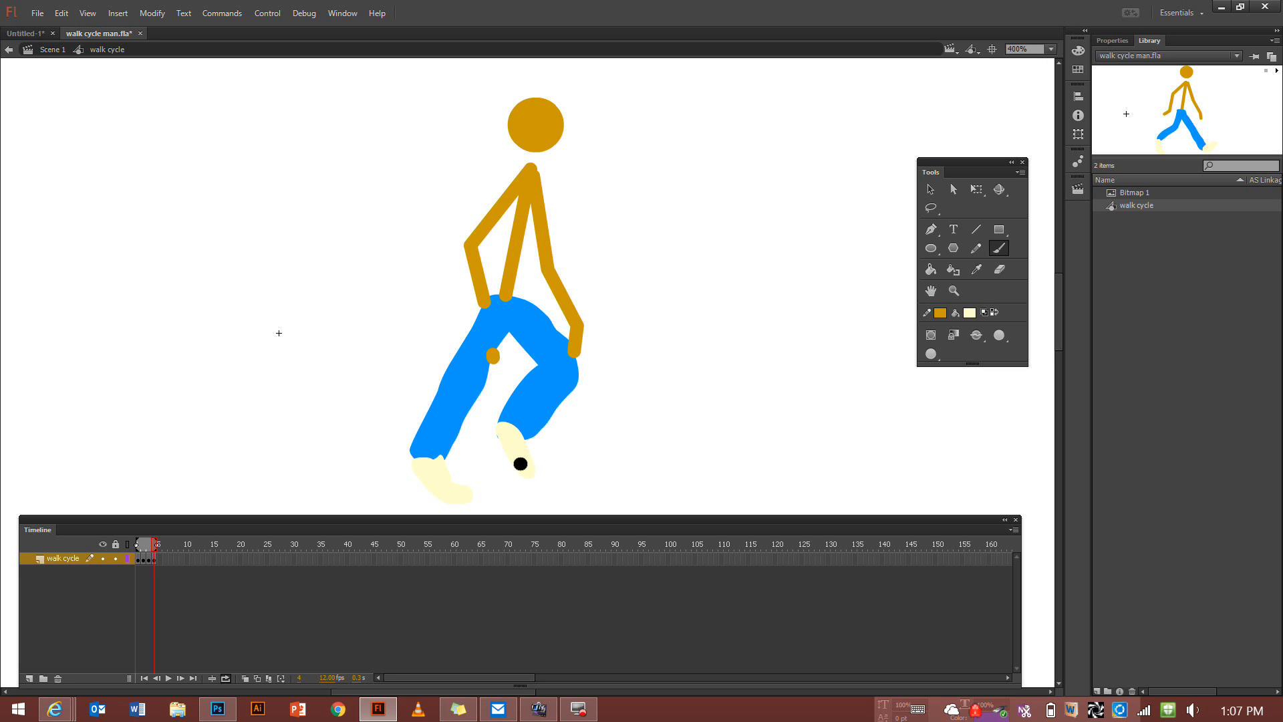
{"action": "left_click", "coordinate": [140, 560]}
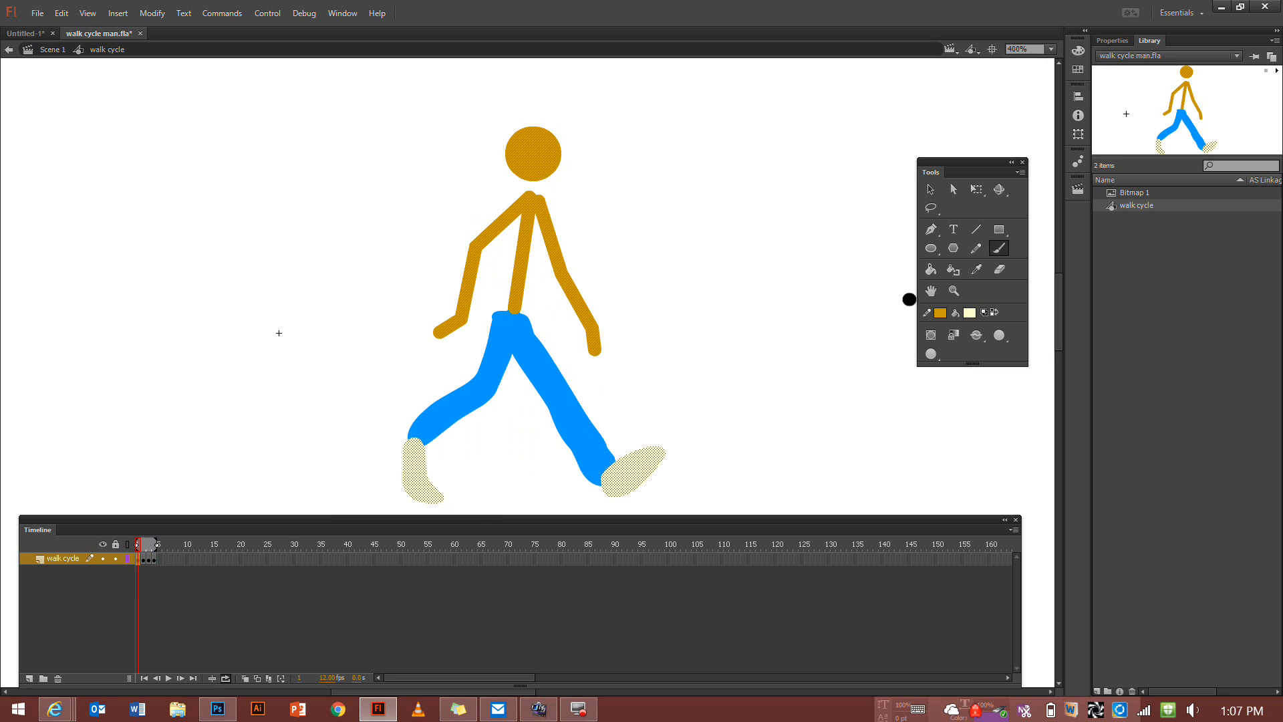
{"action": "left_click", "coordinate": [968, 314]}
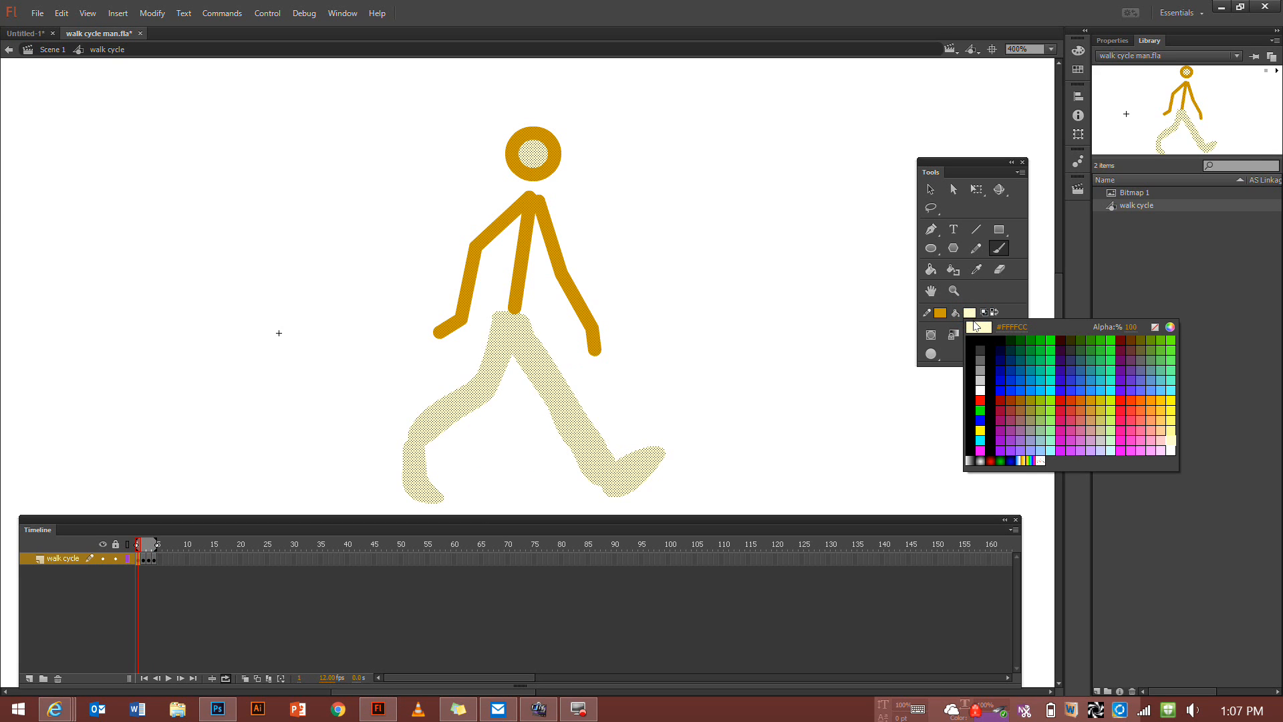
{"action": "left_click", "coordinate": [976, 325]}
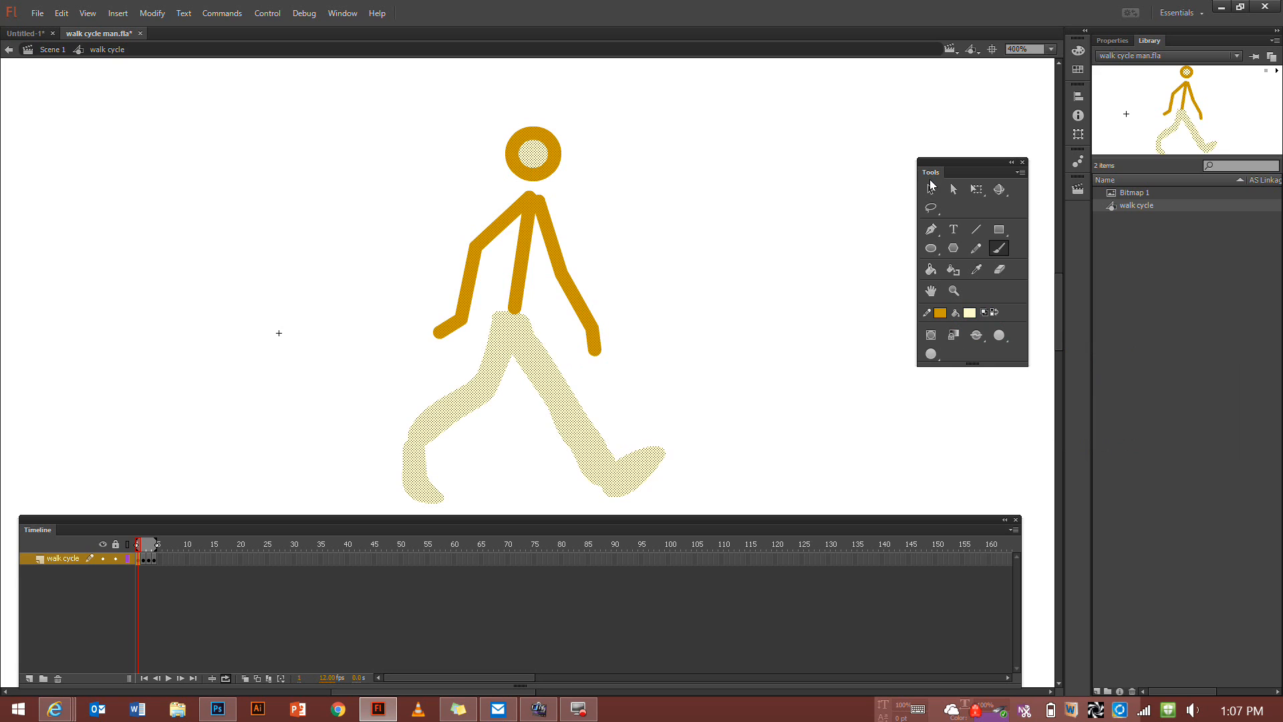
{"action": "key", "text": "ctrl+z"}
{"action": "left_click", "coordinate": [785, 128]}
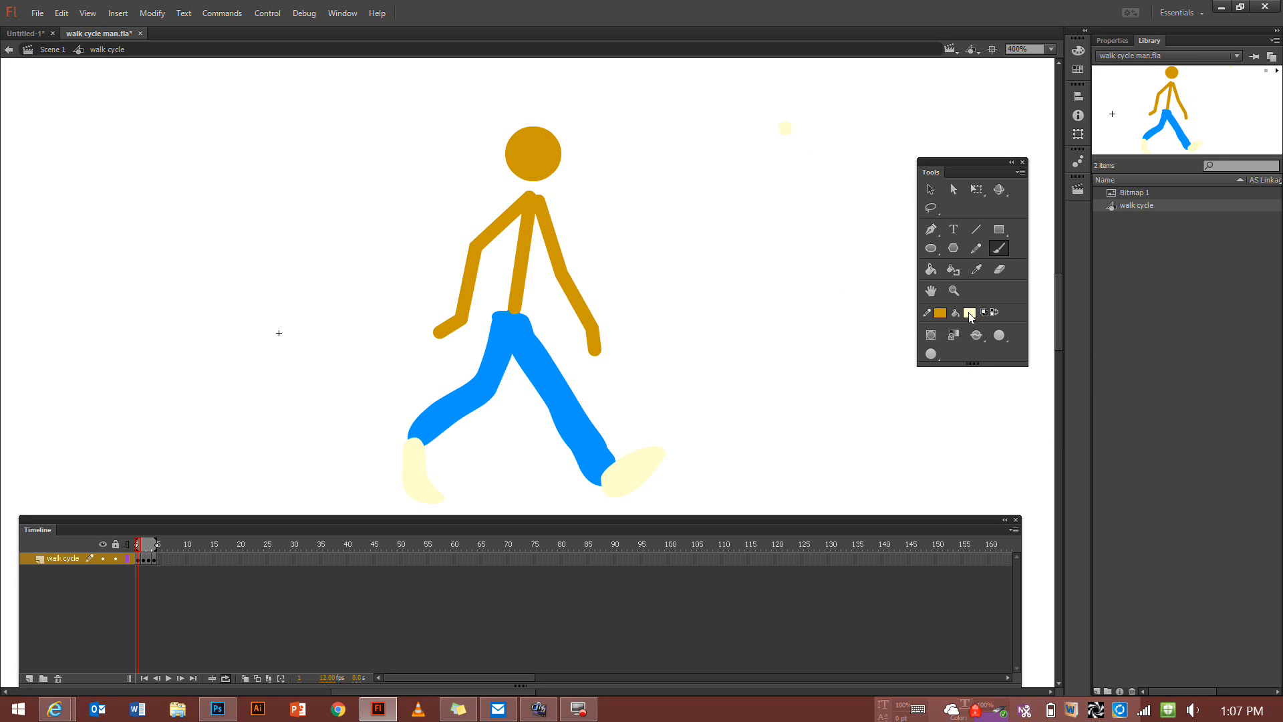
Set the fill to green, shrink the brush and paint a small curved mark on each shoe on frame 1
{"action": "left_click", "coordinate": [969, 314]}
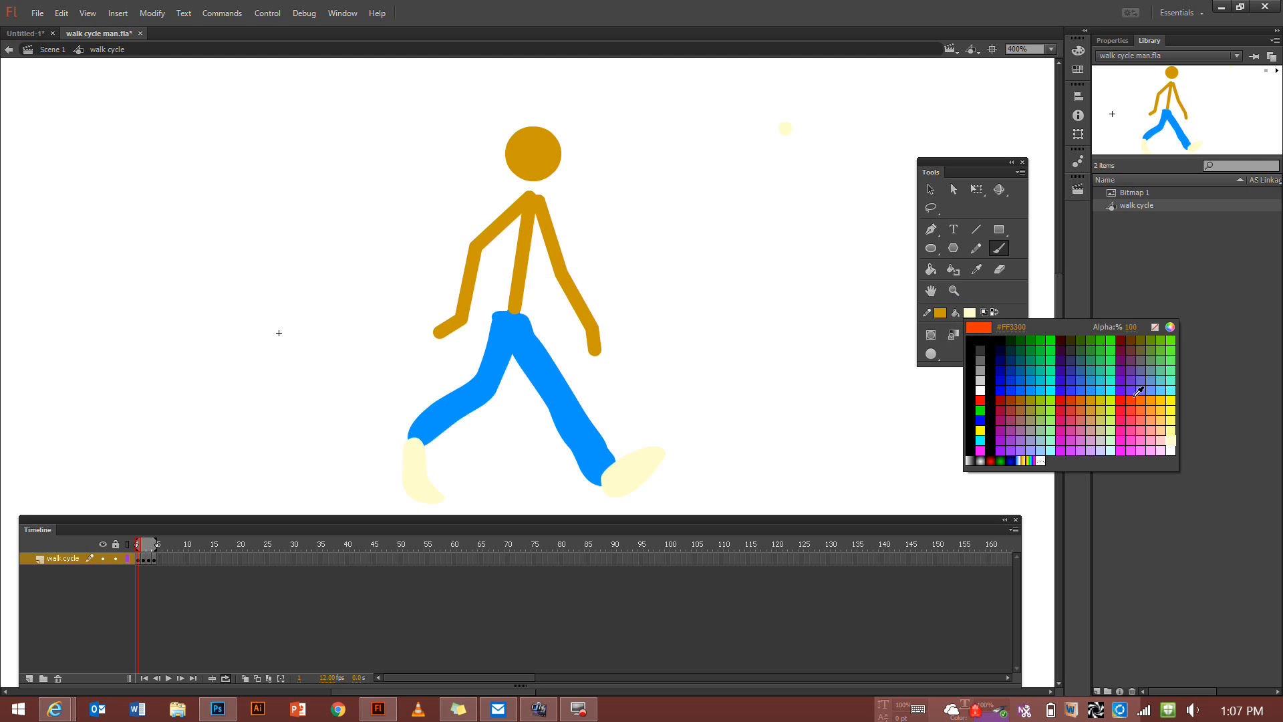
{"action": "left_click", "coordinate": [1166, 354]}
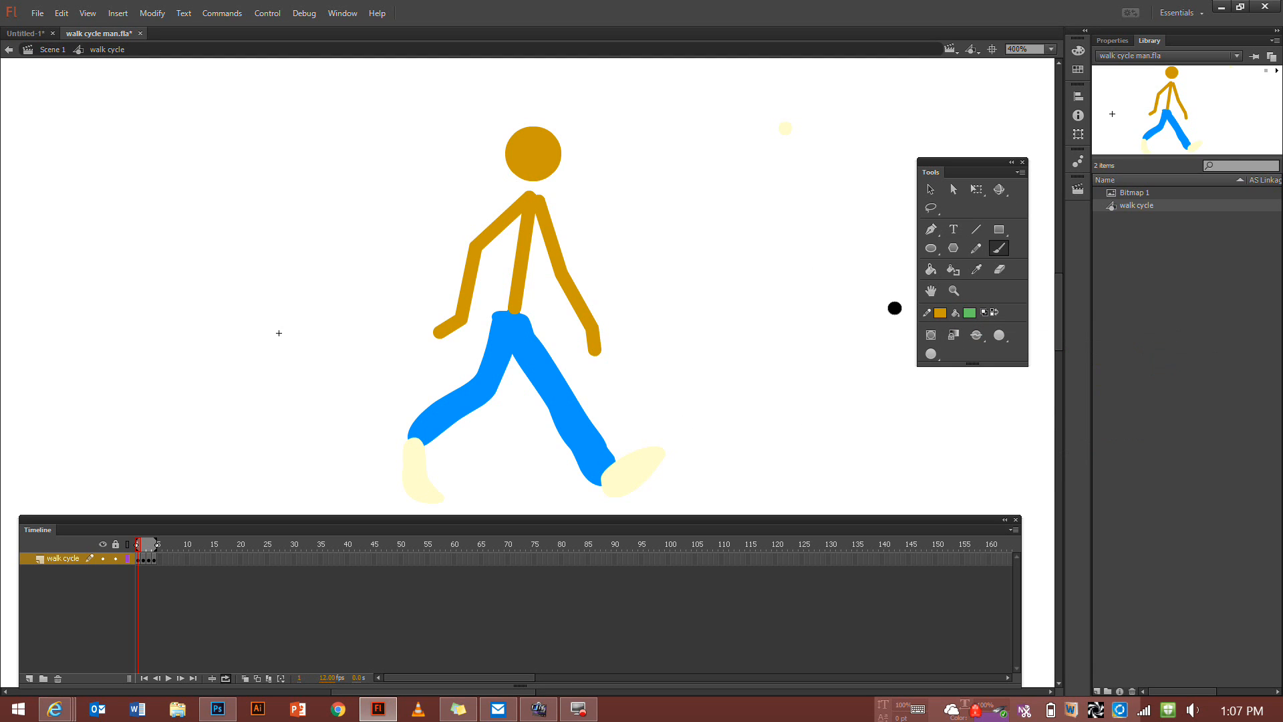
{"action": "key", "text": "bracketleft"}
{"action": "key", "text": "bracketleft"}
{"action": "left_click", "coordinate": [627, 469]}
{"action": "left_click_drag", "start_coordinate": [415, 477], "coordinate": [411, 461]}
Brush a small green curved mark on the rear and front shoes on frame 2
{"action": "left_click", "coordinate": [143, 560]}
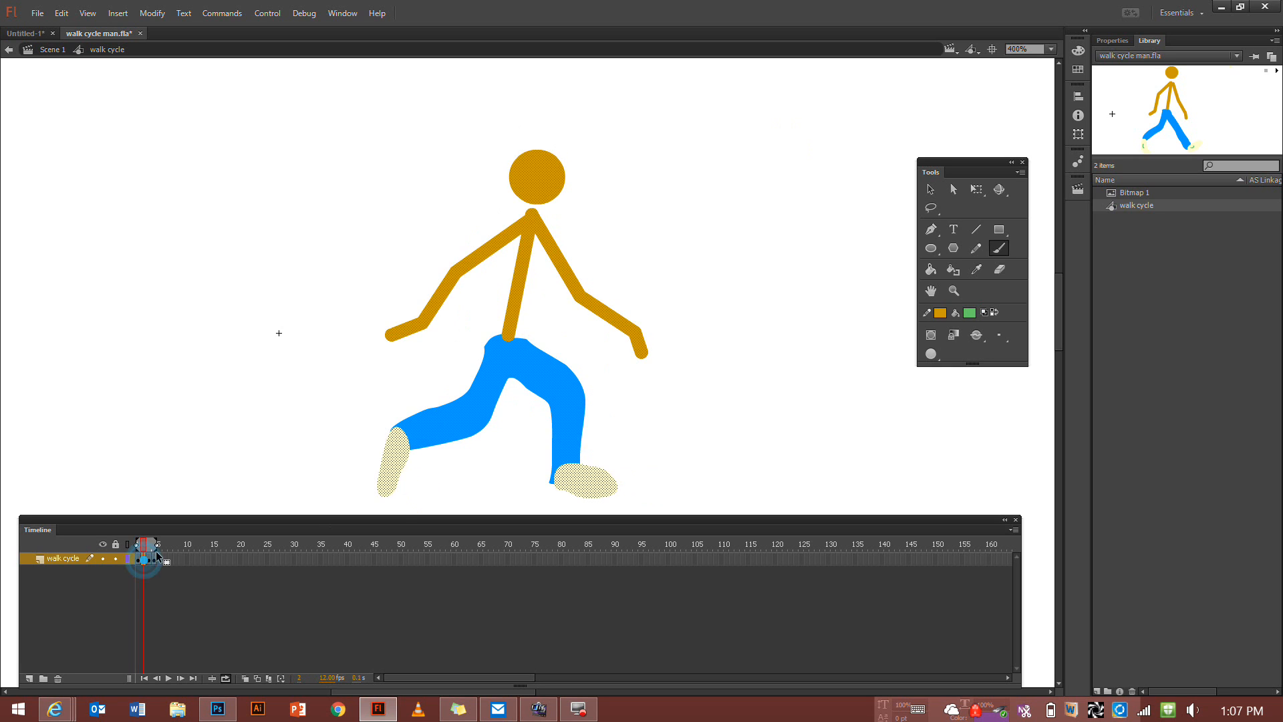
{"action": "mouse_move", "coordinate": [390, 463]}
{"action": "left_mouse_down"}
{"action": "mouse_move", "coordinate": [394, 446]}
{"action": "mouse_move", "coordinate": [392, 463]}
{"action": "left_mouse_up"}
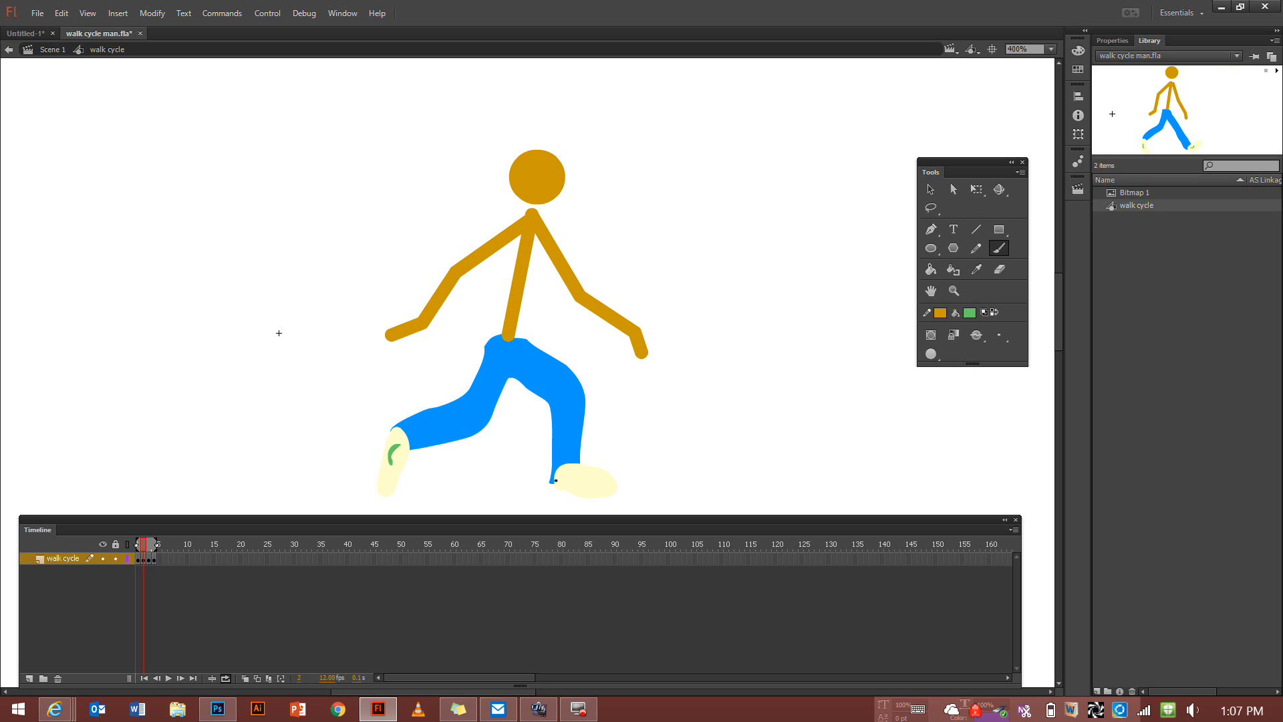
{"action": "left_click_drag", "start_coordinate": [587, 481], "coordinate": [574, 480]}
Brush a small green mark on the raised shoe and the standing shoe on frame 3
{"action": "left_click", "coordinate": [148, 559]}
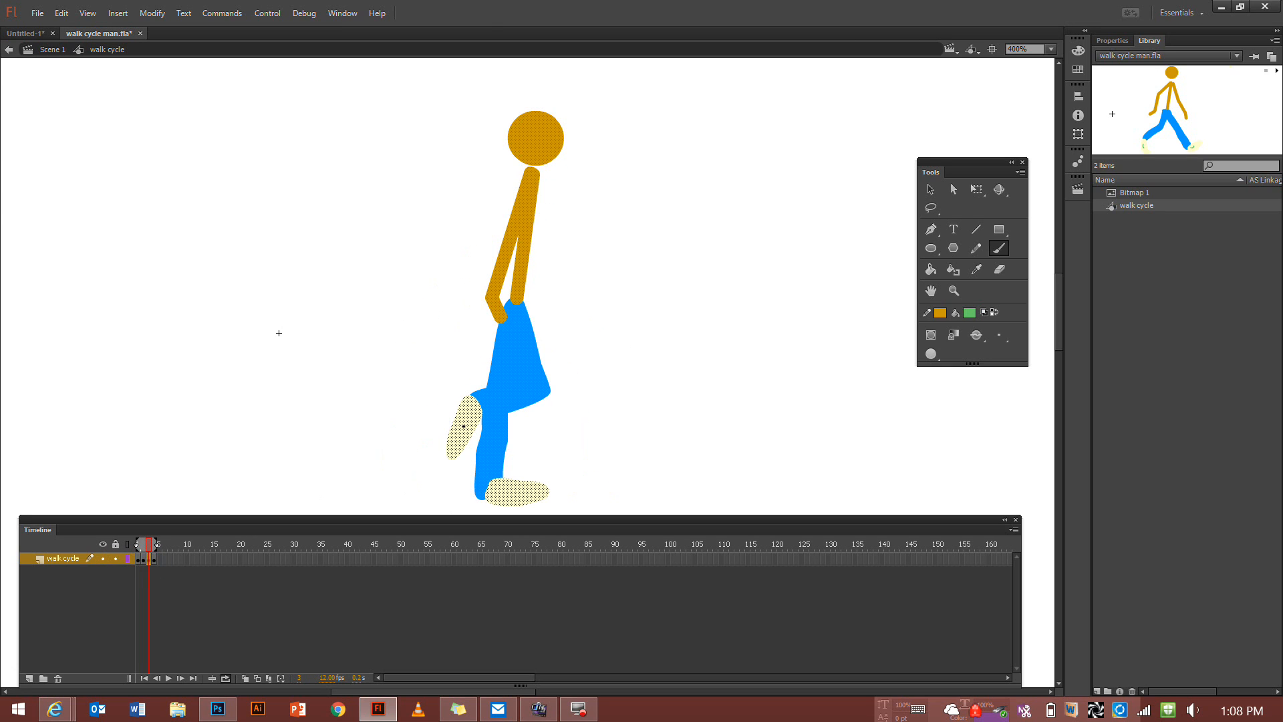
{"action": "left_click_drag", "start_coordinate": [464, 426], "coordinate": [467, 416]}
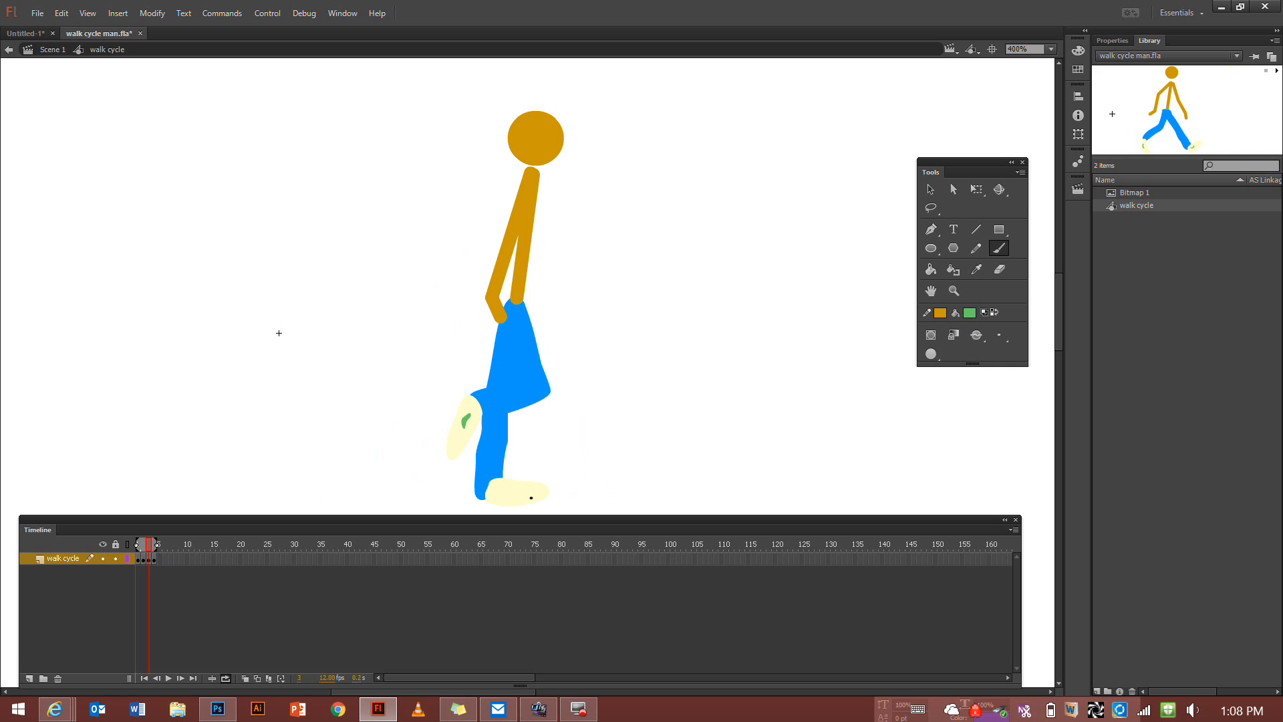
{"action": "left_click_drag", "start_coordinate": [521, 493], "coordinate": [517, 496]}
Brush a small green L-shaped mark on both shoes on frame 4
{"action": "left_click", "coordinate": [154, 559]}
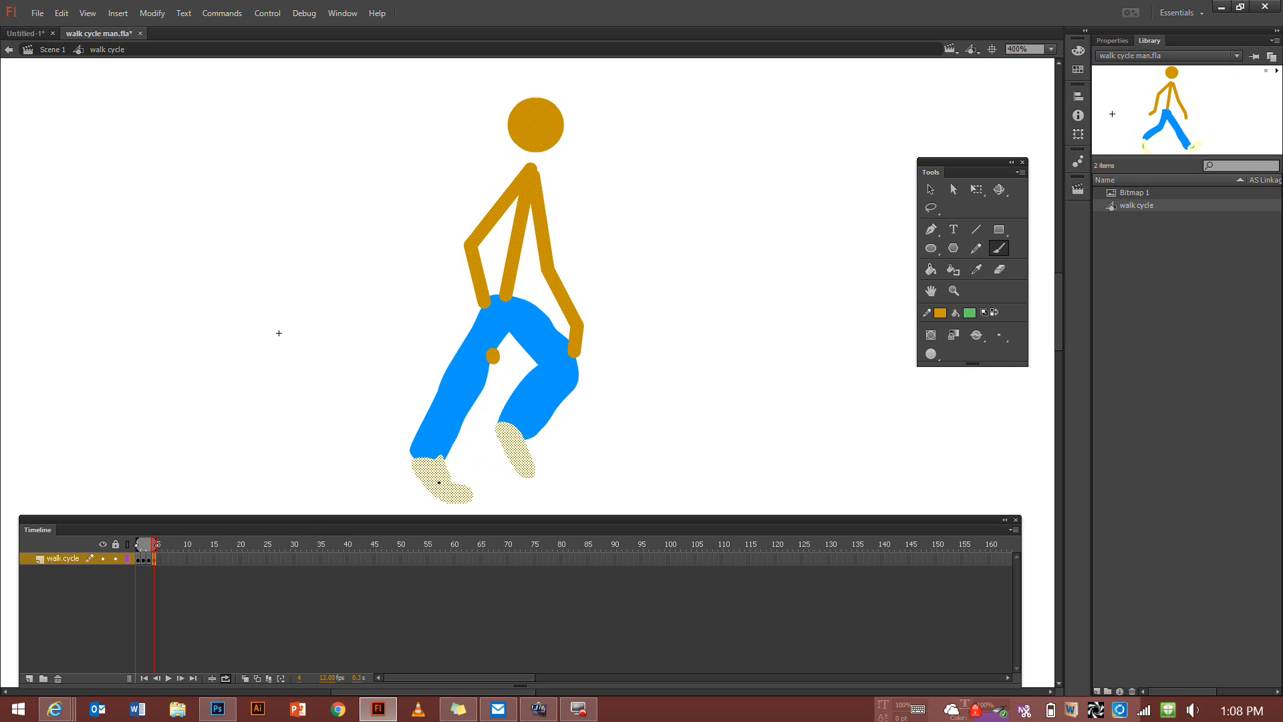
{"action": "left_click_drag", "start_coordinate": [439, 483], "coordinate": [431, 473]}
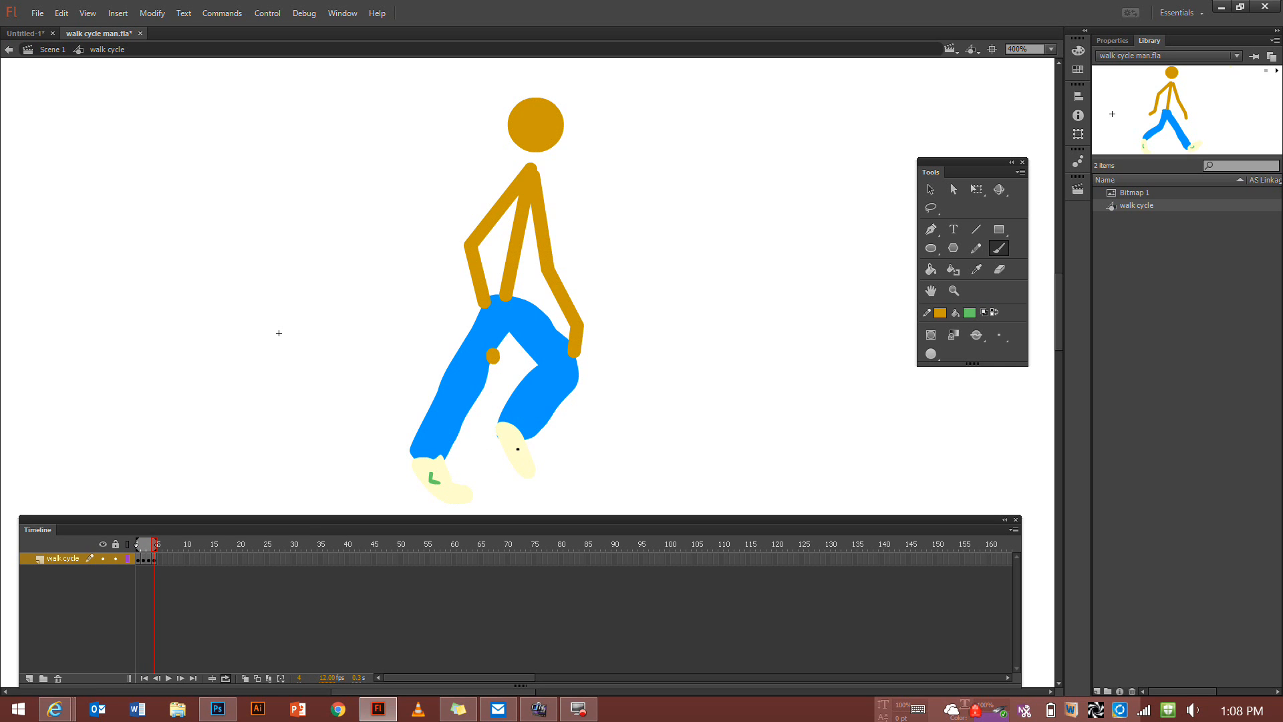
{"action": "left_click_drag", "start_coordinate": [518, 451], "coordinate": [511, 440]}
Step through the walk cycle frames to check the green marks on the shoes
{"action": "left_click", "coordinate": [141, 560]}
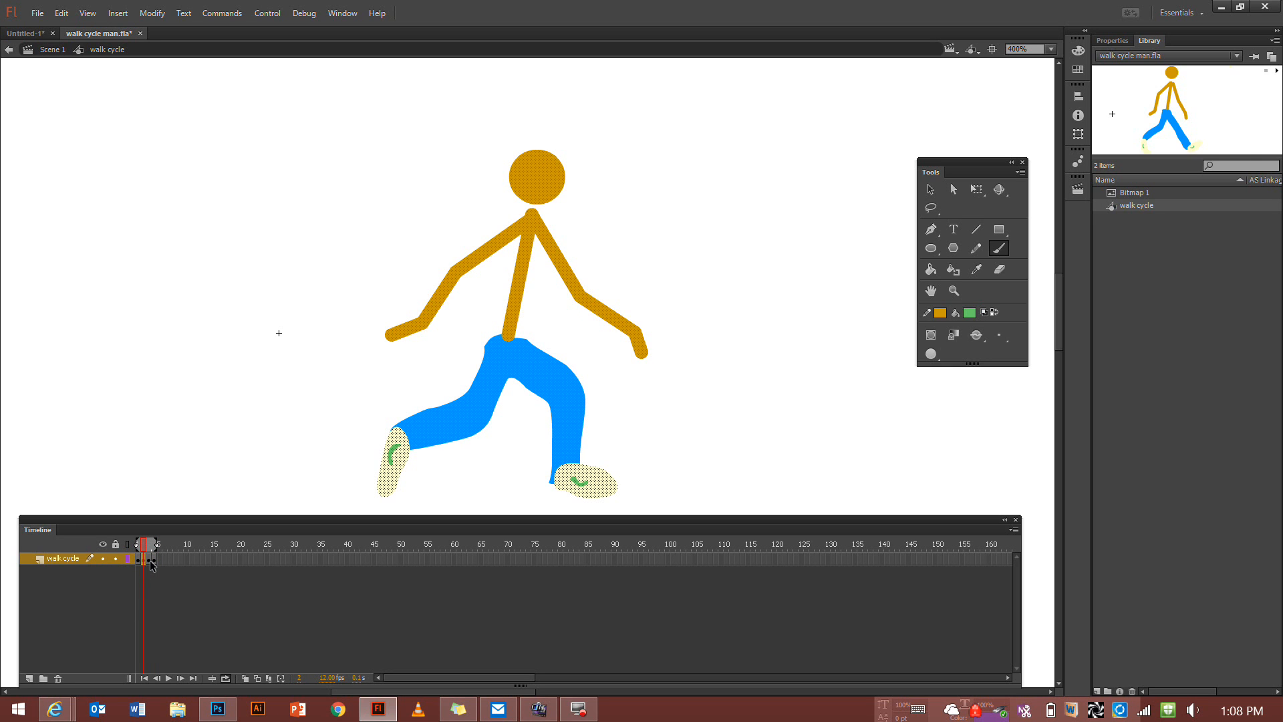
{"action": "left_click", "coordinate": [149, 561]}
{"action": "left_click", "coordinate": [154, 561]}
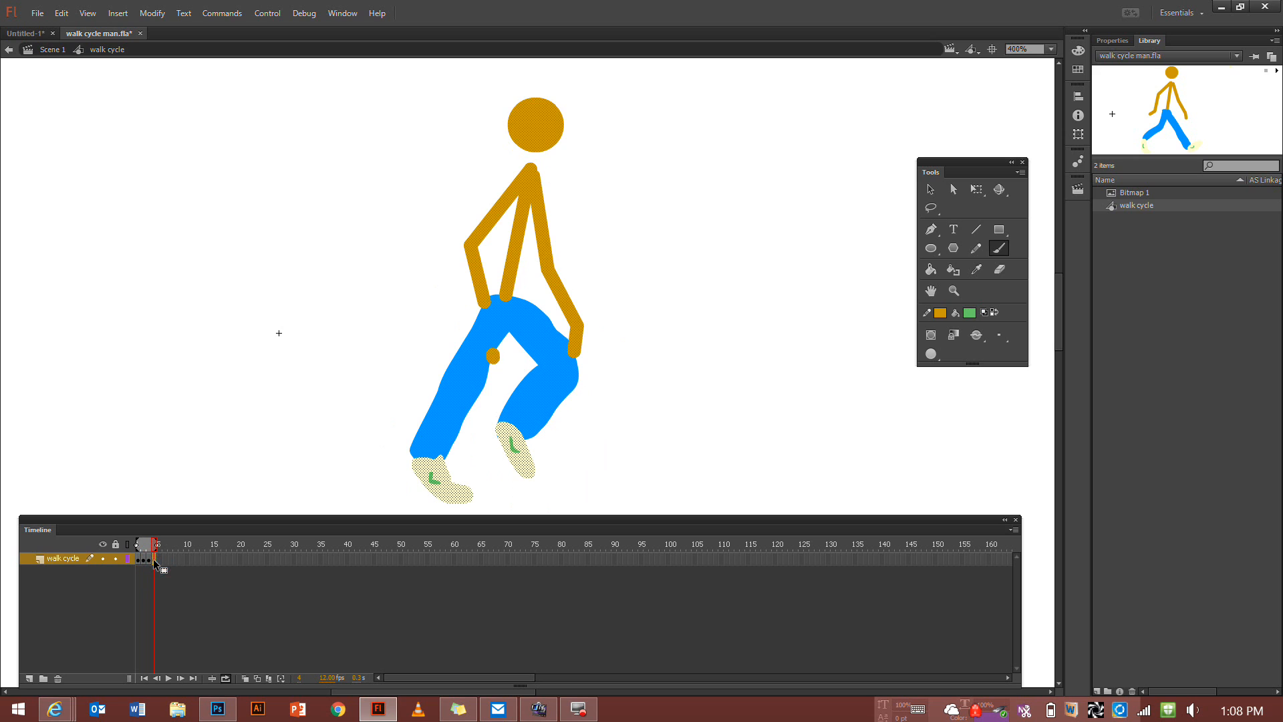
{"action": "left_click", "coordinate": [139, 560]}
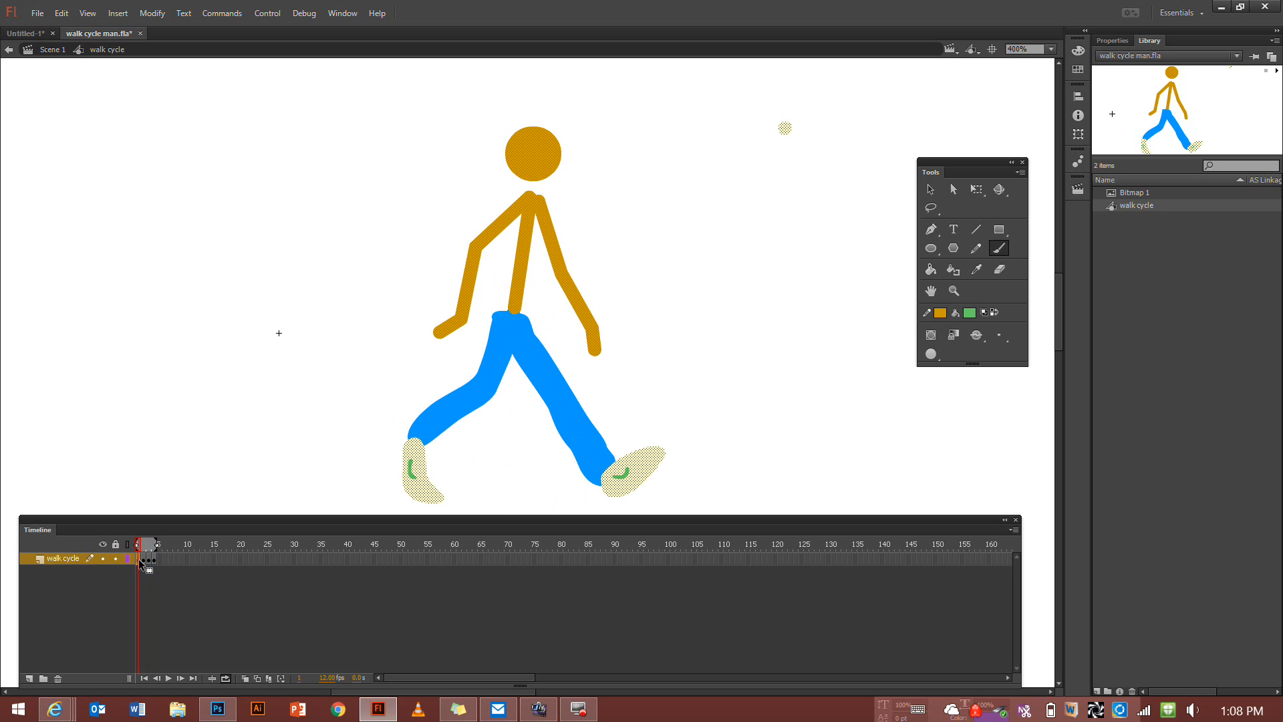
{"action": "left_click", "coordinate": [149, 560]}
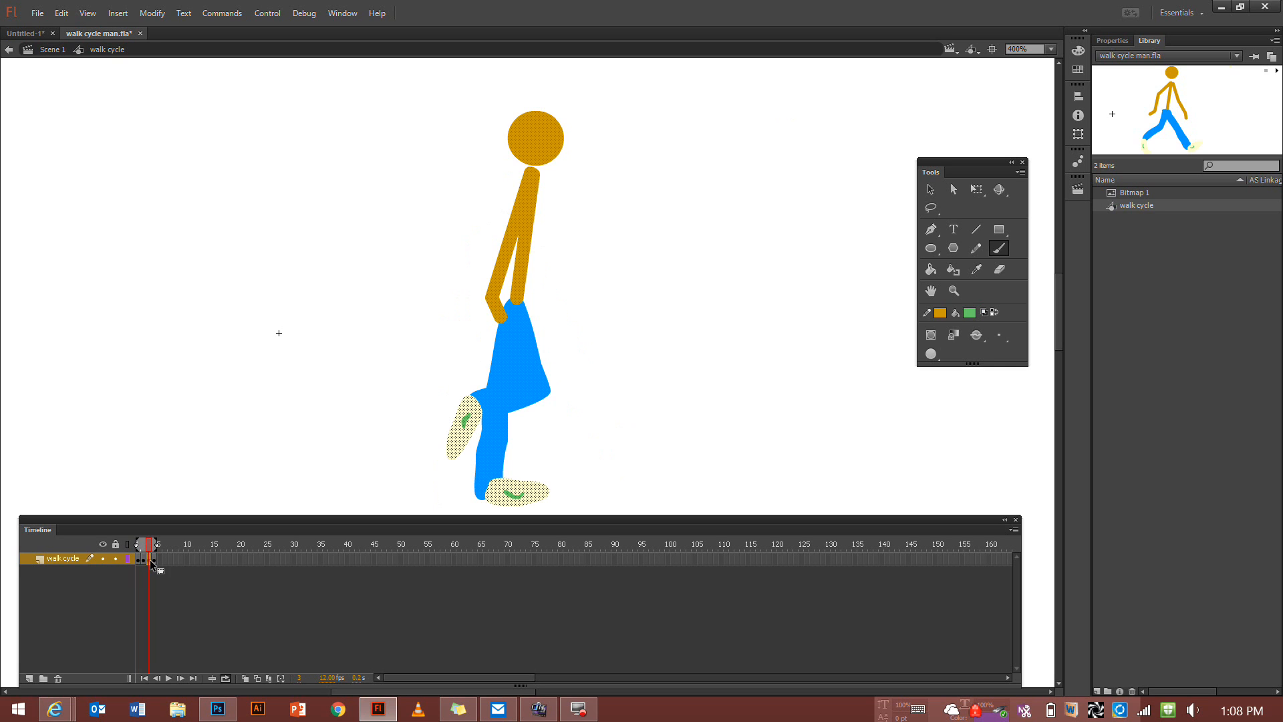
{"action": "left_click", "coordinate": [153, 560]}
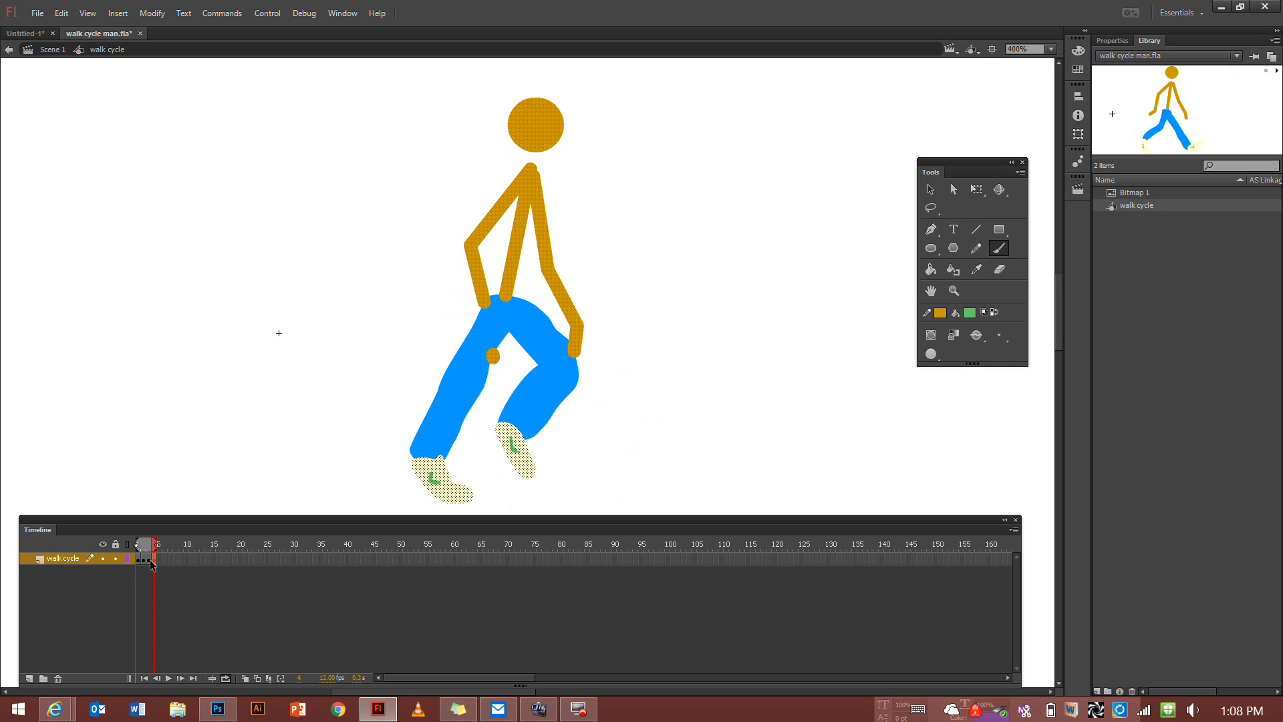
On frame 3, deselect the artwork and ready the Brush with a golden-yellow fill and a larger brush size
{"action": "left_click", "coordinate": [148, 560]}
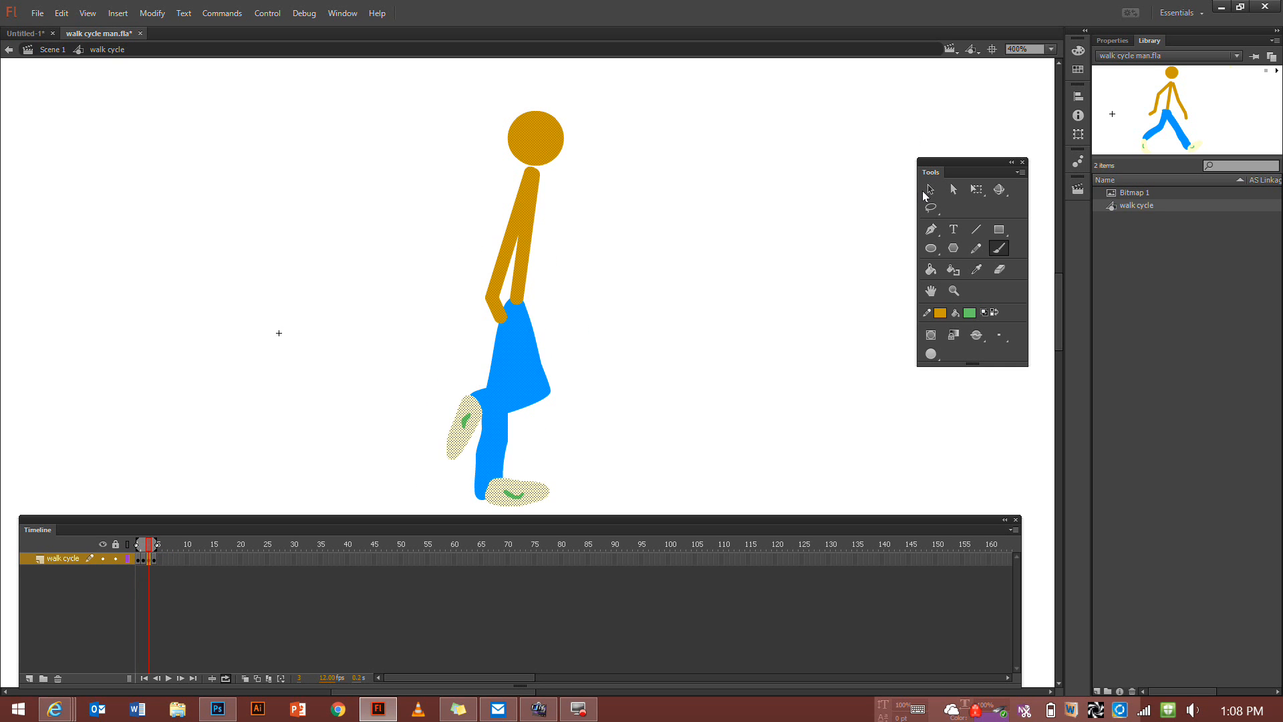
{"action": "left_click", "coordinate": [924, 190]}
{"action": "left_click", "coordinate": [841, 142]}
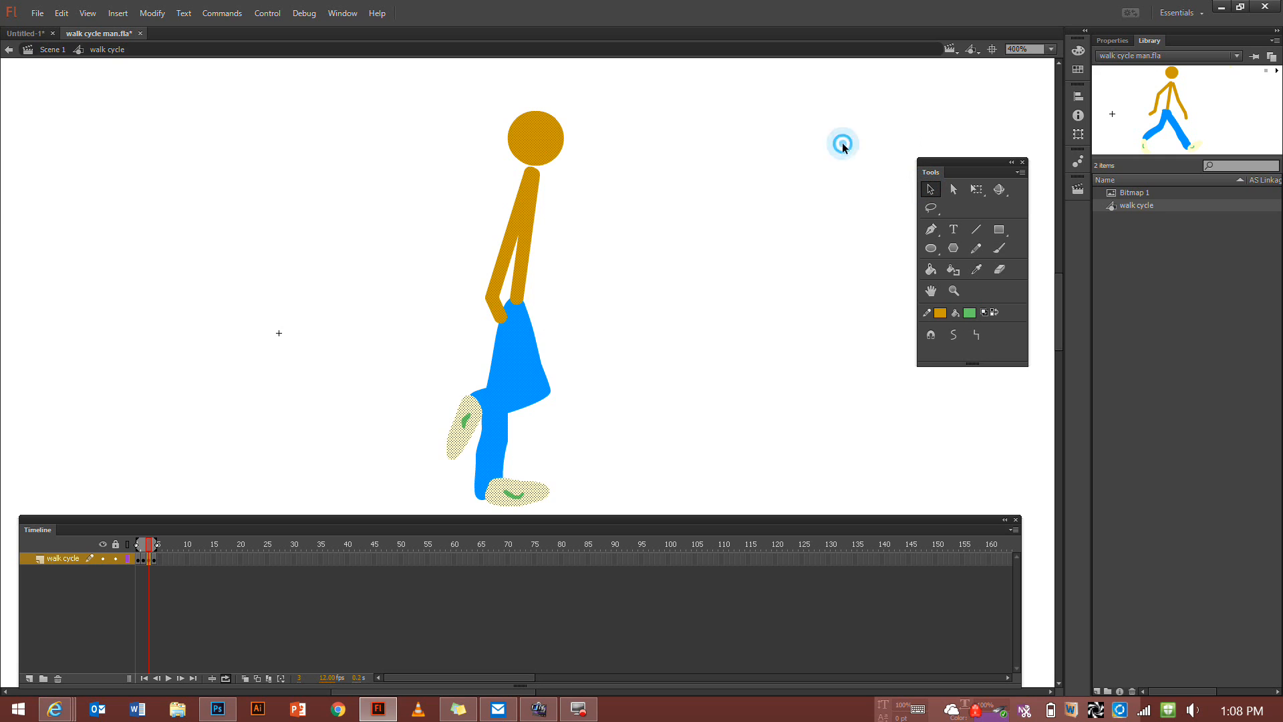
{"action": "left_click", "coordinate": [970, 313]}
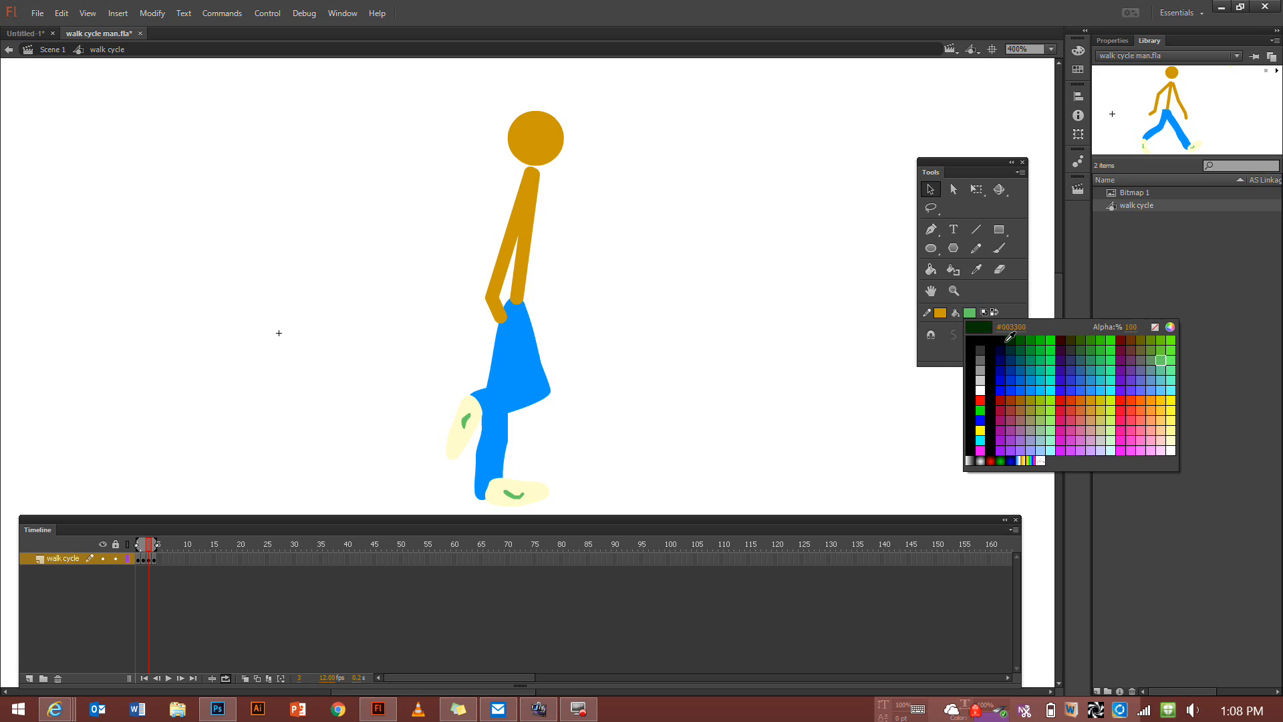
{"action": "left_click", "coordinate": [1001, 340]}
{"action": "left_click", "coordinate": [999, 248]}
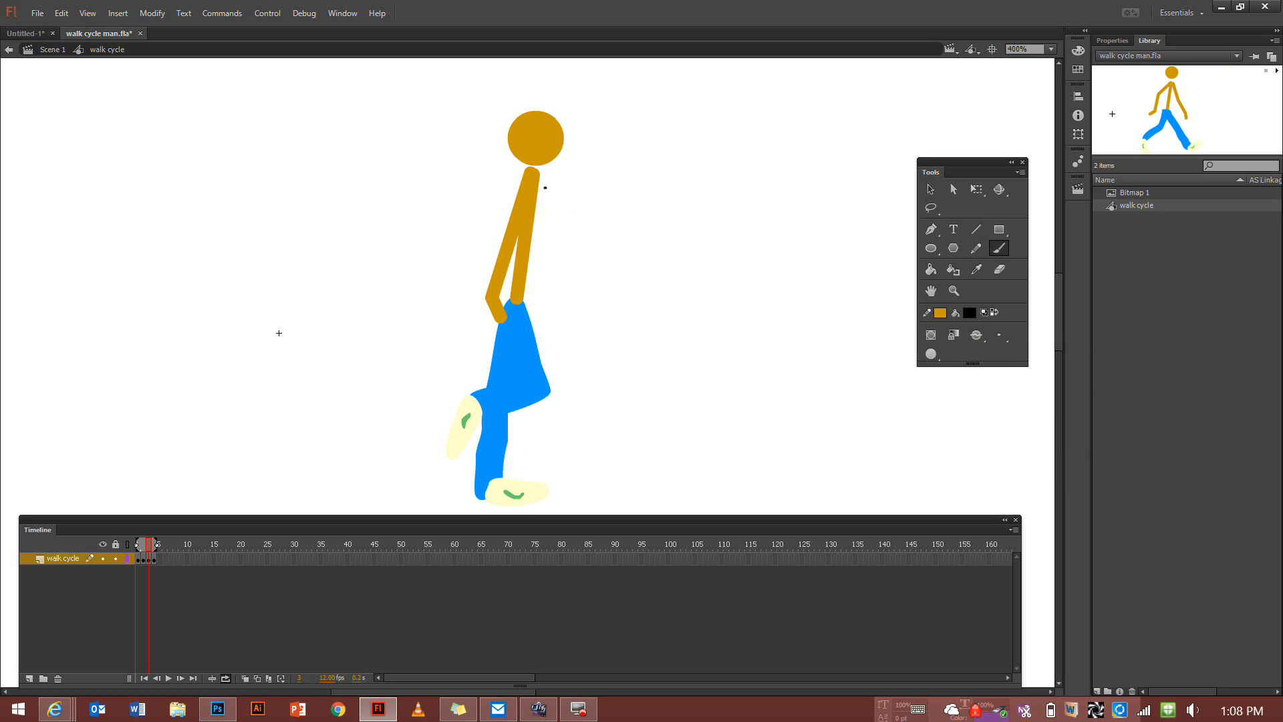
{"action": "left_click", "coordinate": [971, 312]}
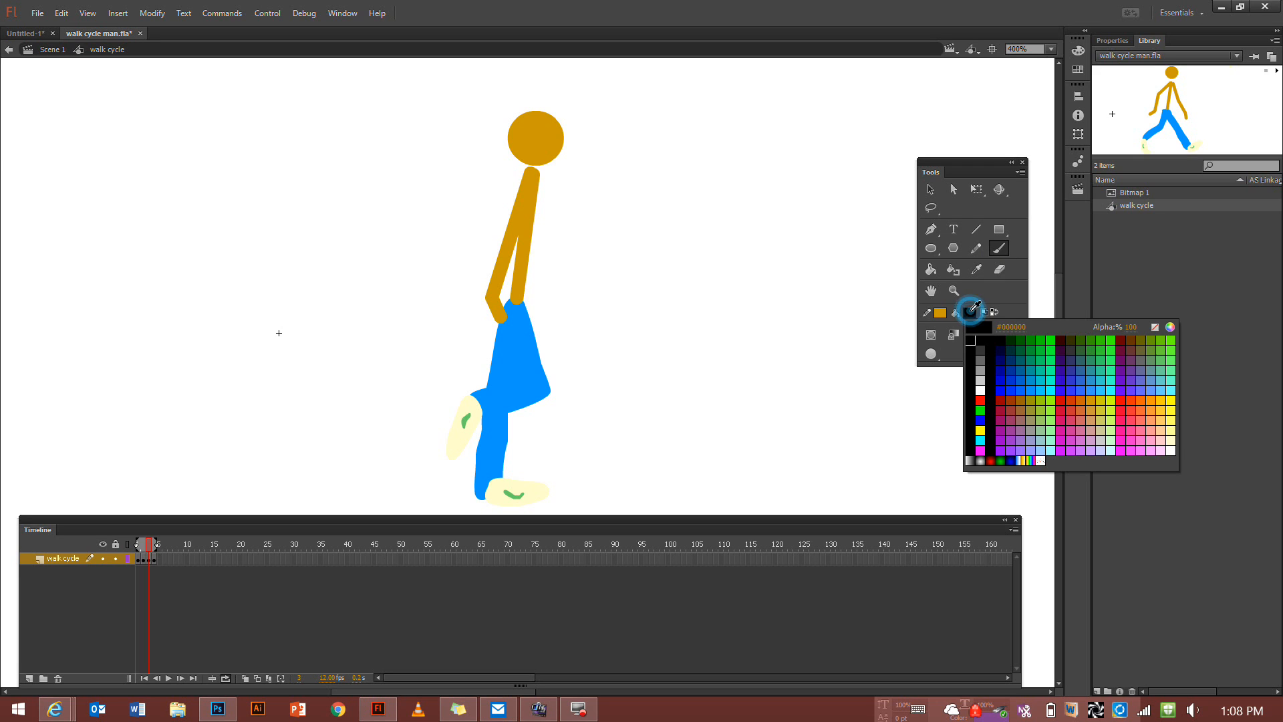
{"action": "left_click", "coordinate": [1162, 399]}
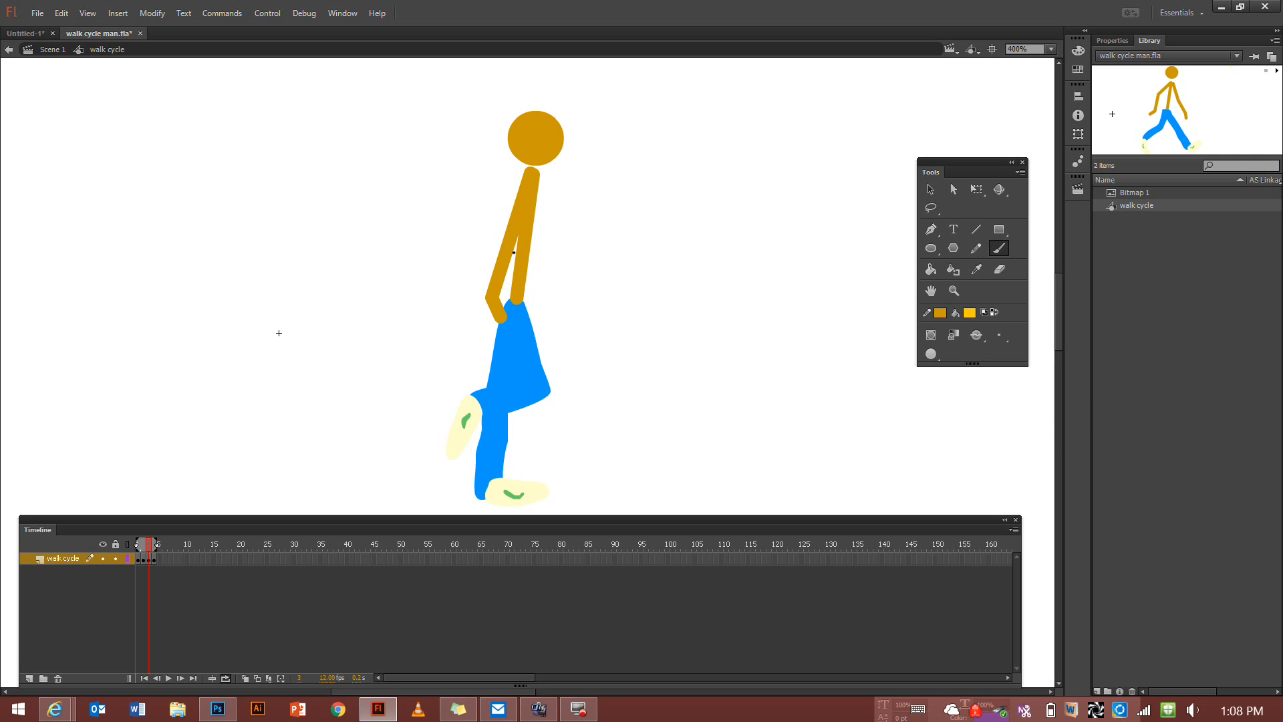
{"action": "key", "text": "bracketright"}
{"action": "key", "text": "bracketright"}
{"action": "key", "text": "bracketright"}
{"action": "mouse_move", "coordinate": [511, 228]}
{"action": "left_mouse_down"}
{"action": "mouse_move", "coordinate": [490, 301]}
{"action": "mouse_move", "coordinate": [519, 354]}
{"action": "mouse_move", "coordinate": [489, 304]}
{"action": "mouse_move", "coordinate": [513, 340]}
{"action": "mouse_move", "coordinate": [497, 299]}
{"action": "mouse_move", "coordinate": [511, 234]}
{"action": "mouse_move", "coordinate": [491, 304]}
{"action": "left_mouse_up"}
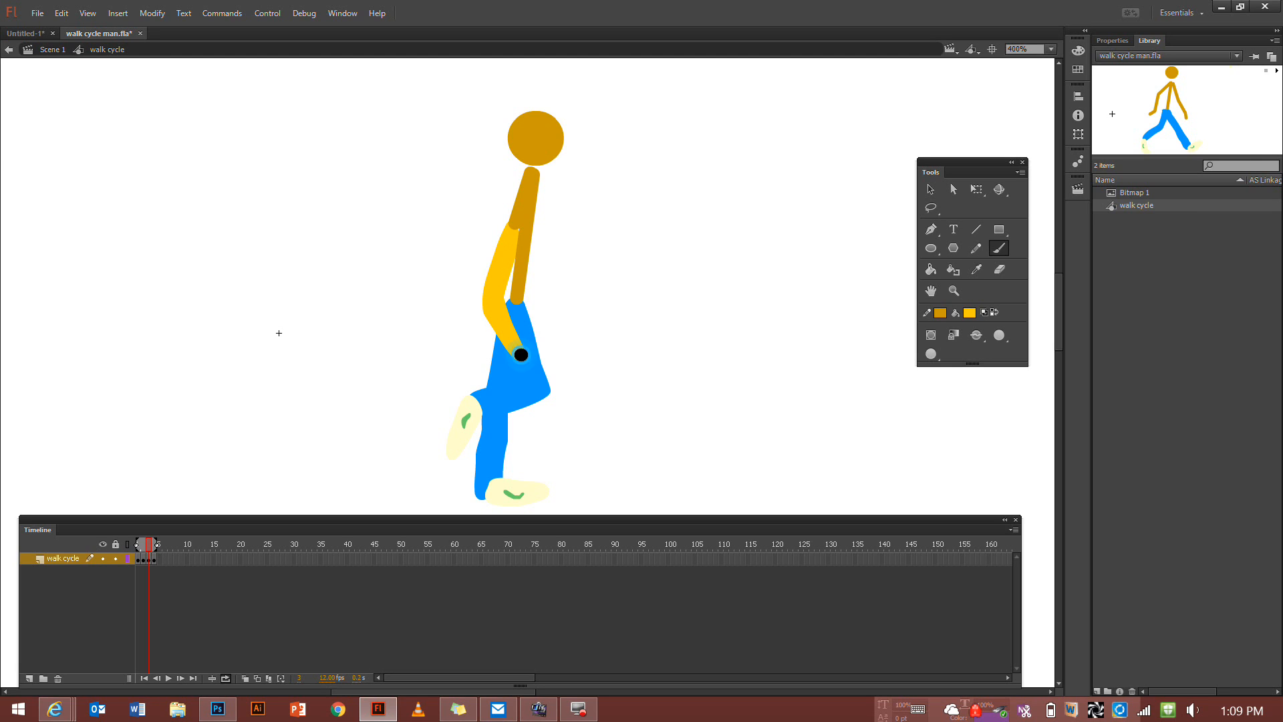
{"action": "left_click_drag", "start_coordinate": [518, 353], "coordinate": [513, 389]}
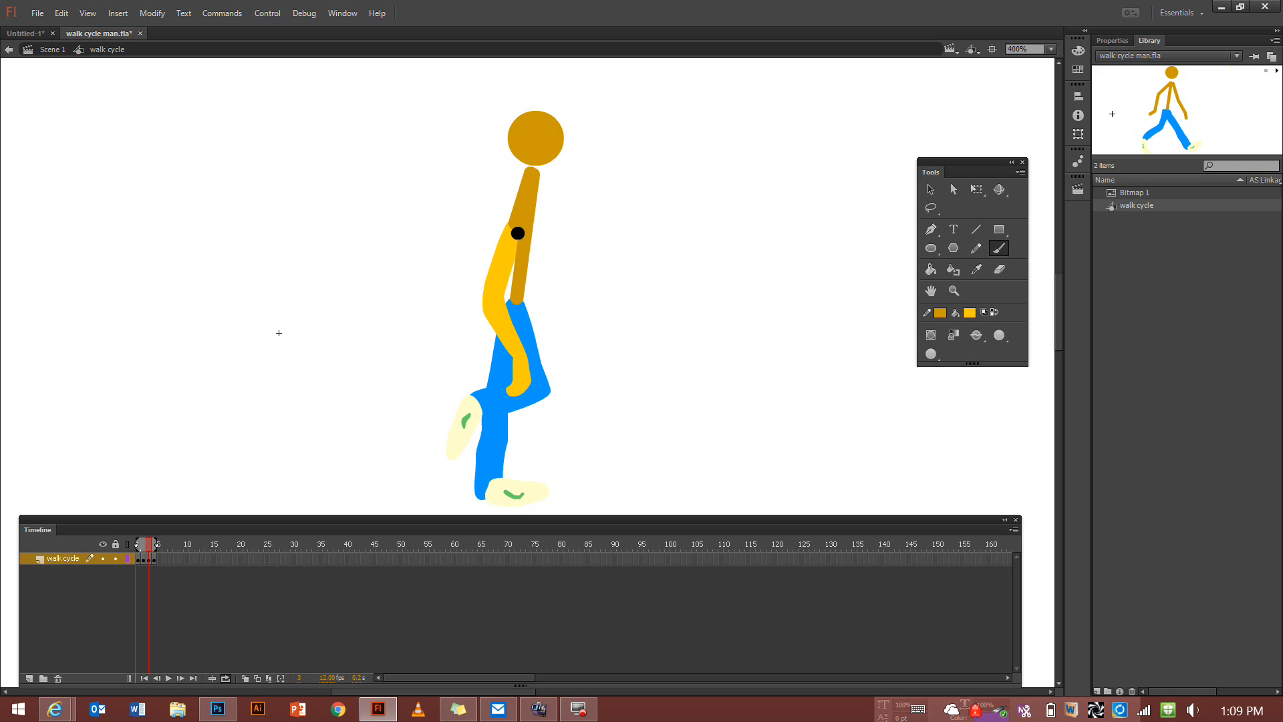
{"action": "key", "text": "ctrl+z"}
{"action": "key", "text": "ctrl+z"}
{"action": "key", "text": "ctrl+z"}
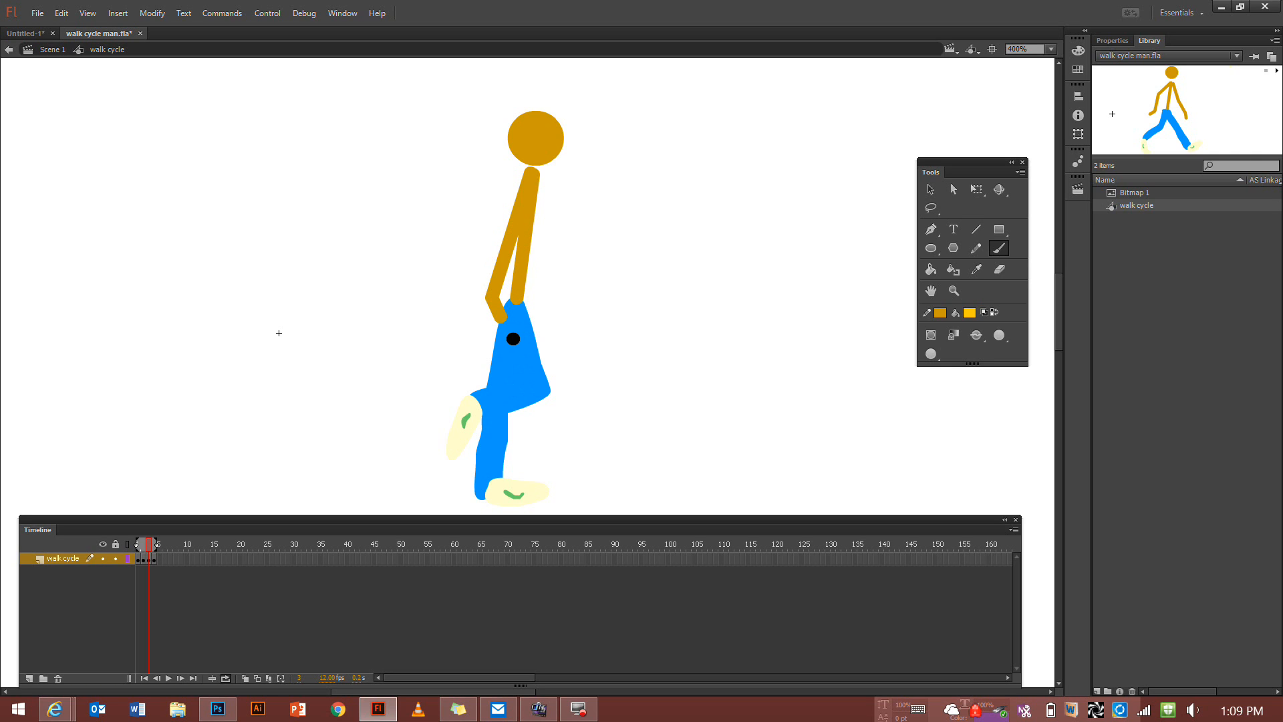
Brush a golden-yellow bent arm and hand over the stick arm on frame 3, reaching down over the trousers
{"action": "mouse_move", "coordinate": [514, 338]}
{"action": "left_mouse_down"}
{"action": "mouse_move", "coordinate": [483, 288]}
{"action": "mouse_move", "coordinate": [506, 234]}
{"action": "mouse_move", "coordinate": [492, 286]}
{"action": "mouse_move", "coordinate": [513, 256]}
{"action": "mouse_move", "coordinate": [496, 282]}
{"action": "mouse_move", "coordinate": [518, 334]}
{"action": "left_mouse_up"}
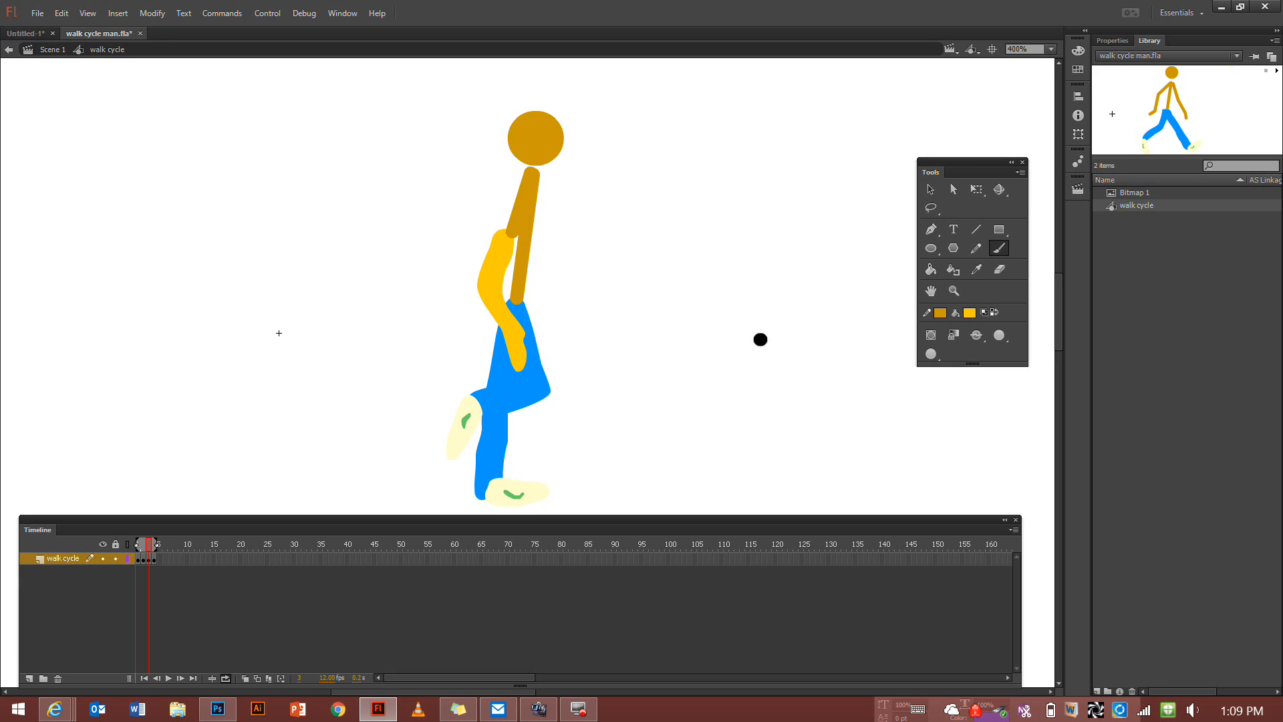
Set the fill to black and brush the outline of a short-sleeved shirt around the upper arm and torso on frame 3
{"action": "left_click", "coordinate": [974, 312]}
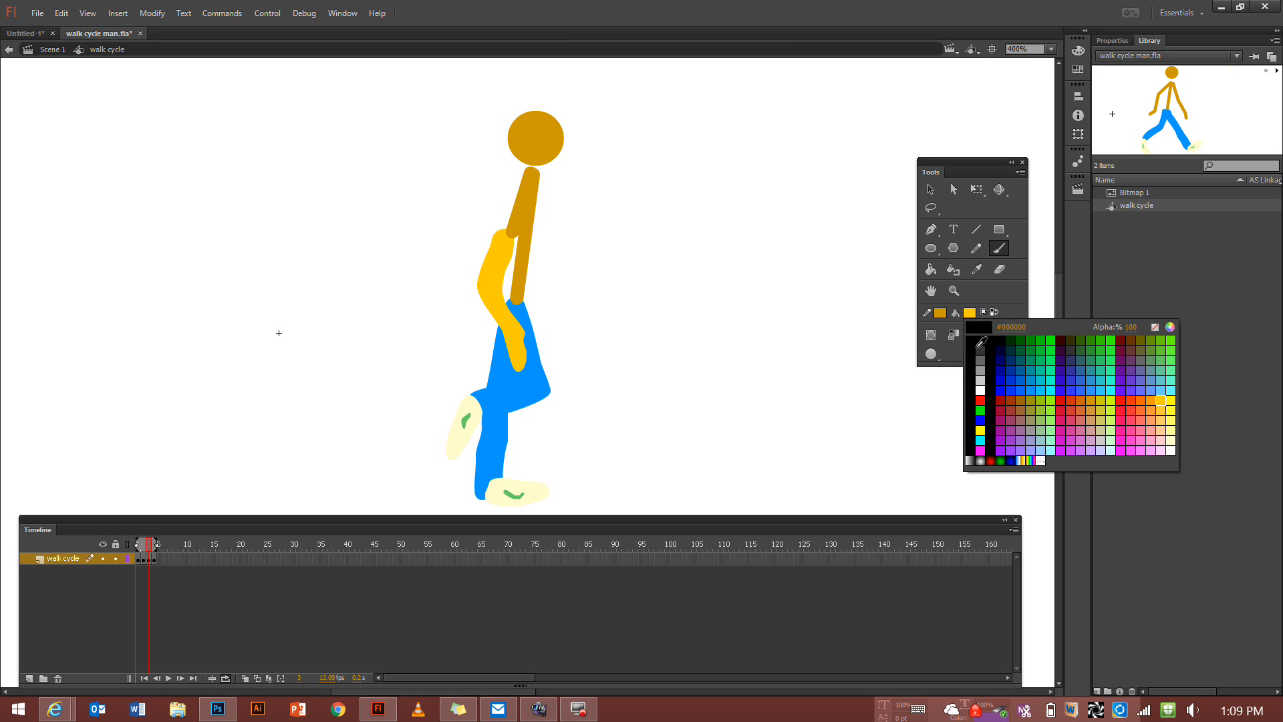
{"action": "left_click", "coordinate": [980, 339]}
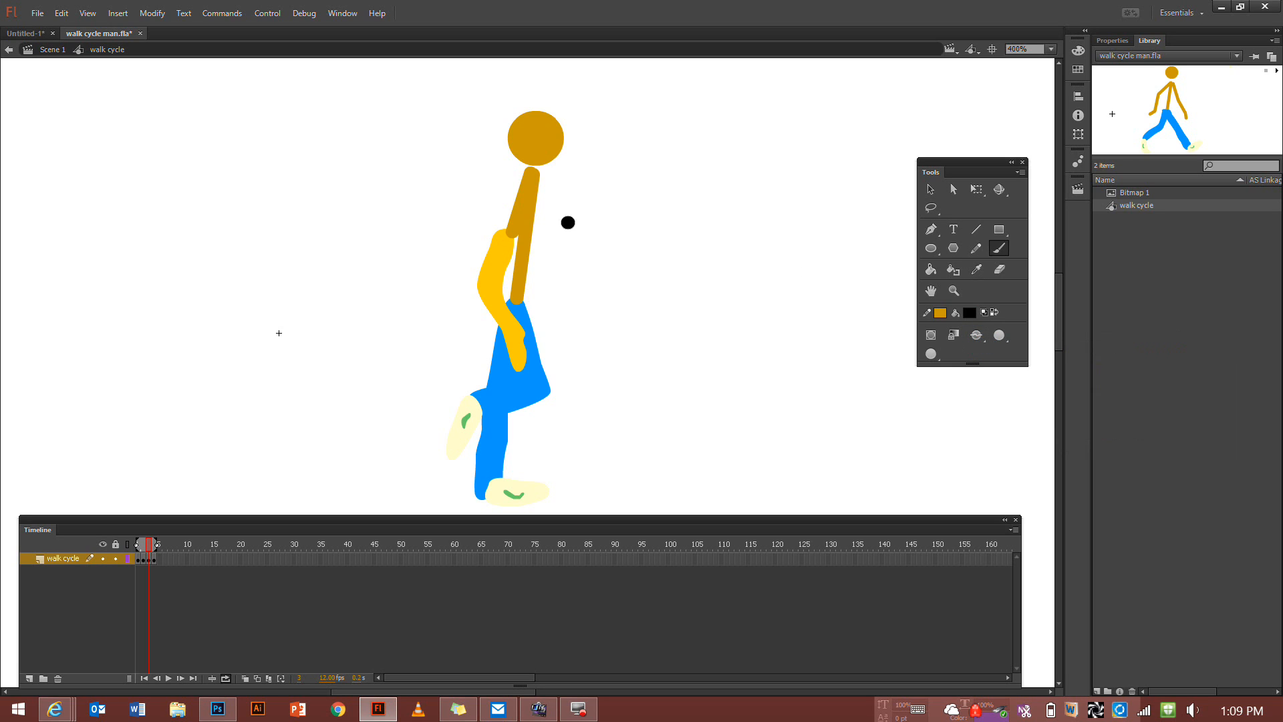
{"action": "mouse_move", "coordinate": [526, 174]}
{"action": "left_mouse_down"}
{"action": "mouse_move", "coordinate": [510, 177]}
{"action": "mouse_move", "coordinate": [500, 219]}
{"action": "mouse_move", "coordinate": [499, 236]}
{"action": "mouse_move", "coordinate": [518, 232]}
{"action": "left_mouse_up"}
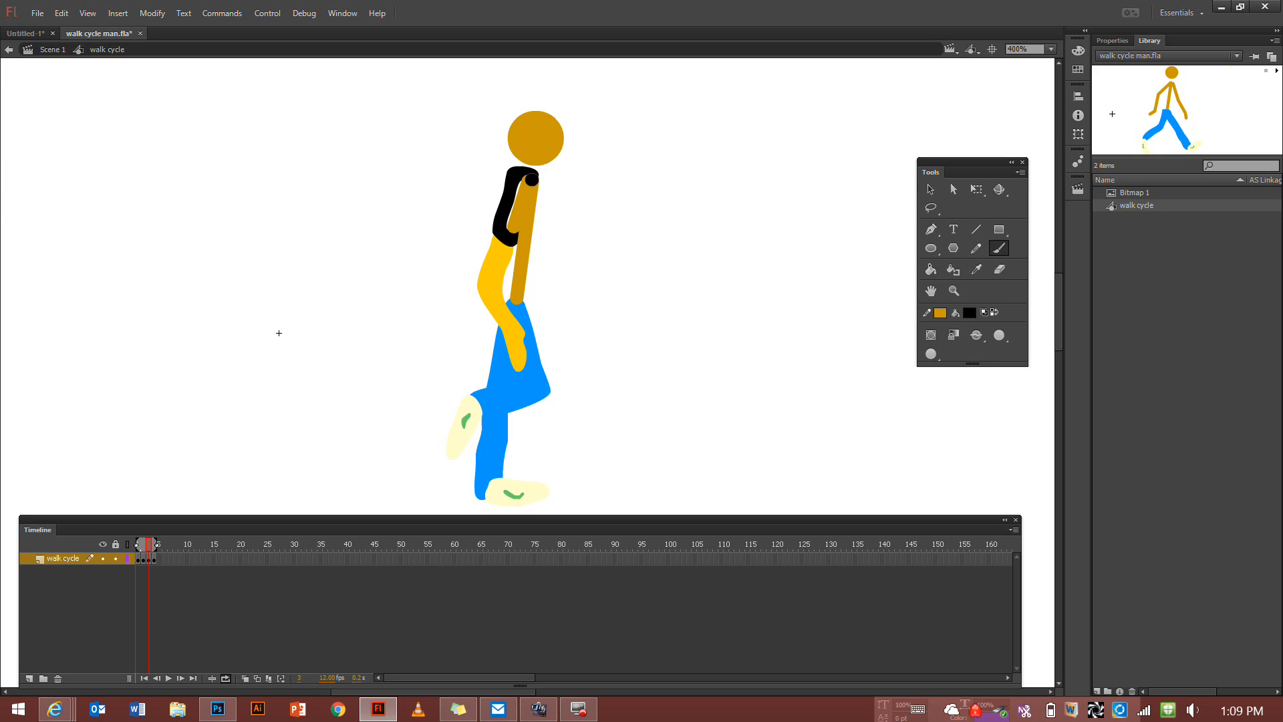
{"action": "mouse_move", "coordinate": [534, 175]}
{"action": "left_mouse_down"}
{"action": "mouse_move", "coordinate": [560, 217]}
{"action": "mouse_move", "coordinate": [524, 306]}
{"action": "mouse_move", "coordinate": [510, 302]}
{"action": "mouse_move", "coordinate": [515, 240]}
{"action": "left_mouse_up"}
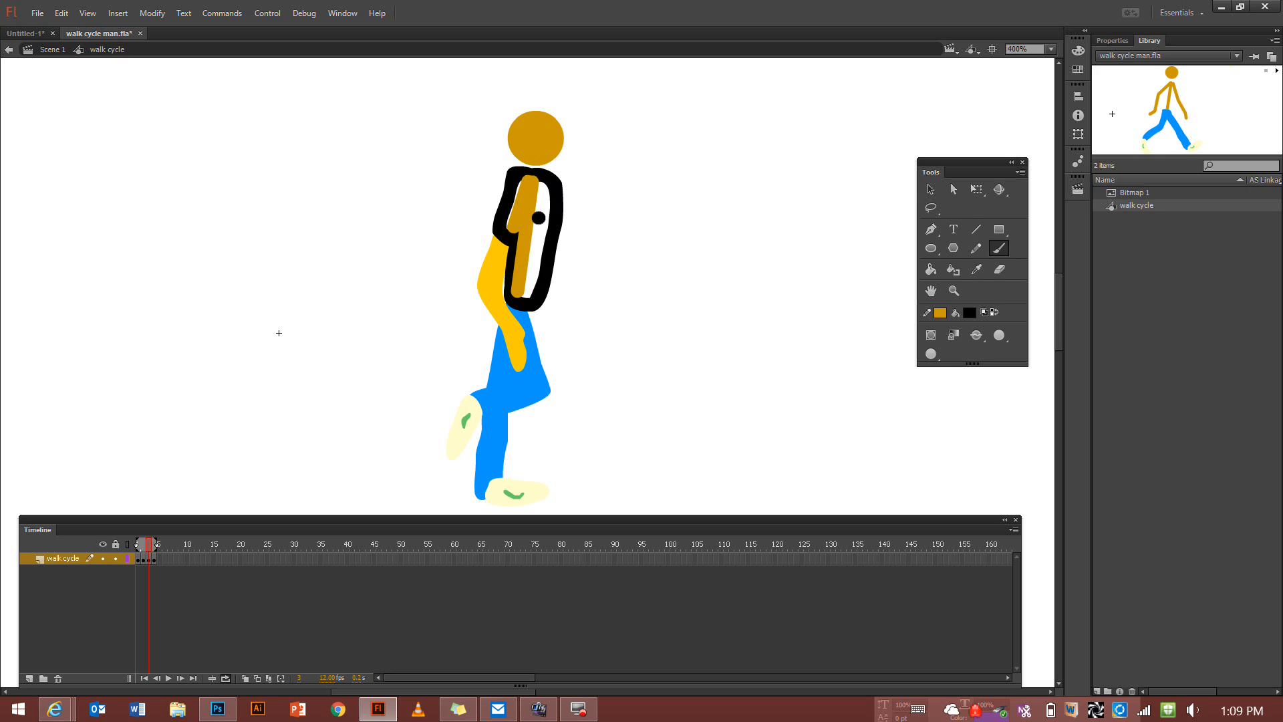
Paint the inside of the shirt outline solid black on frame 3, undoing the stray stroke
{"action": "left_click", "coordinate": [544, 185]}
{"action": "mouse_move", "coordinate": [544, 184]}
{"action": "left_mouse_down"}
{"action": "mouse_move", "coordinate": [538, 294]}
{"action": "mouse_move", "coordinate": [529, 241]}
{"action": "mouse_move", "coordinate": [535, 200]}
{"action": "mouse_move", "coordinate": [533, 267]}
{"action": "mouse_move", "coordinate": [548, 204]}
{"action": "mouse_move", "coordinate": [534, 182]}
{"action": "mouse_move", "coordinate": [543, 189]}
{"action": "mouse_move", "coordinate": [525, 176]}
{"action": "mouse_move", "coordinate": [511, 219]}
{"action": "mouse_move", "coordinate": [485, 234]}
{"action": "left_mouse_up"}
{"action": "key", "text": "ctrl+z"}
{"action": "mouse_move", "coordinate": [535, 181]}
{"action": "left_mouse_down"}
{"action": "mouse_move", "coordinate": [527, 291]}
{"action": "mouse_move", "coordinate": [542, 188]}
{"action": "mouse_move", "coordinate": [532, 291]}
{"action": "mouse_move", "coordinate": [525, 176]}
{"action": "mouse_move", "coordinate": [515, 234]}
{"action": "mouse_move", "coordinate": [518, 189]}
{"action": "mouse_move", "coordinate": [514, 223]}
{"action": "left_mouse_up"}
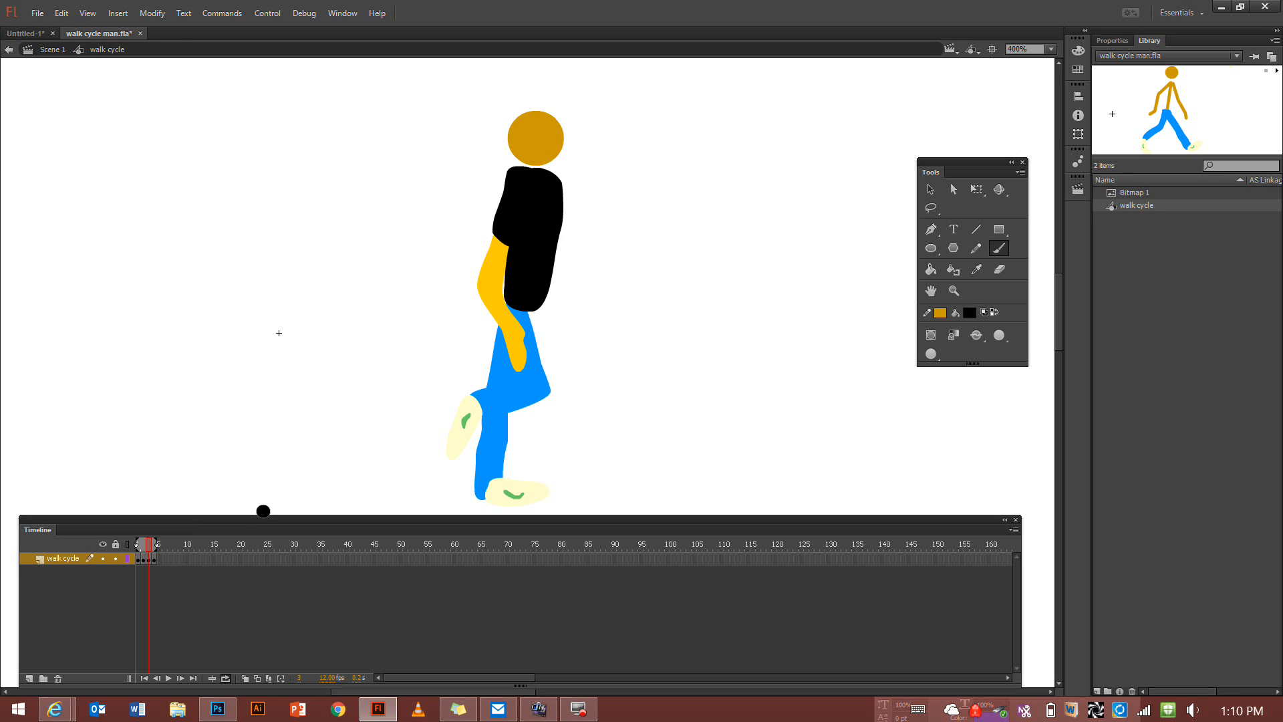
Step through the frames to compare the shirted figure with the other poses, ending on frame 1
{"action": "left_click", "coordinate": [141, 562]}
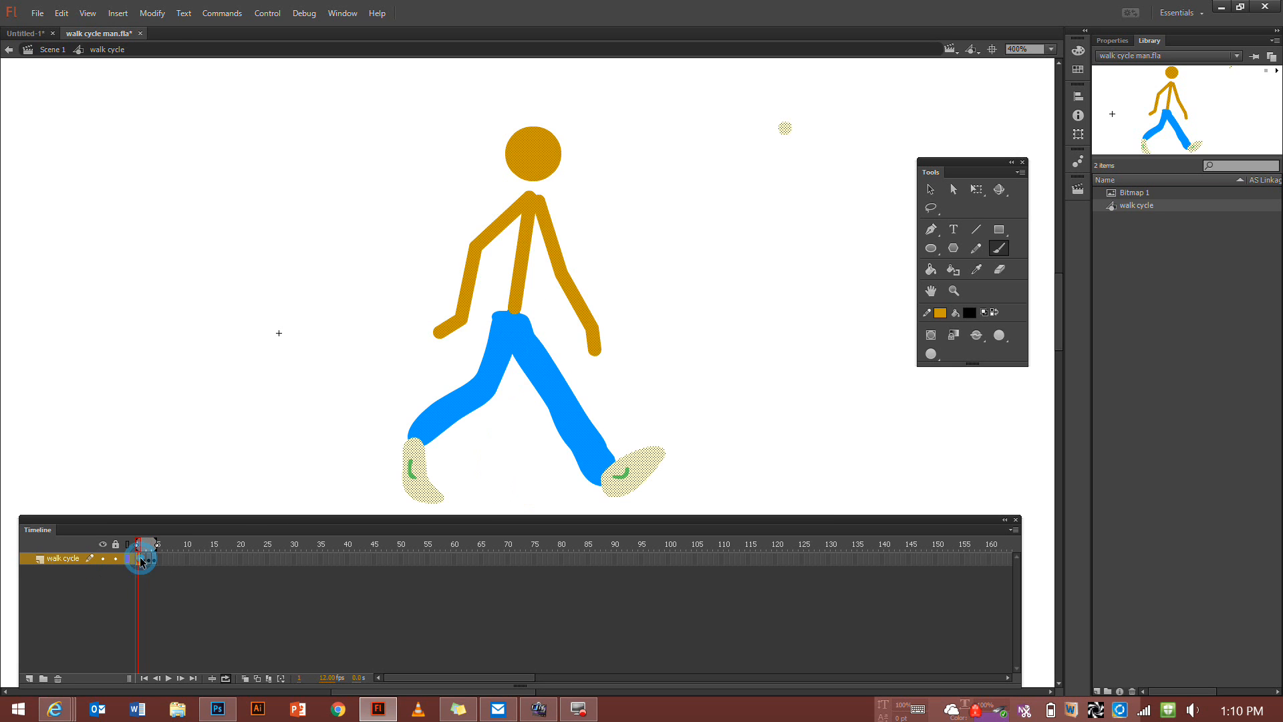
{"action": "left_click", "coordinate": [151, 561]}
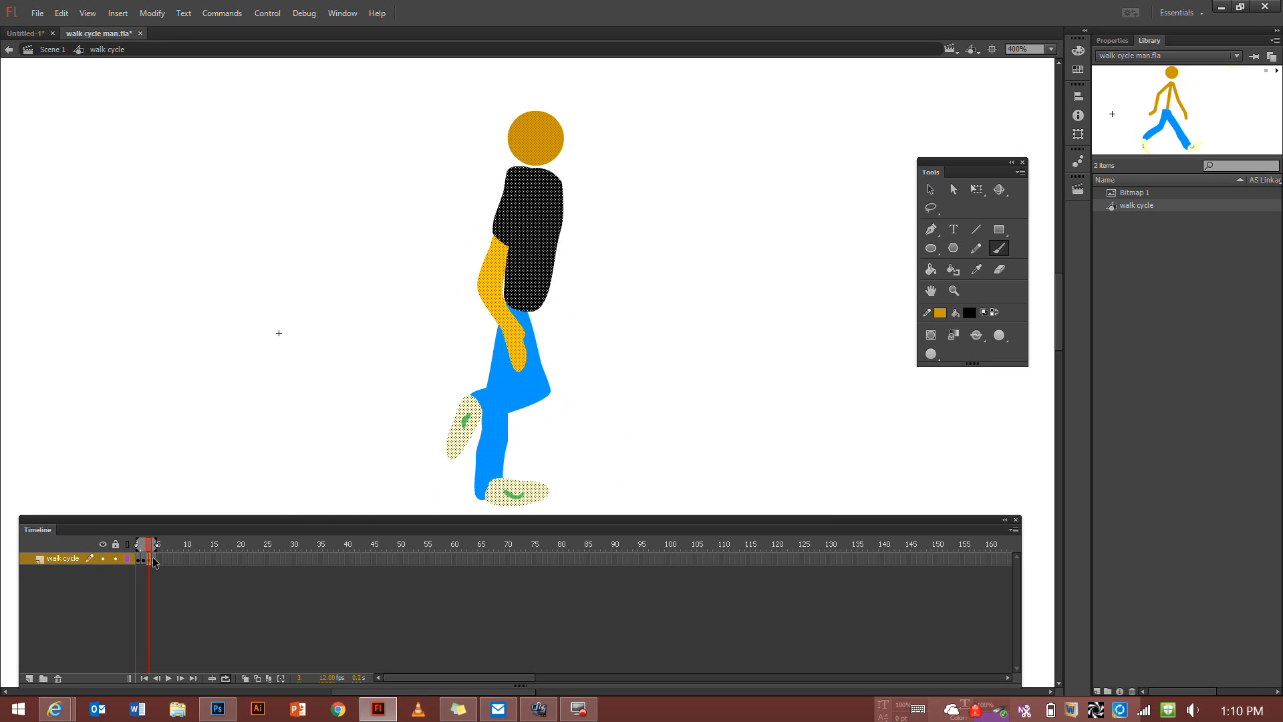
{"action": "left_click", "coordinate": [153, 561]}
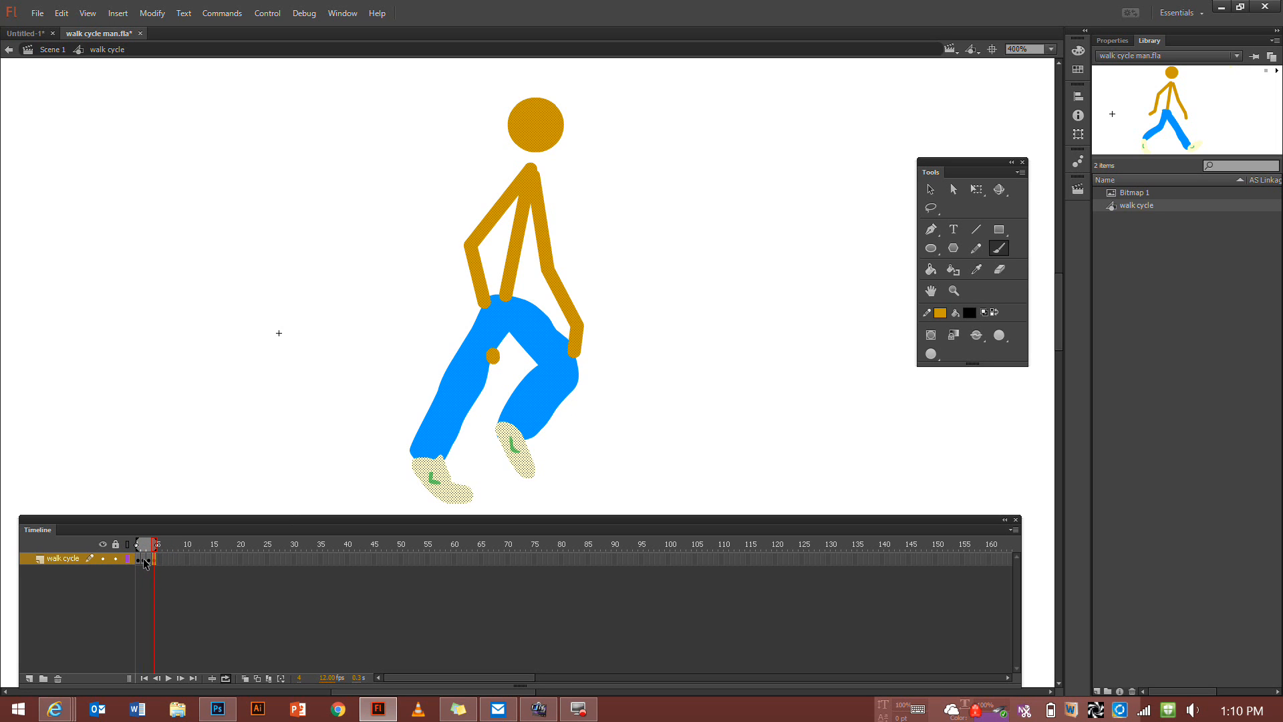
{"action": "left_click", "coordinate": [144, 560]}
{"action": "left_click", "coordinate": [139, 559]}
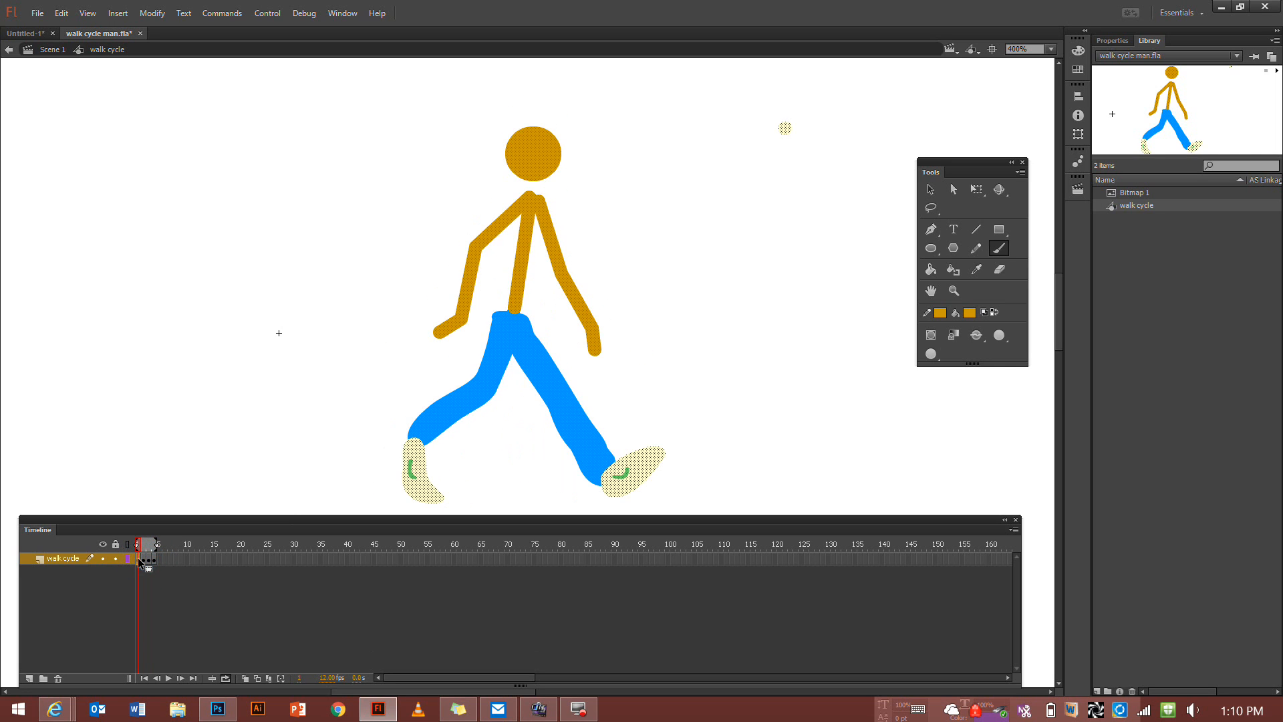